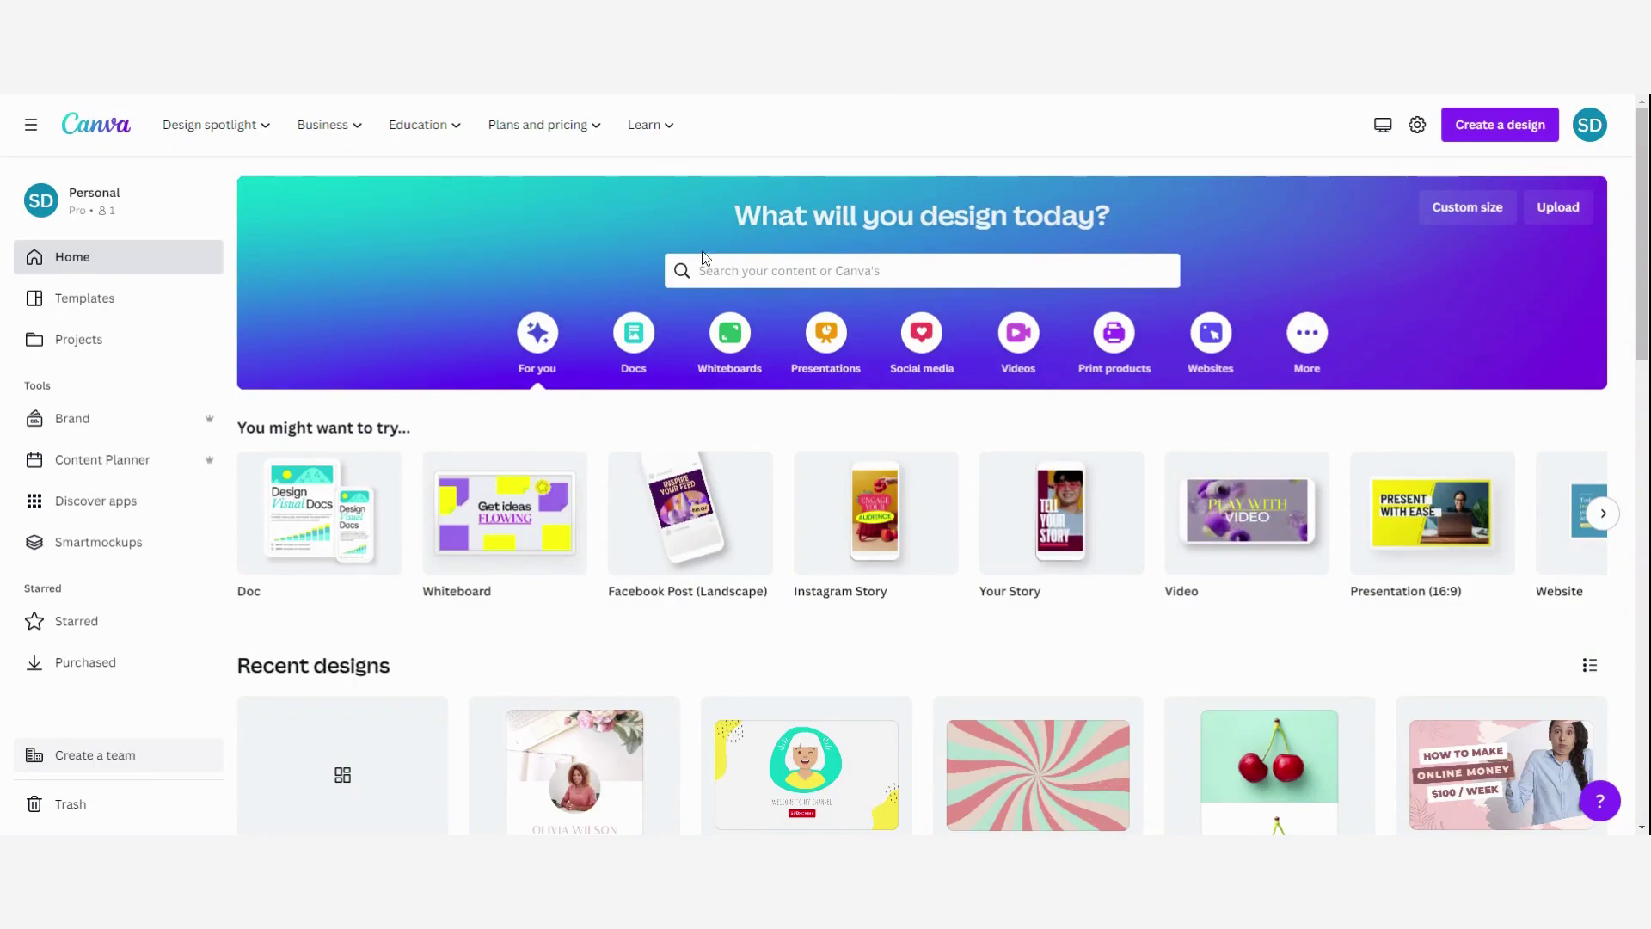
Search the templates for "link in bio" and browse the results
left_click(921, 270)
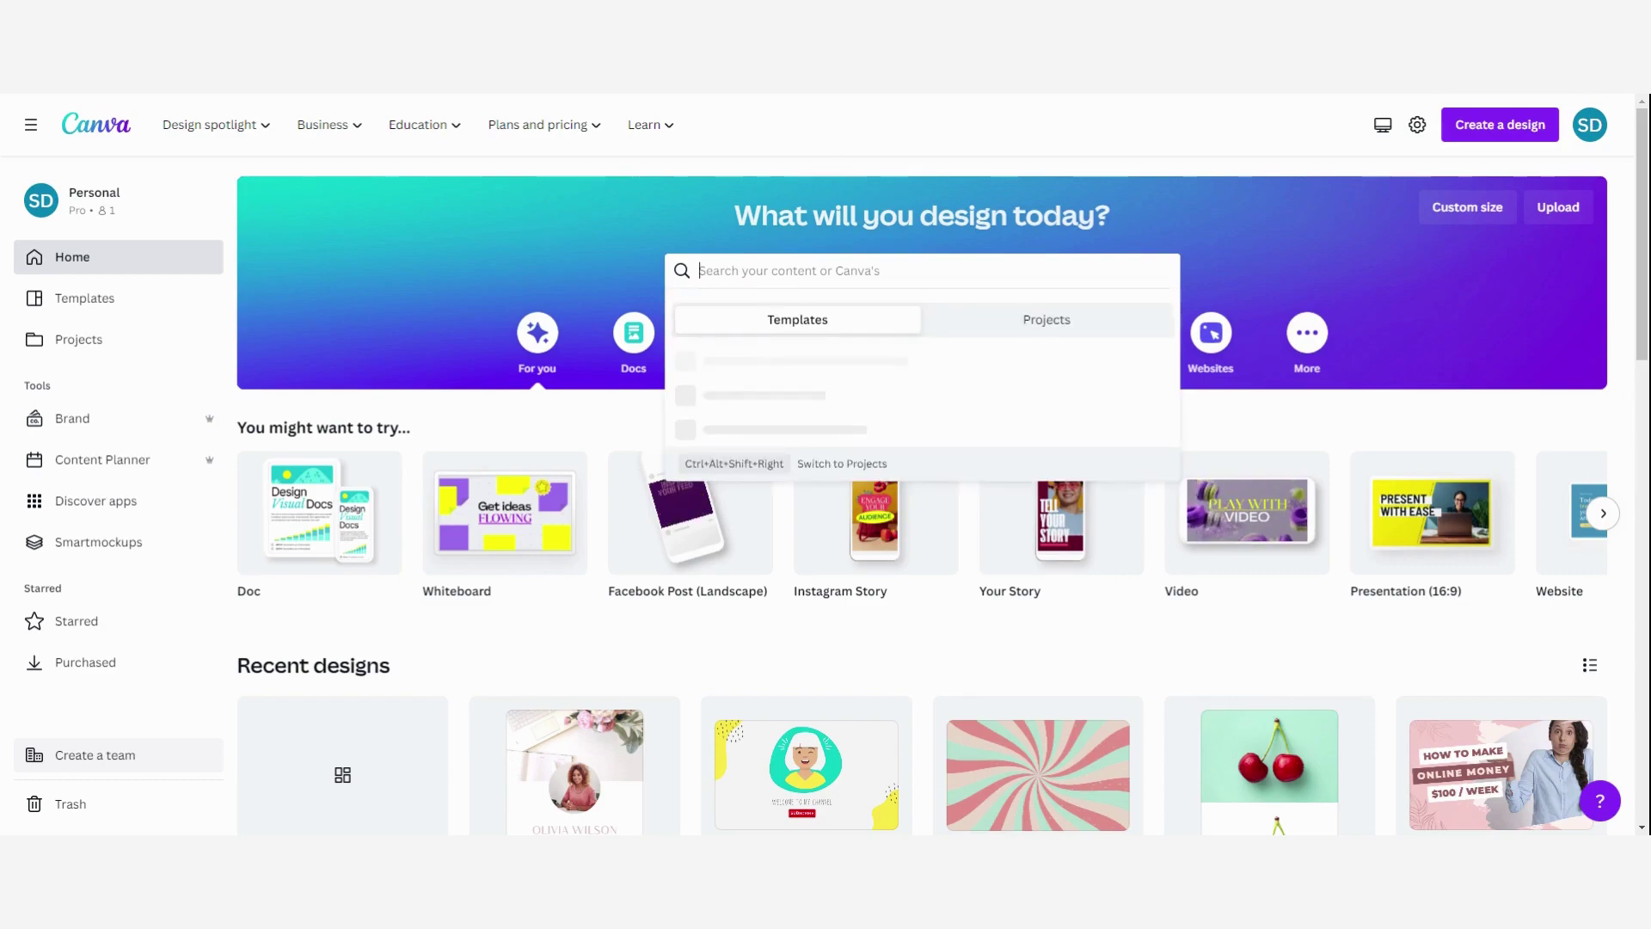
type("link")
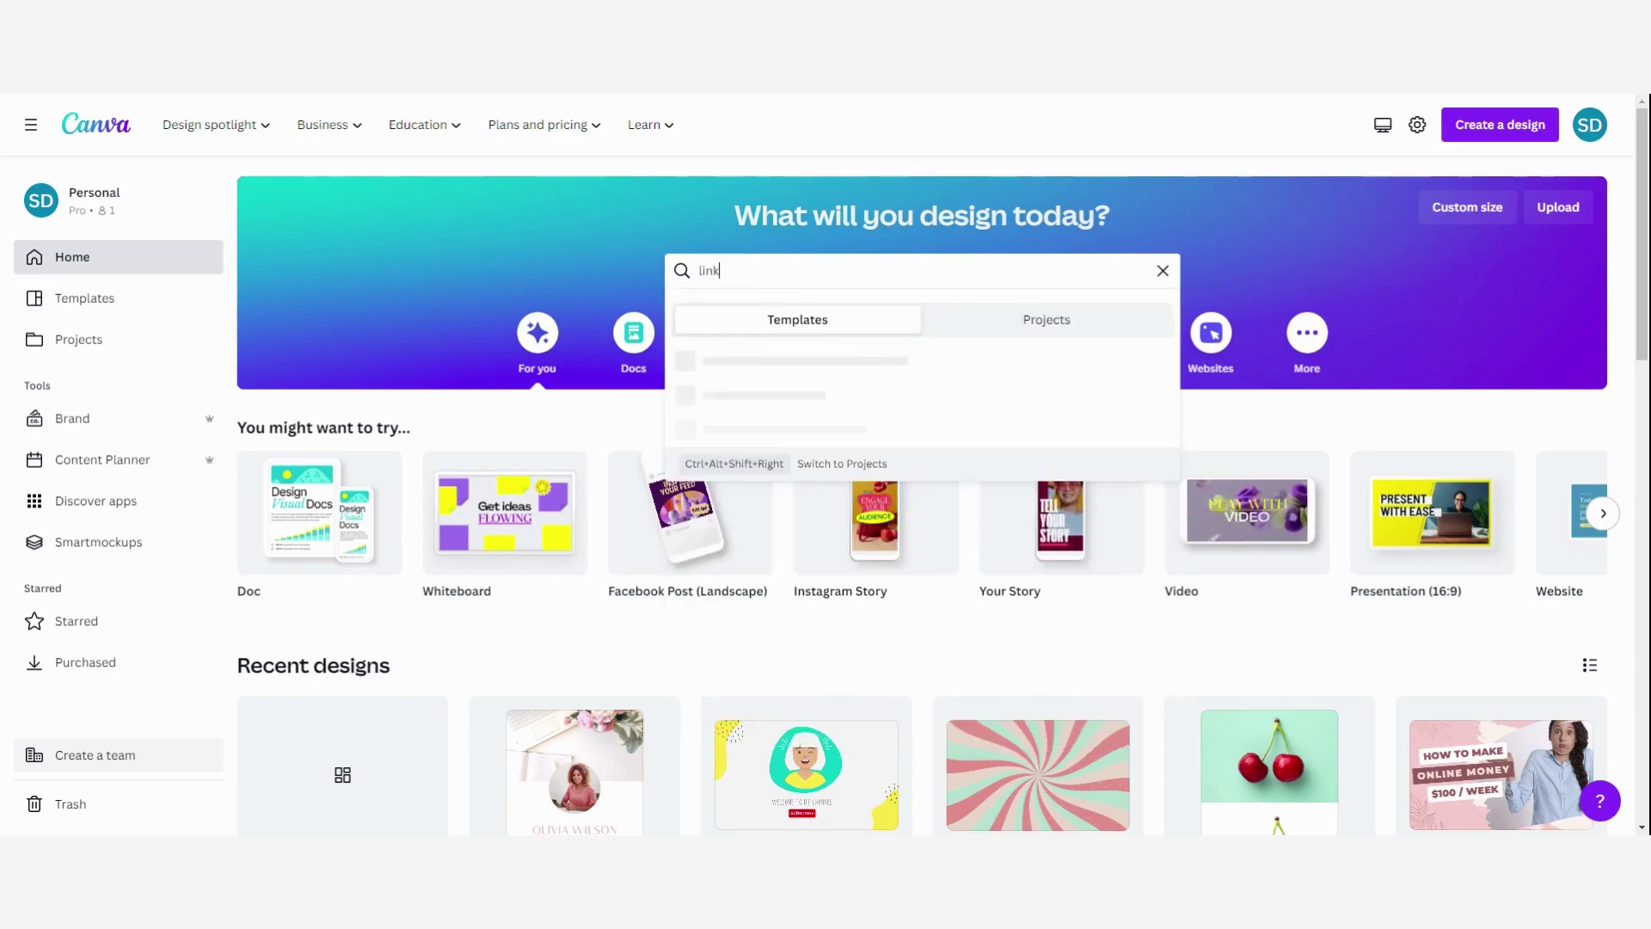
type(" in bio")
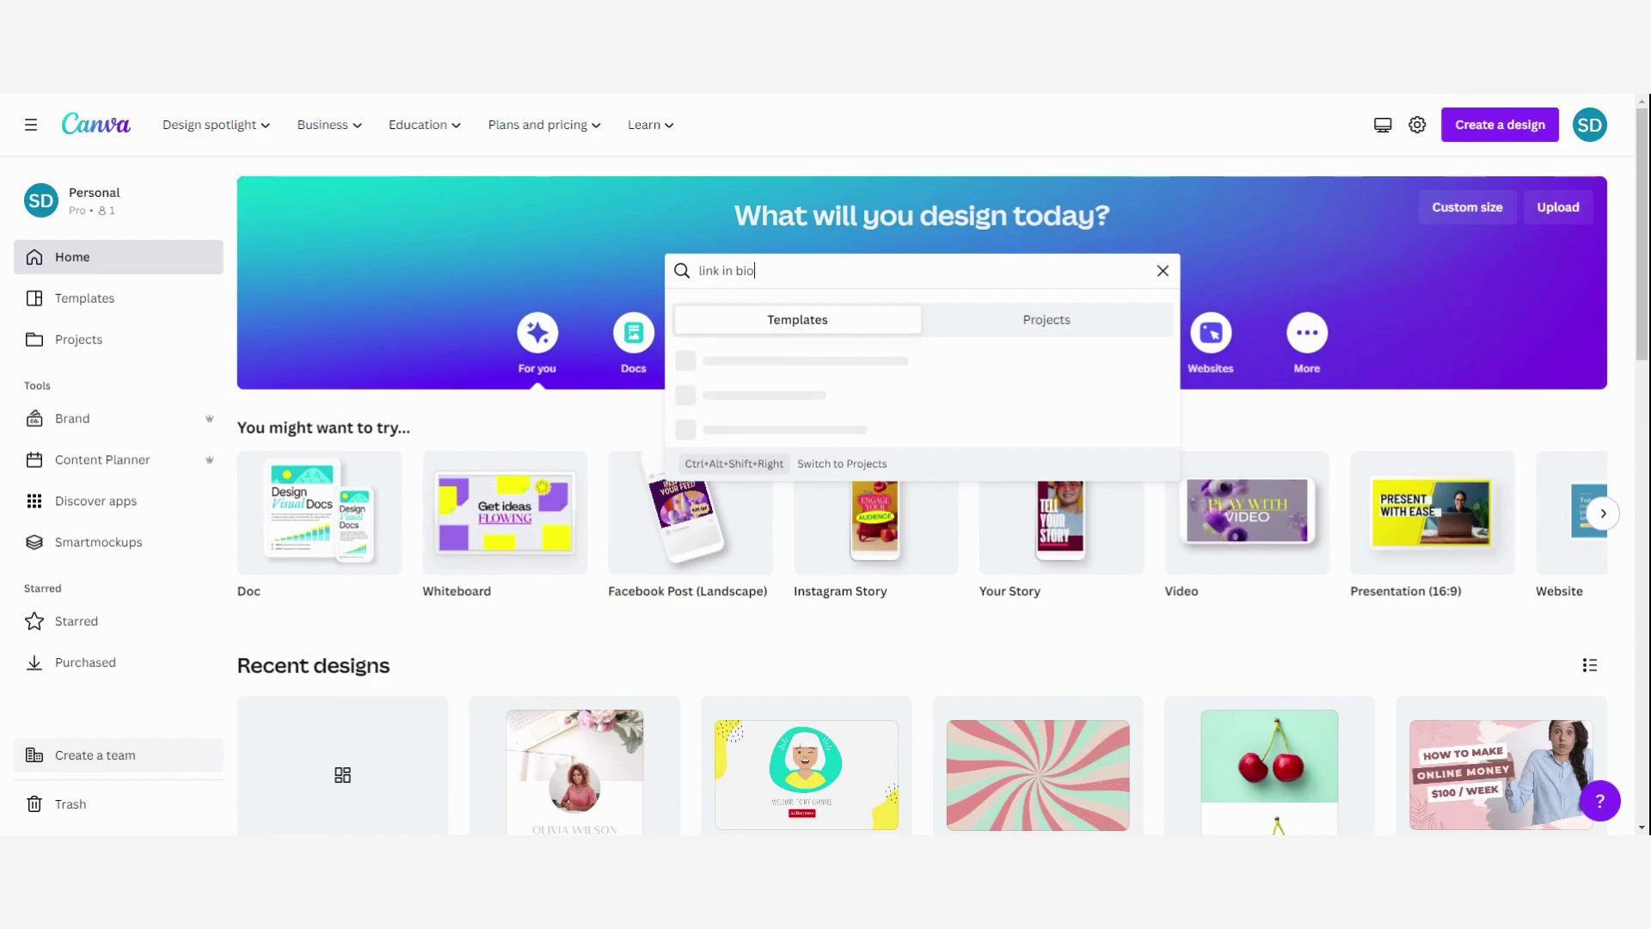
key("Return")
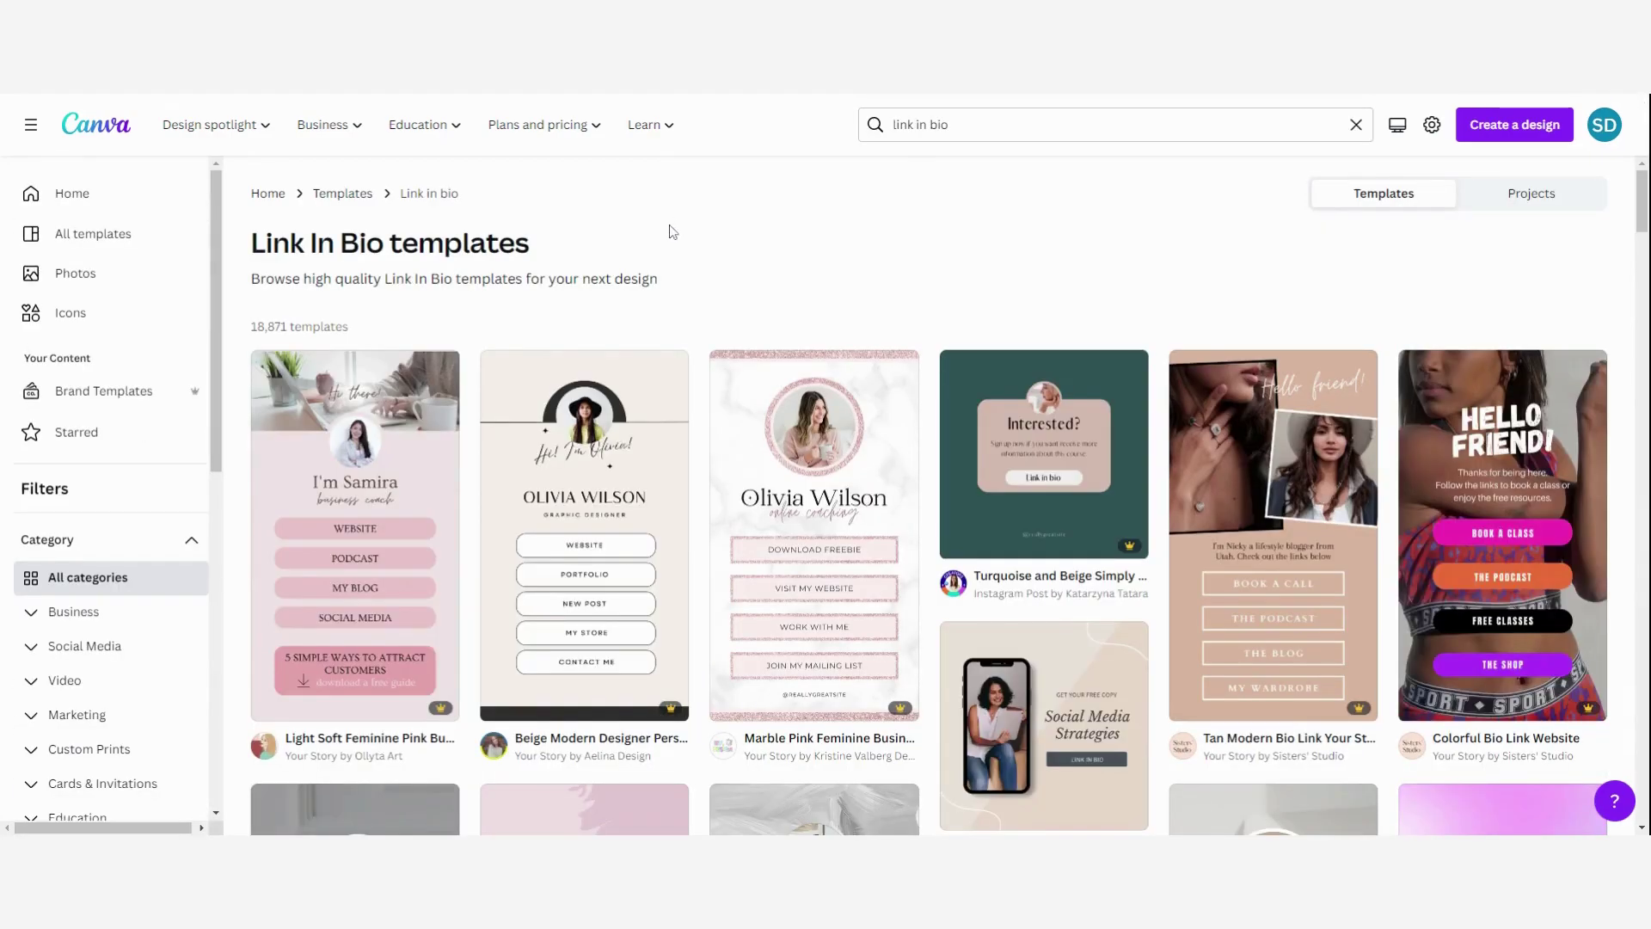
scroll(287, 295, "down", 2)
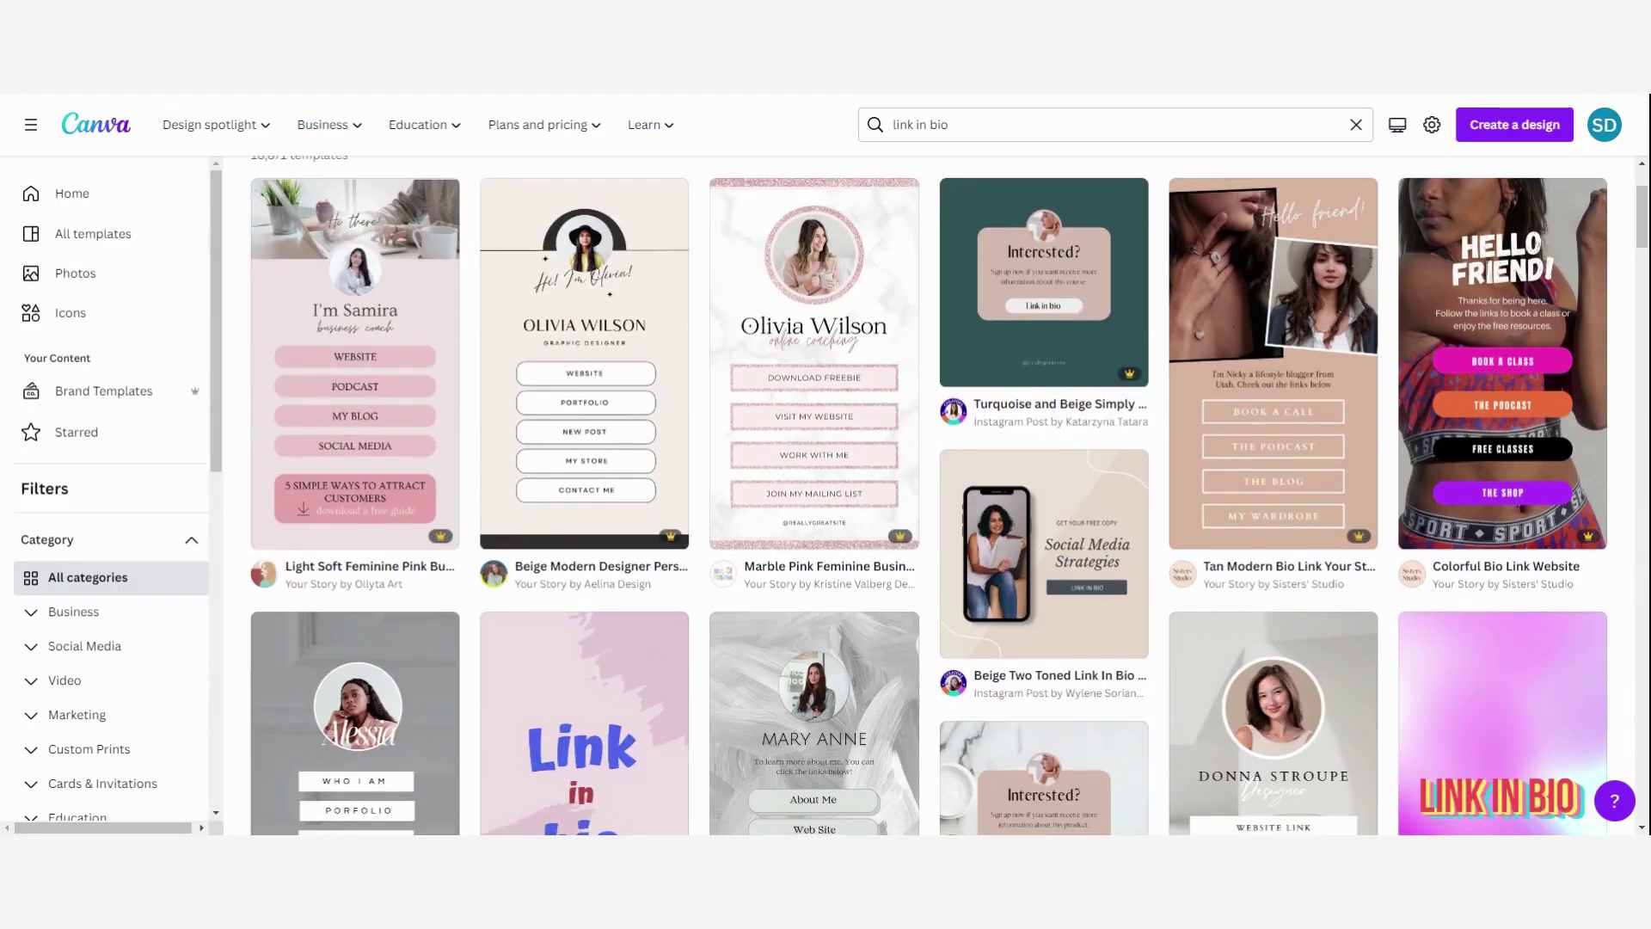
scroll(1644, 418, "down", 4)
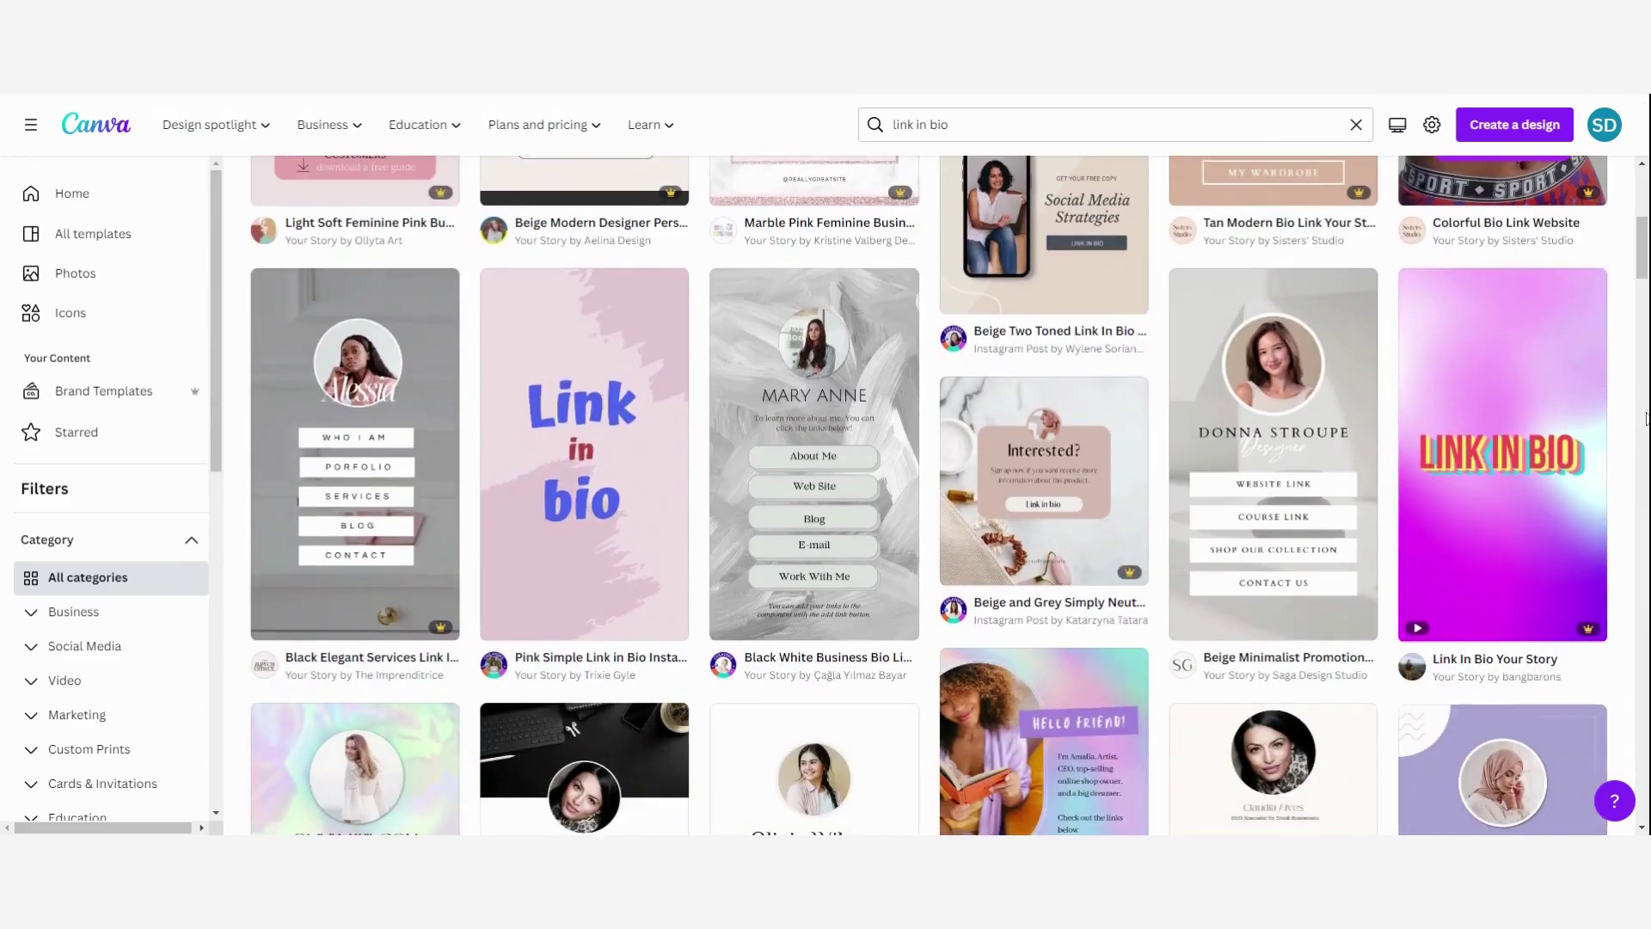
scroll(1644, 419, "down", 2)
scroll(1644, 418, "down", 2)
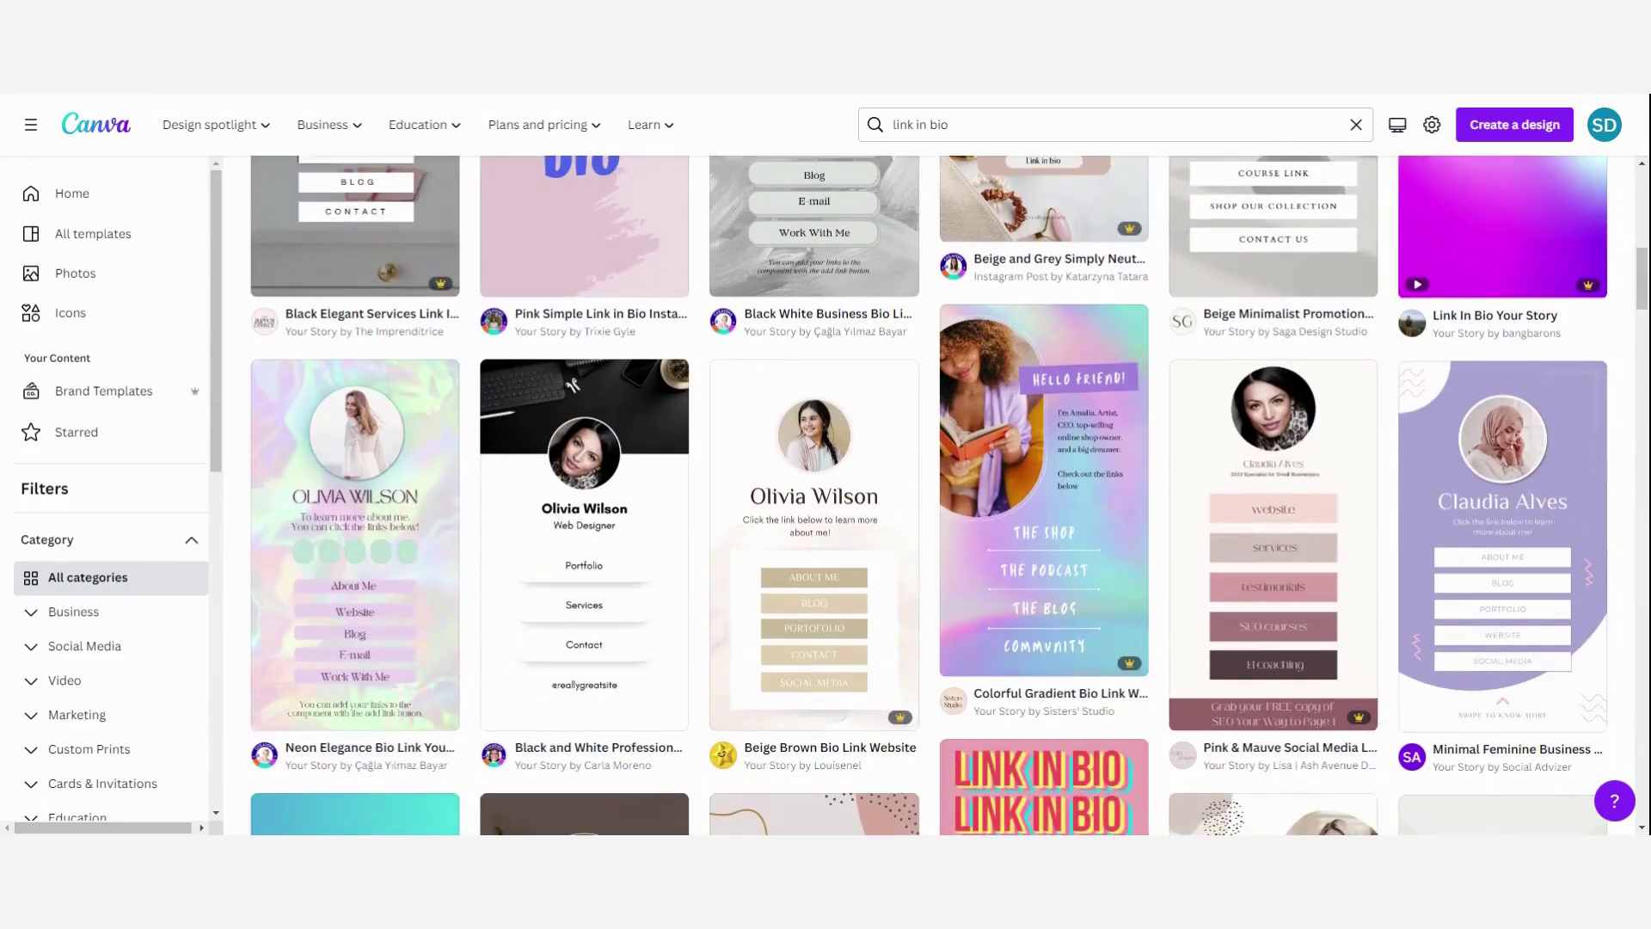
scroll(929, 495, "down", 3)
scroll(929, 496, "up", 15)
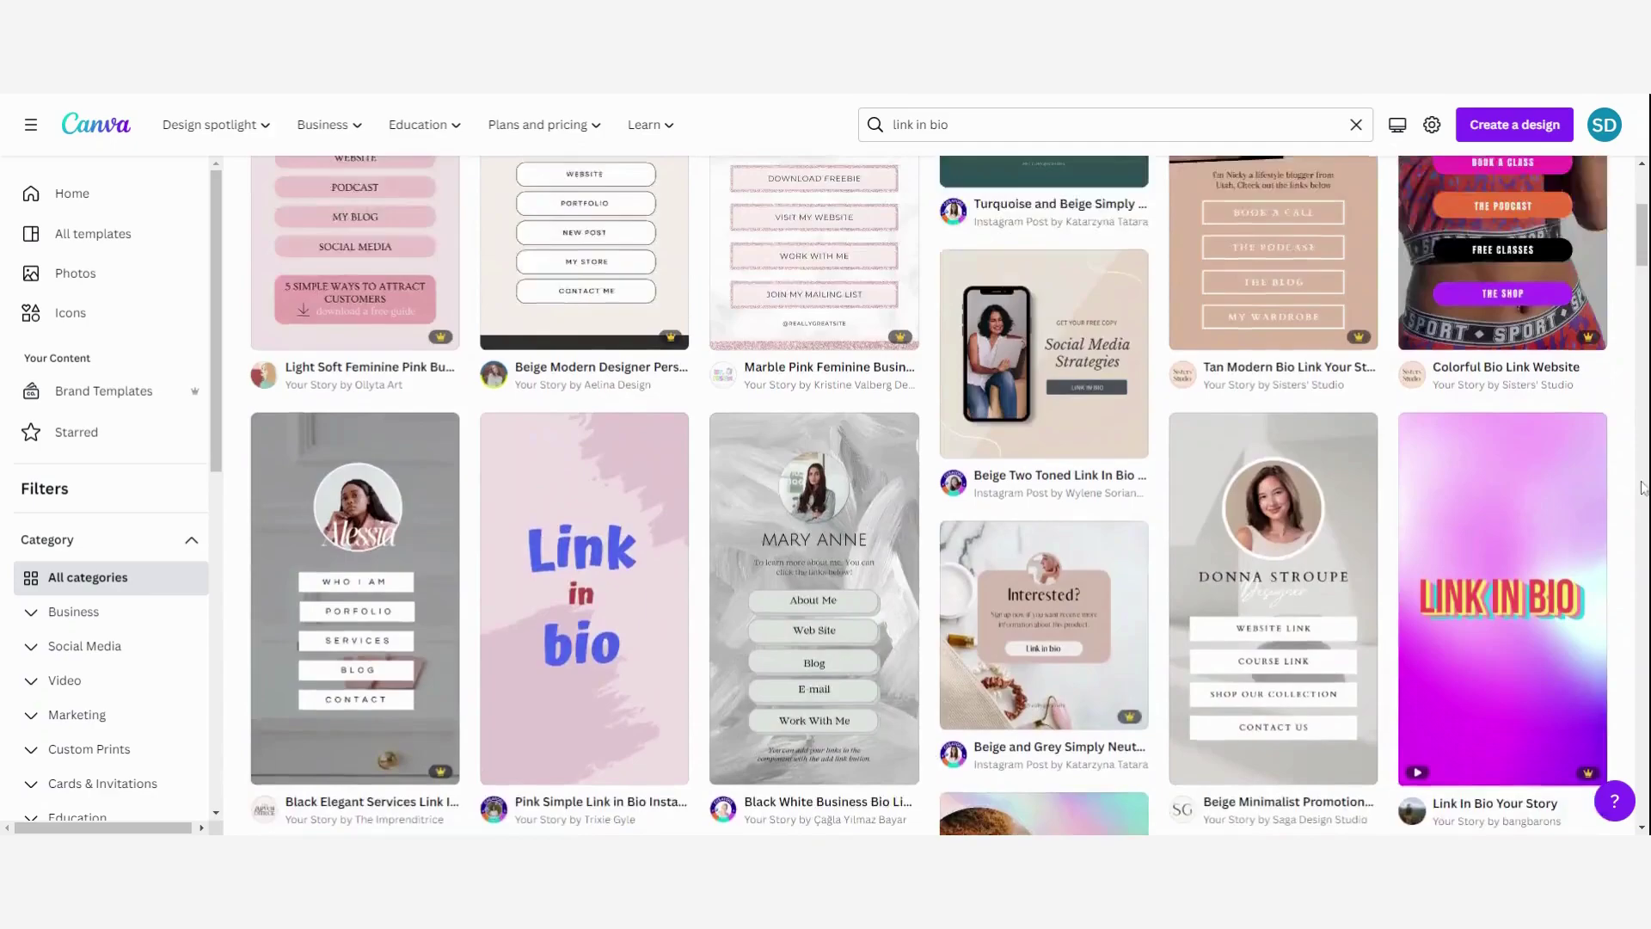
Narrow the template search to "link in bio girlboss" and look through the matching designs
left_click(950, 125)
type("gir")
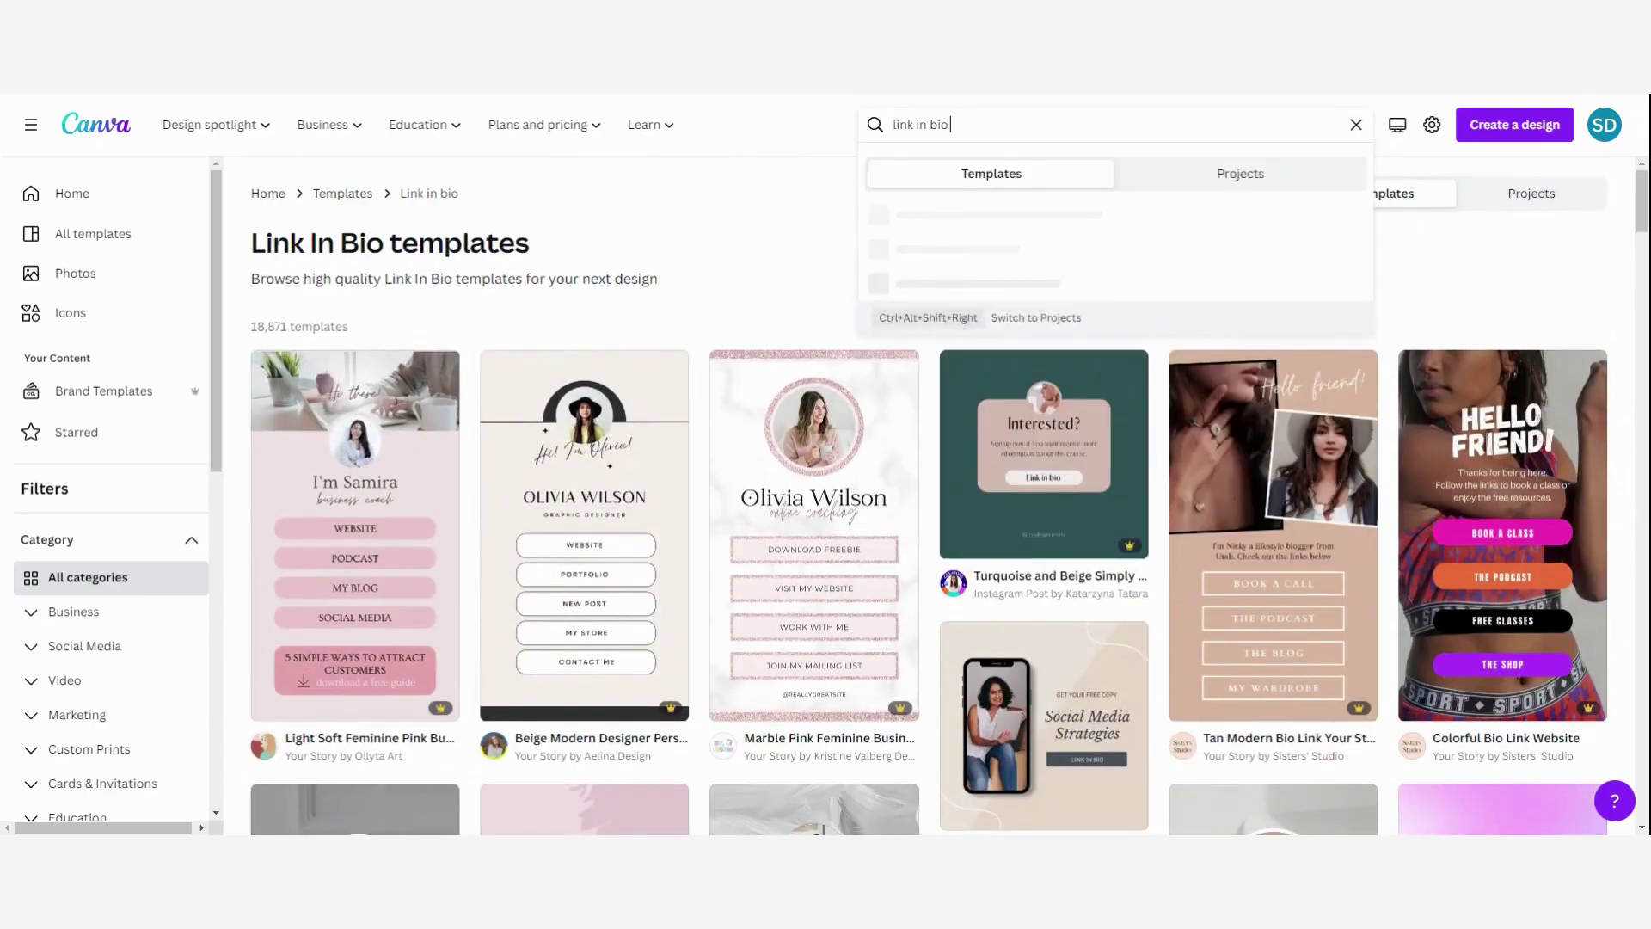
type("lboss")
key("Return")
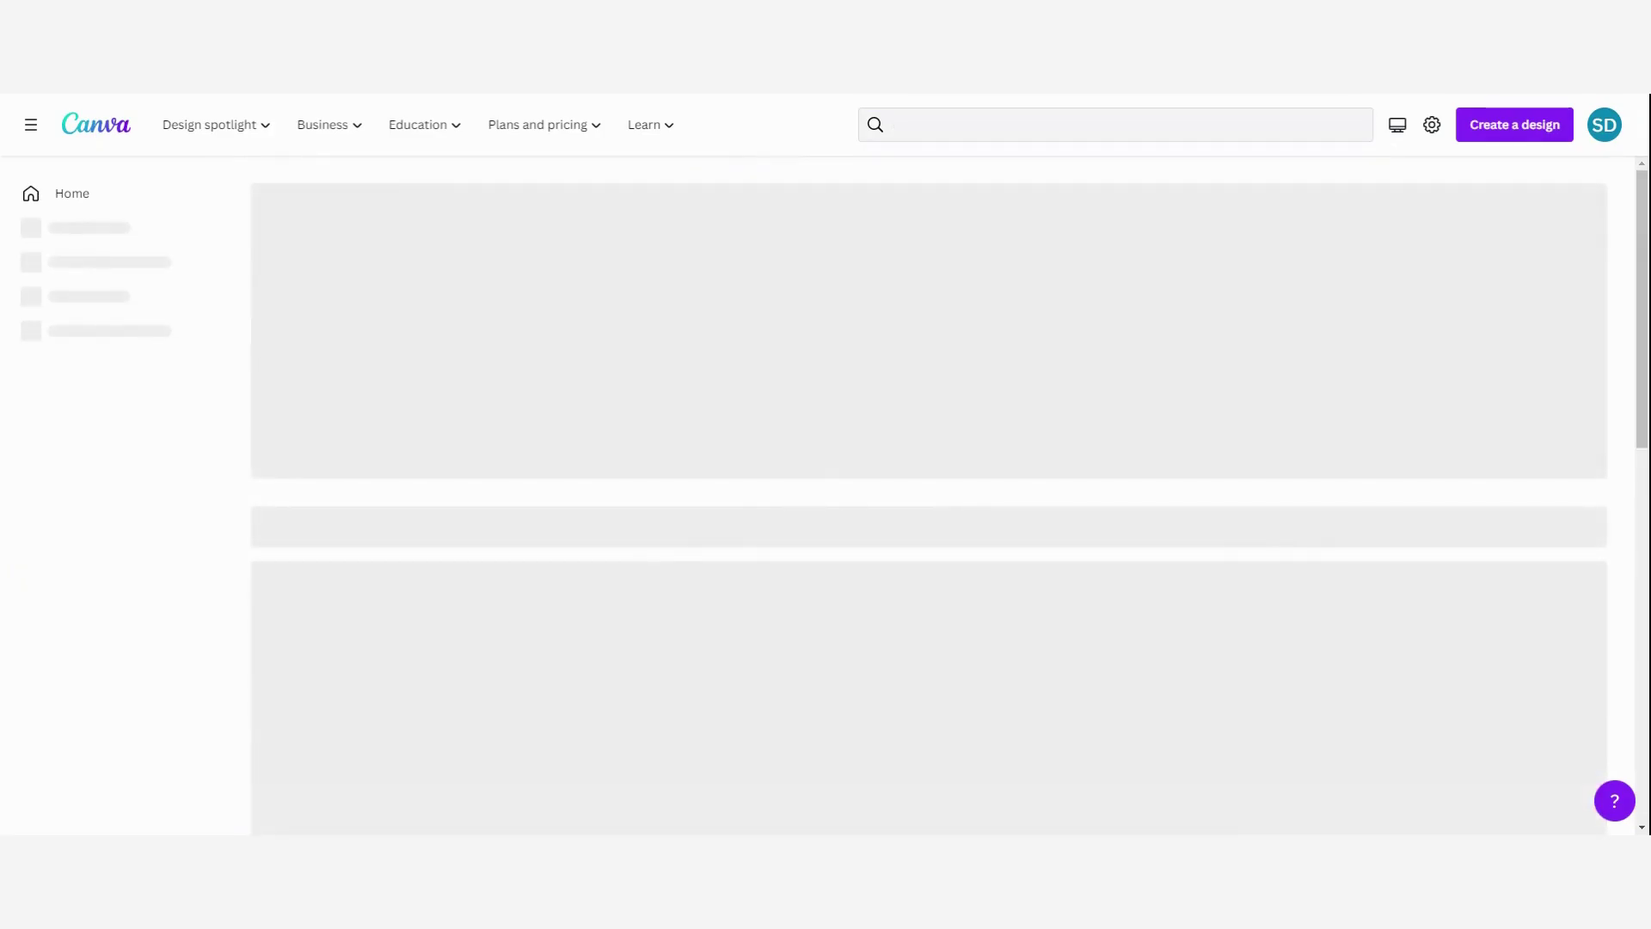
scroll(1642, 206, "down", 7)
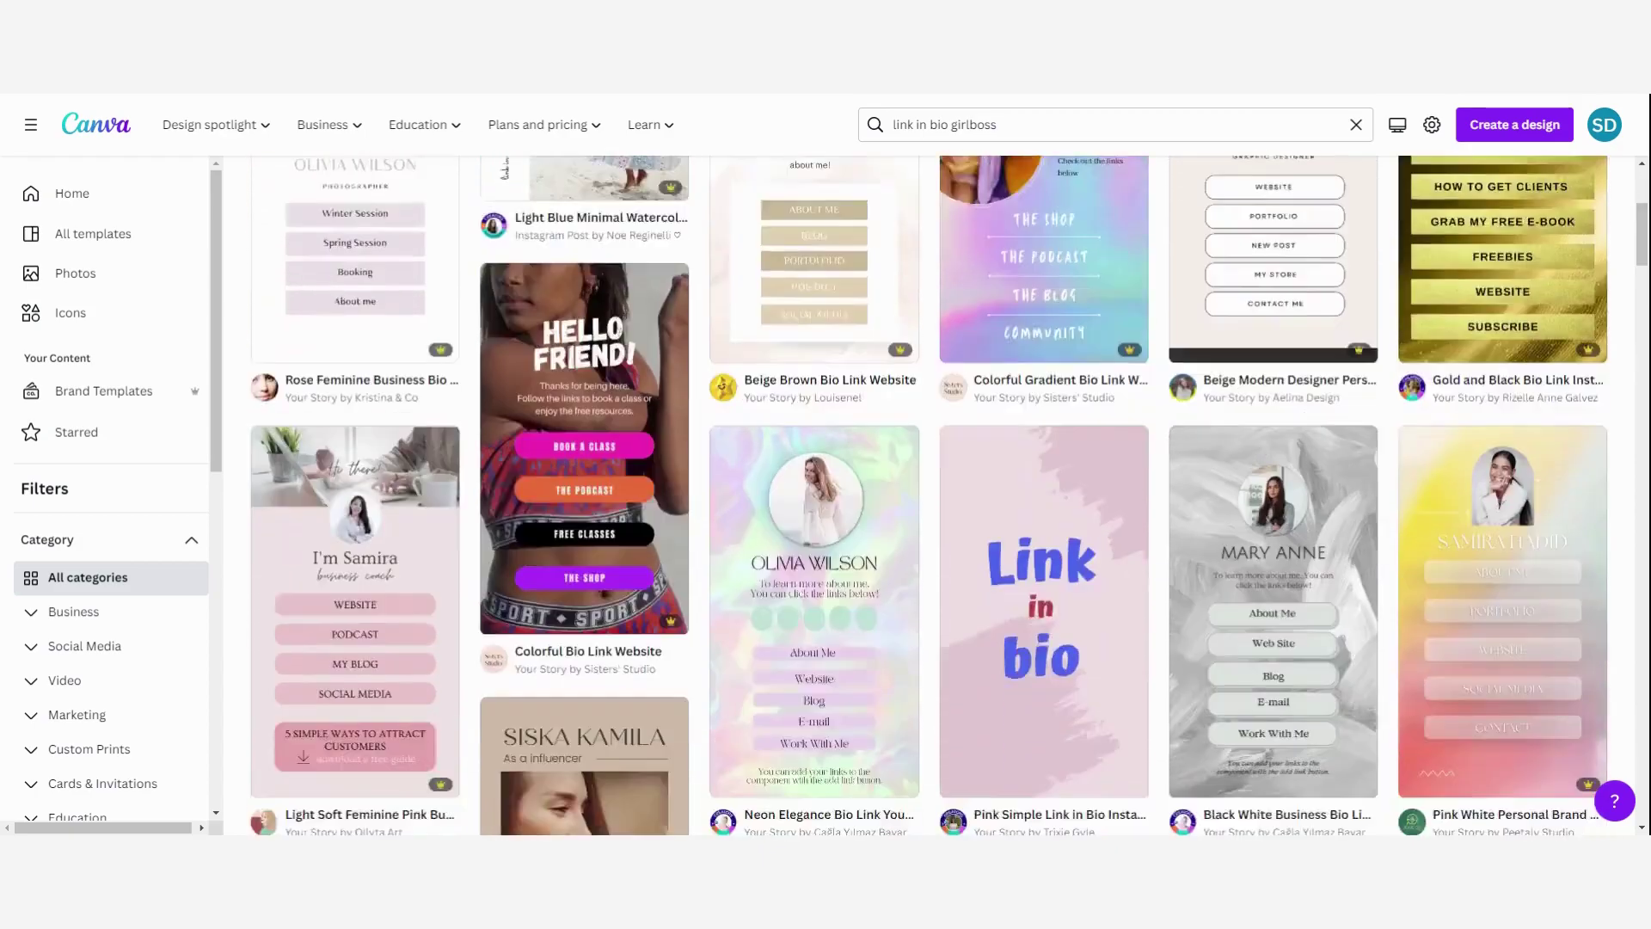
scroll(951, 495, "down", 10)
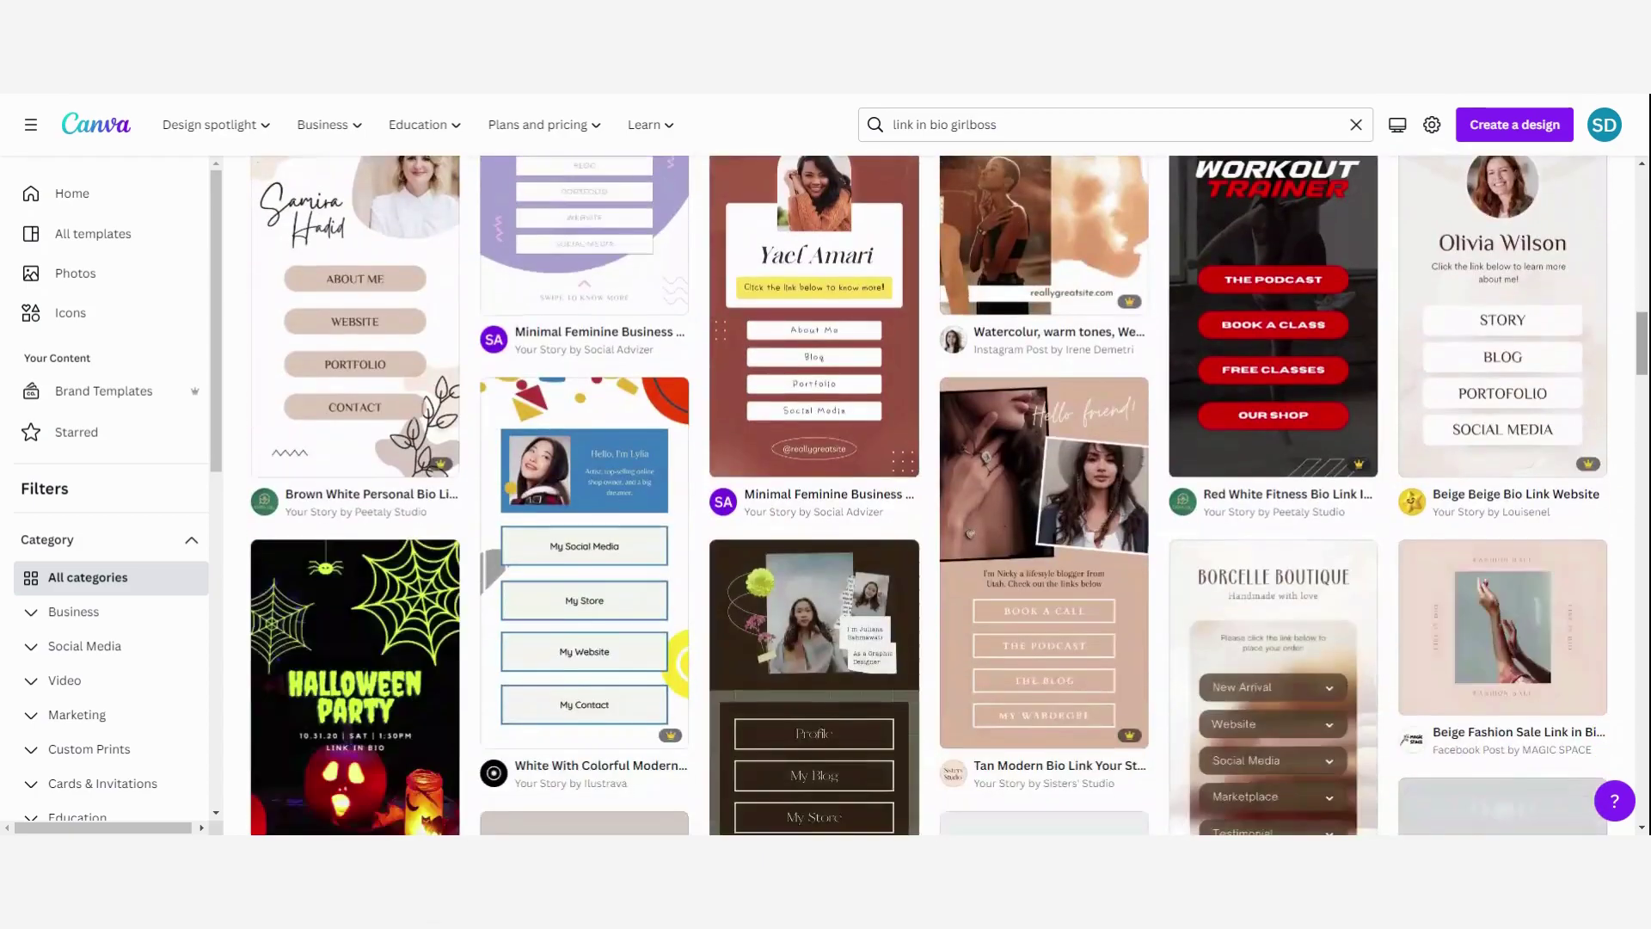
scroll(950, 496, "up", 8)
scroll(387, 462, "up", 10)
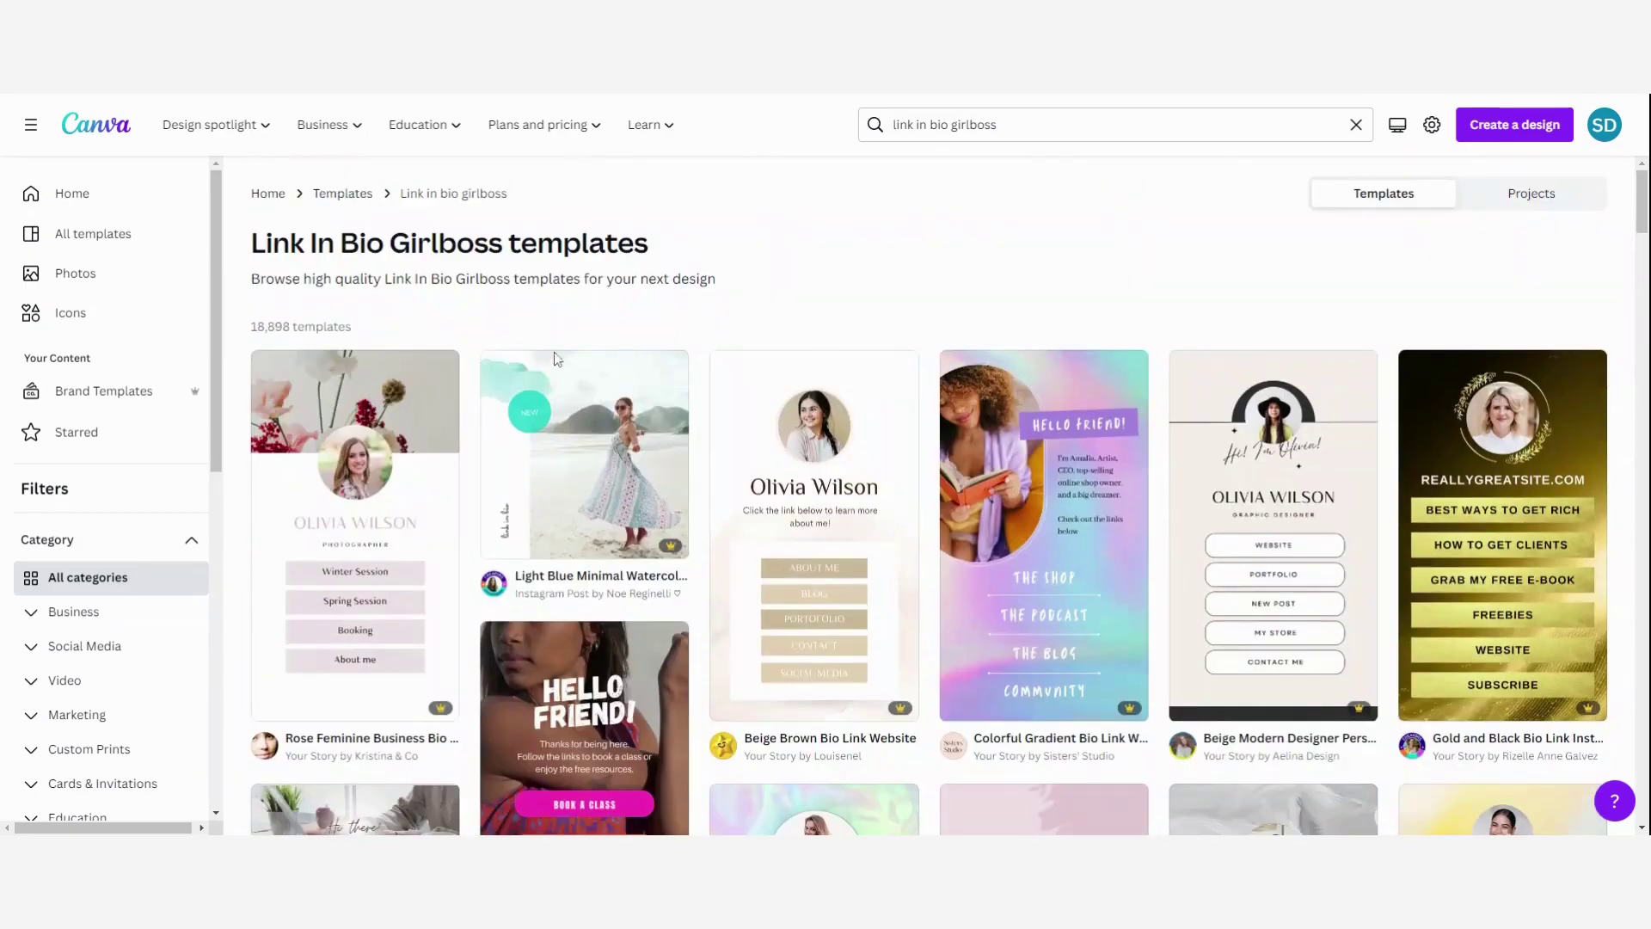
Preview the Rose Feminine Business Bio Link Instagram Story template and open it for customizing
left_click(381, 516)
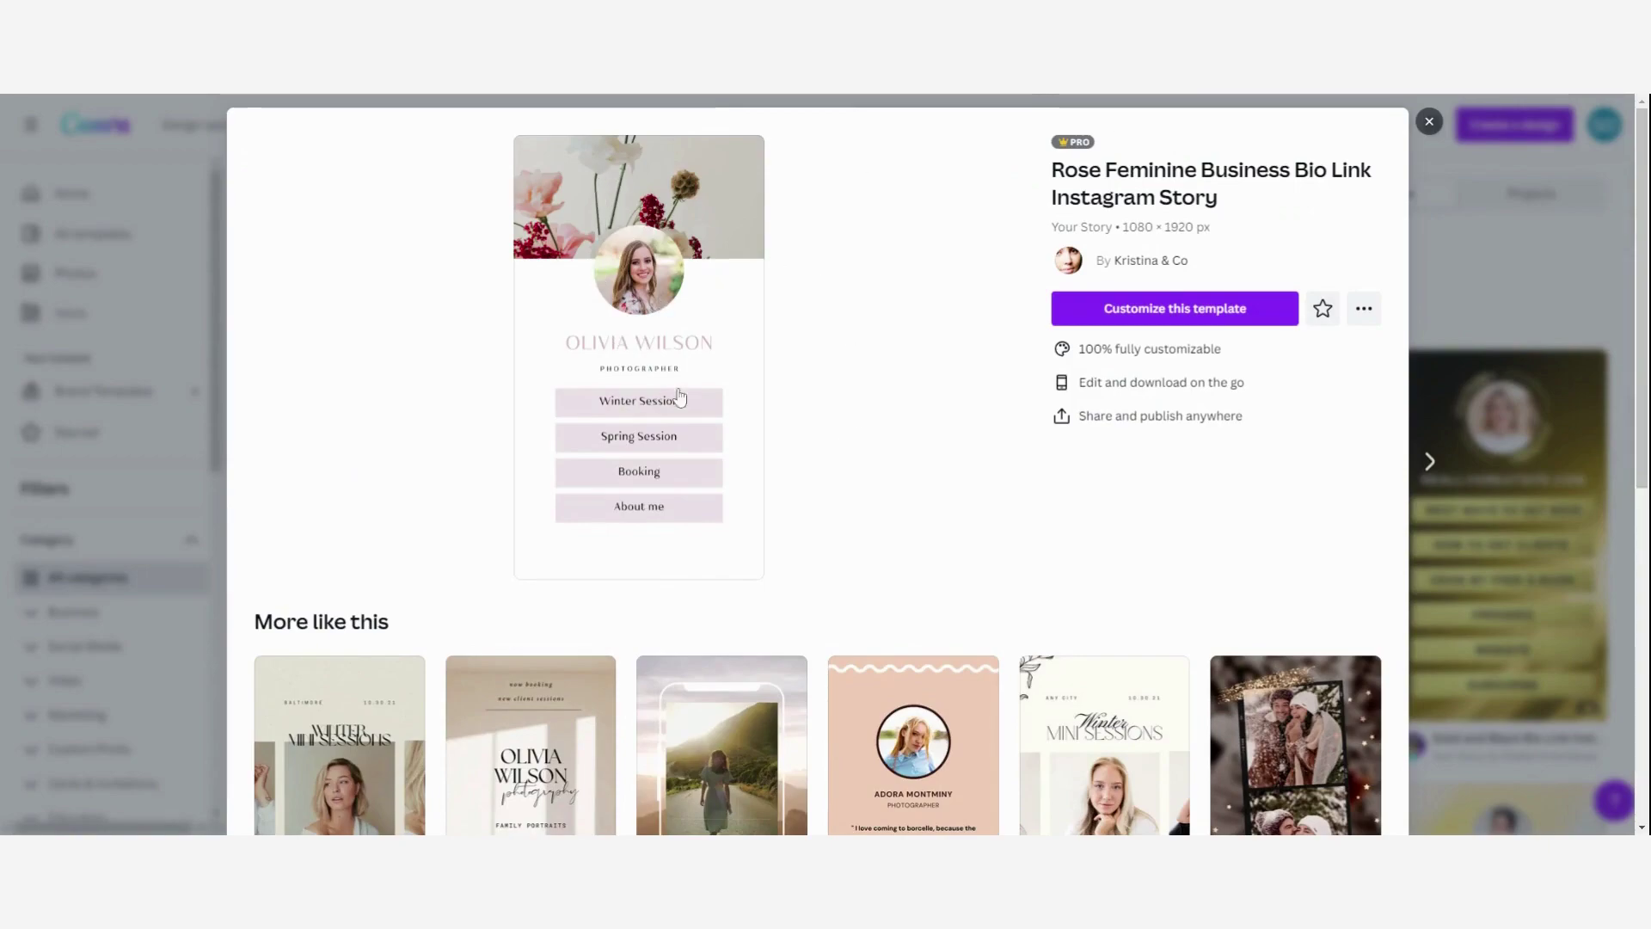
scroll(888, 368, "down", 2)
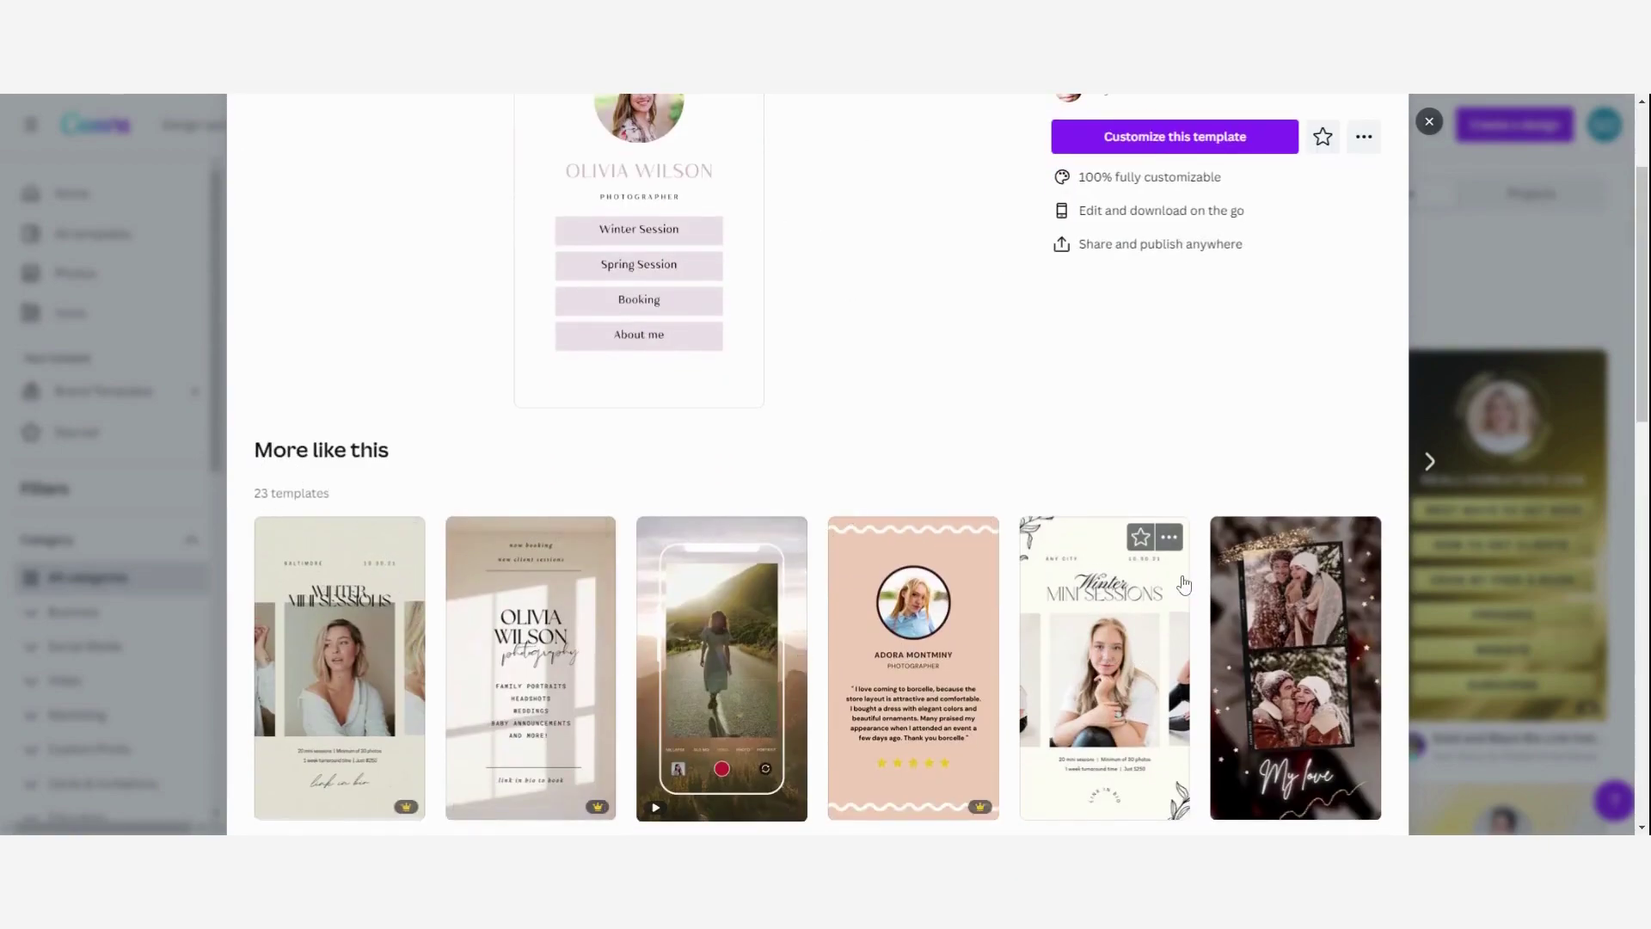
scroll(1105, 654, "up", 2)
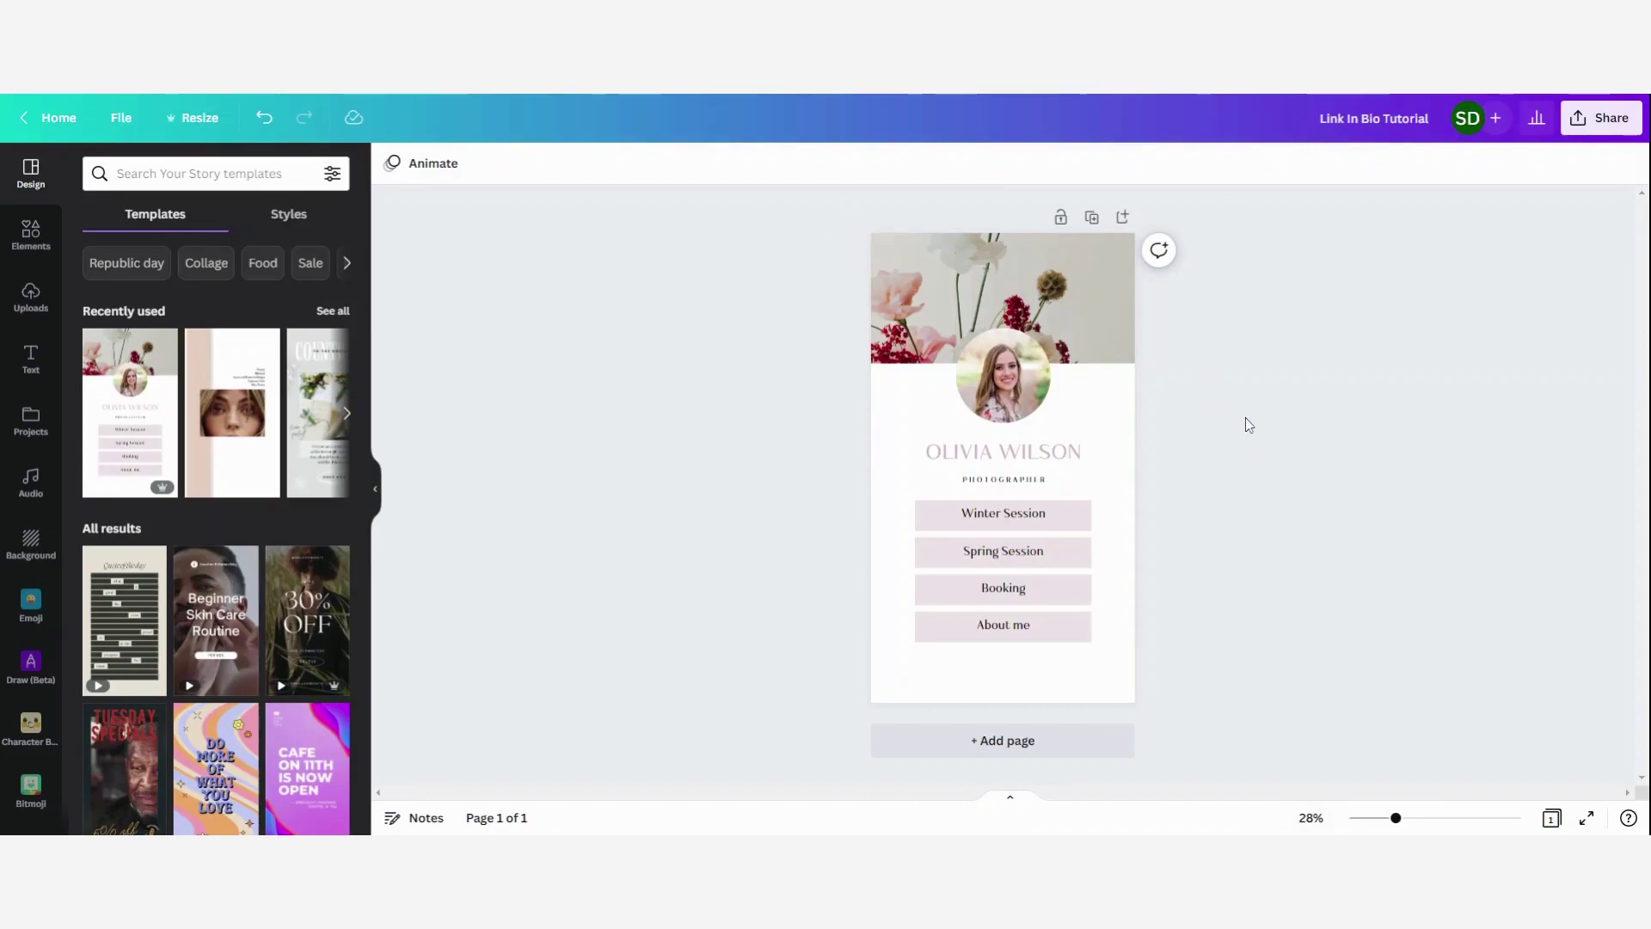
Delete the sample portrait from the circular frame and the floral photo from the header frame
left_click(1022, 370)
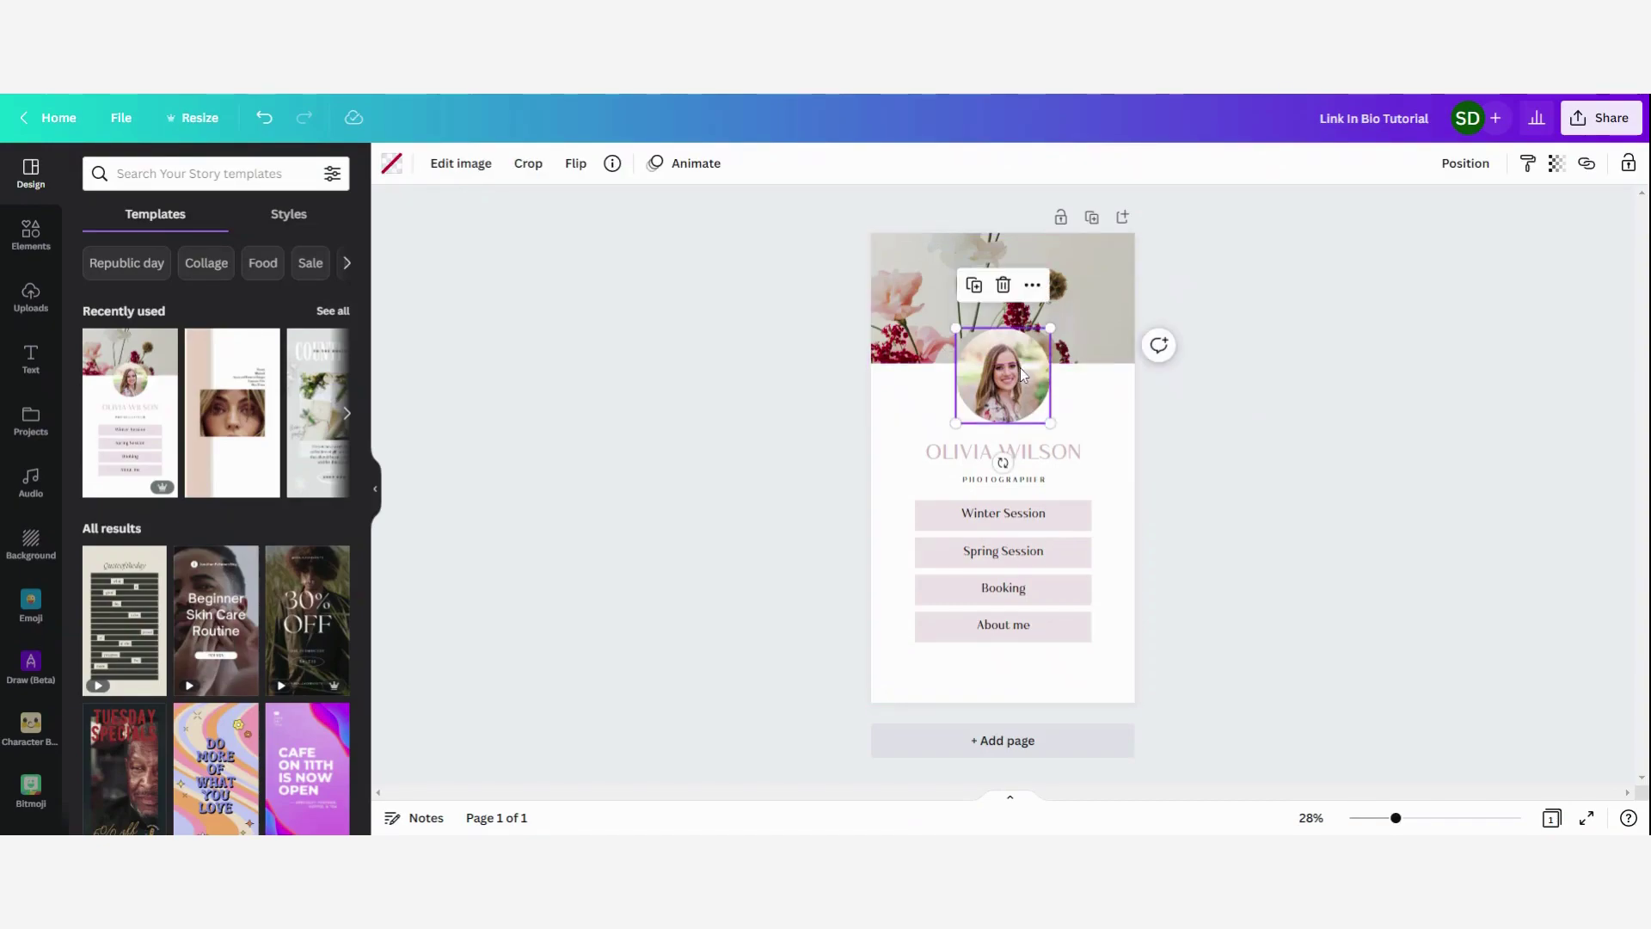
key("Delete")
left_click(930, 285)
key("Delete")
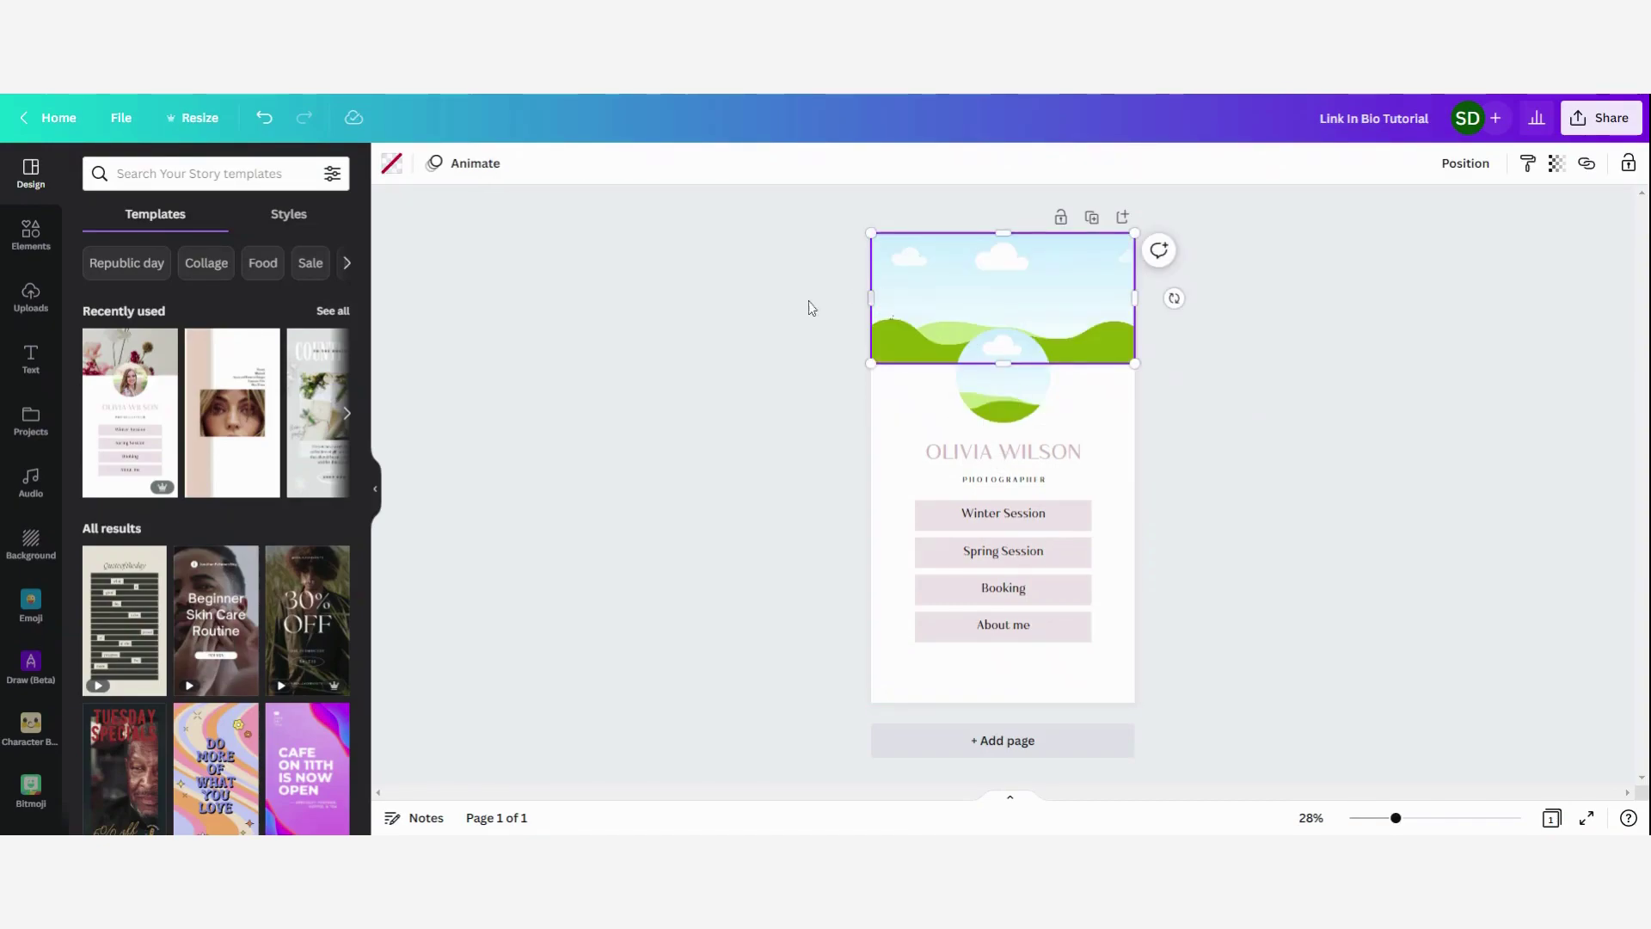
left_click(667, 377)
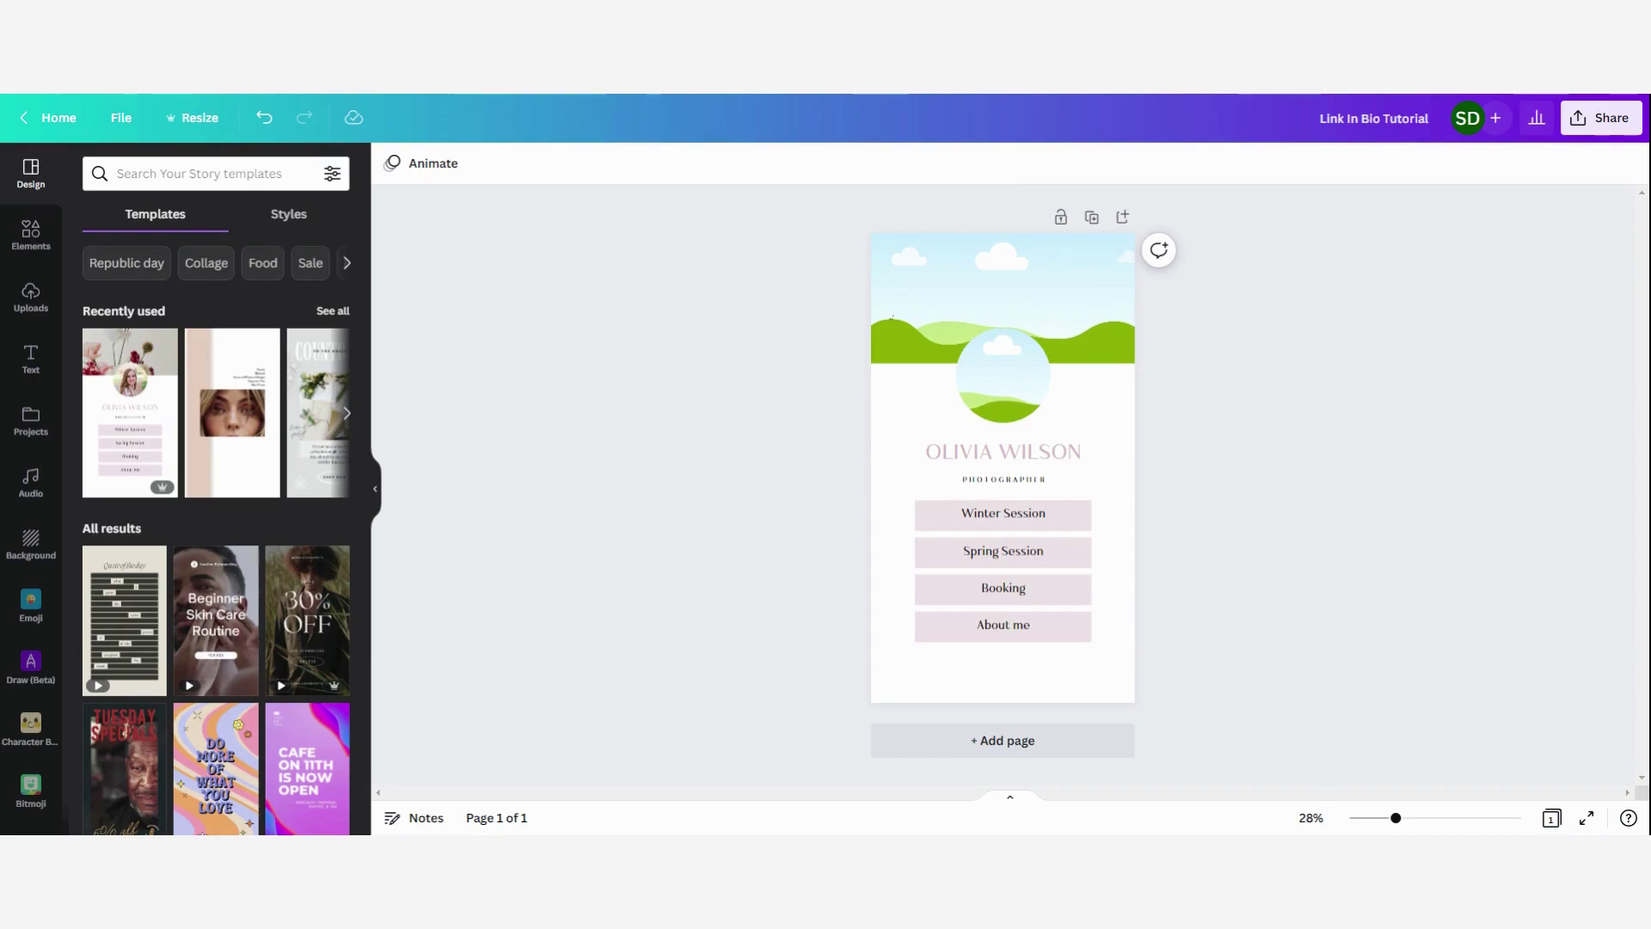
Paste the photo of the woman in a pink top into the circular frame and shift its crop to centre her
key("ctrl+v")
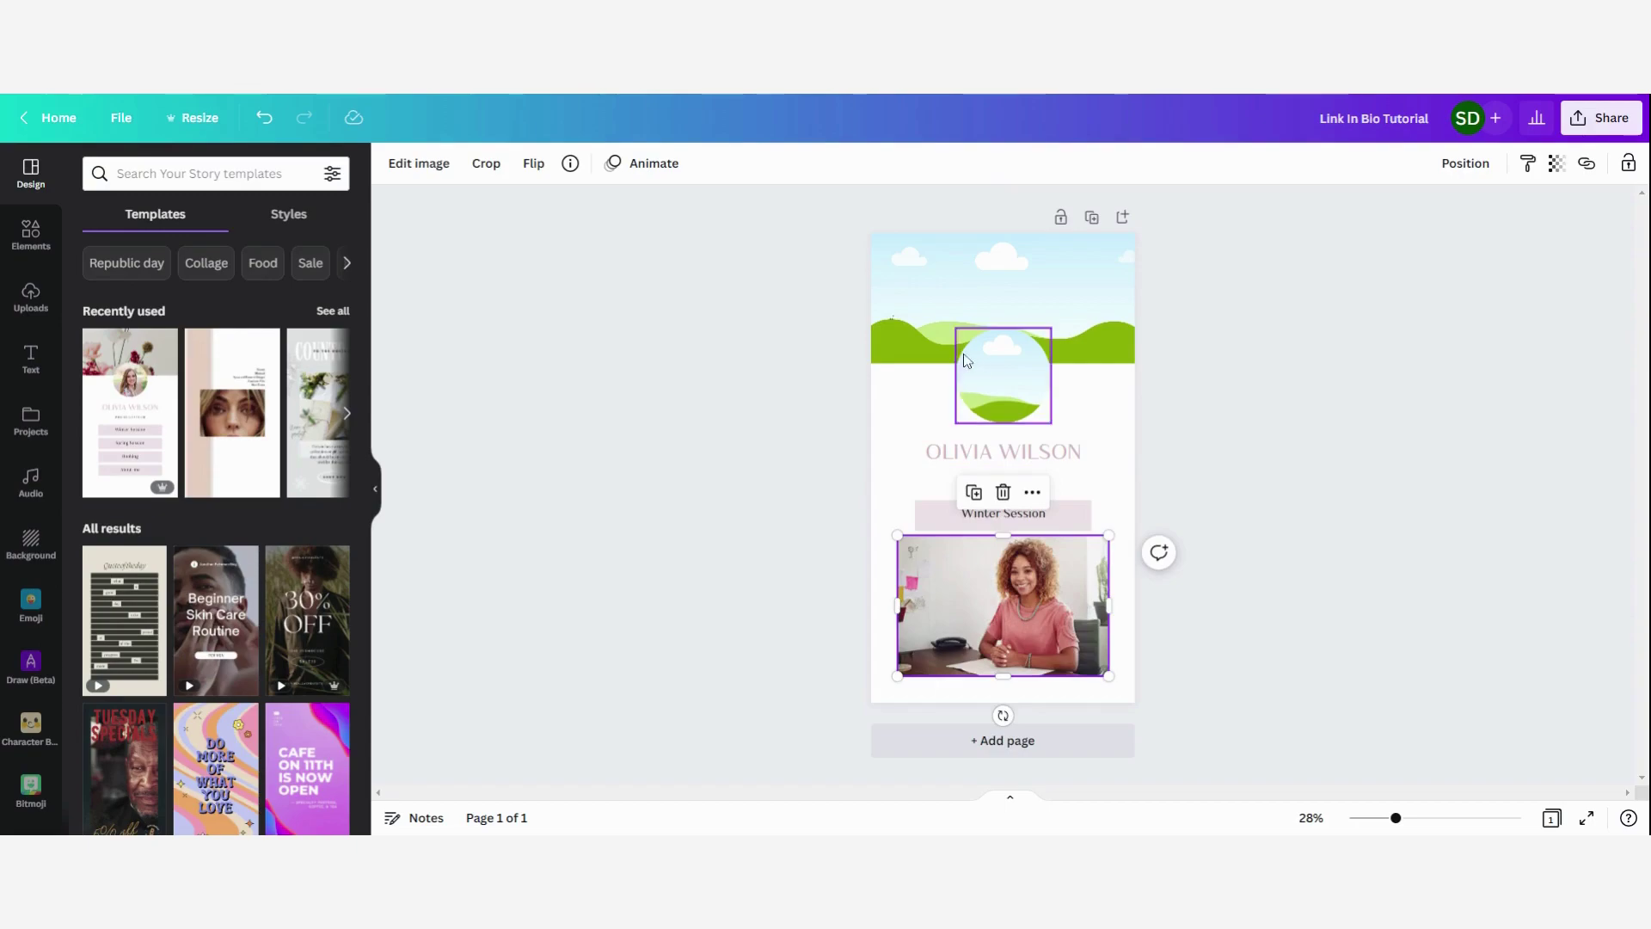
left_click_drag(954, 615, 1012, 383)
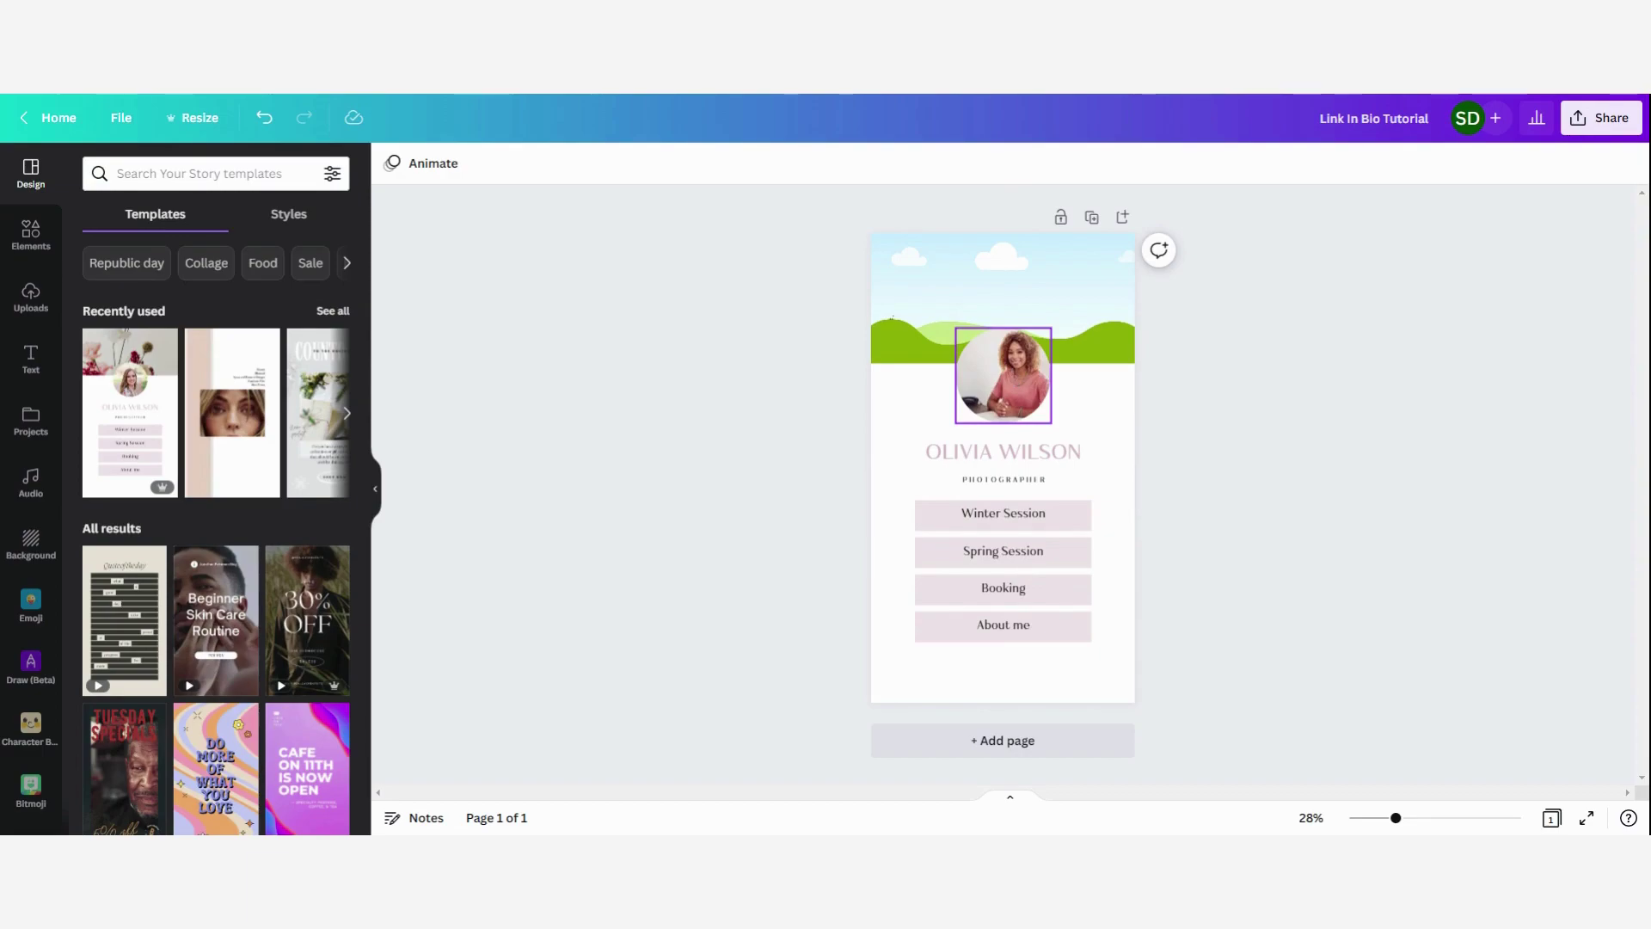
double_click(1010, 376)
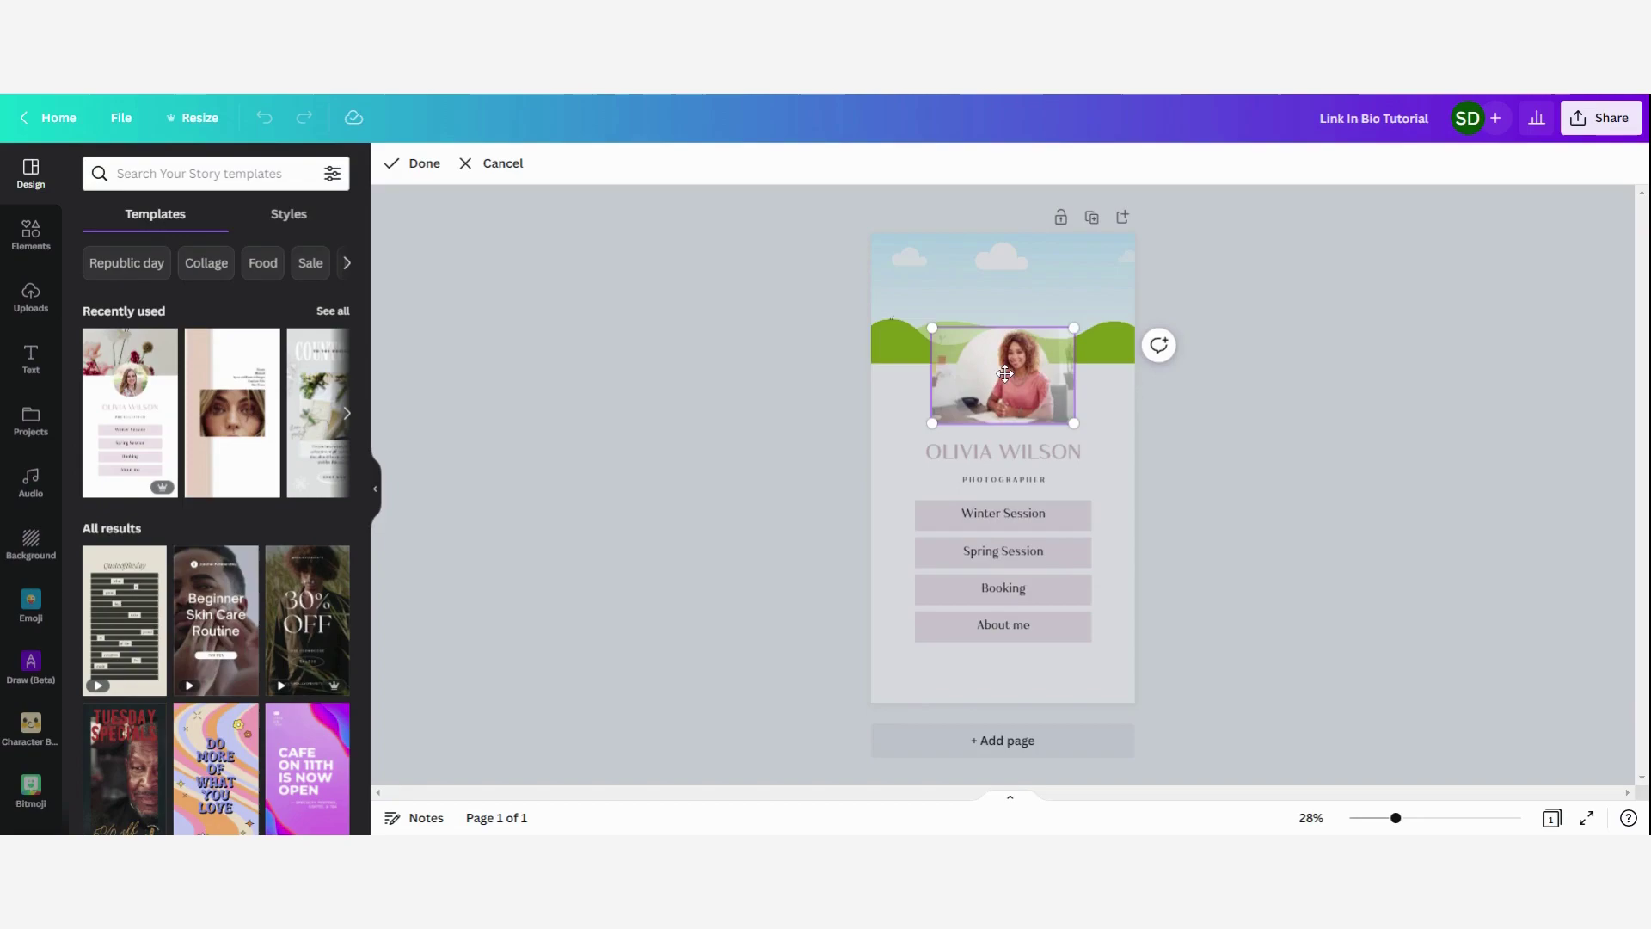
left_click_drag(1011, 377, 991, 380)
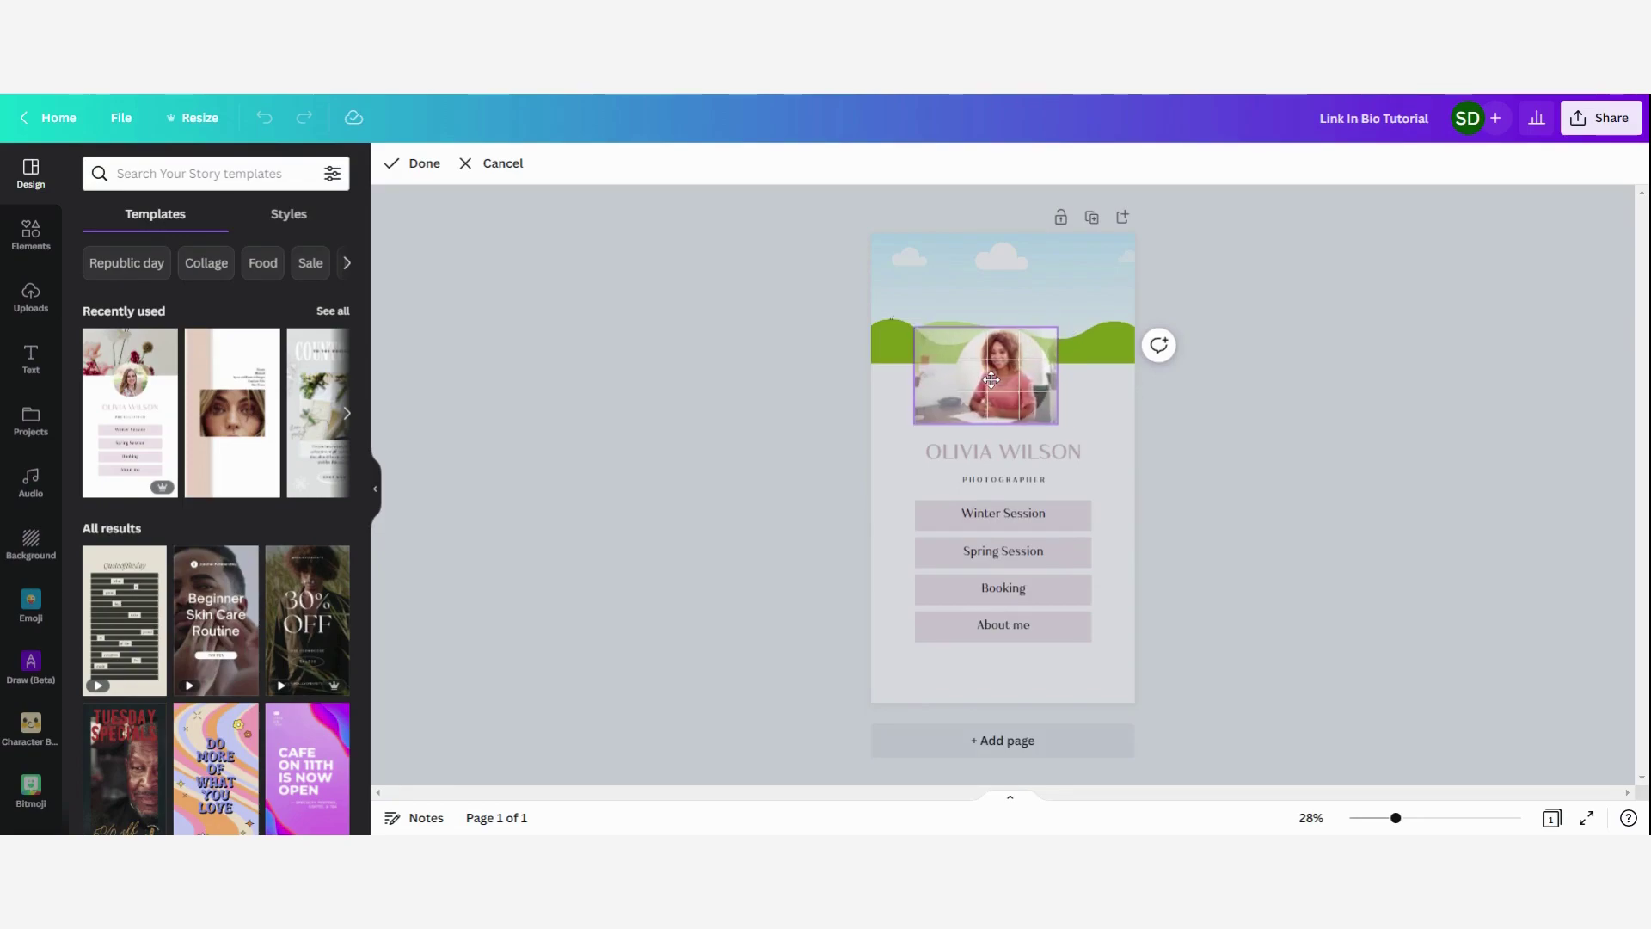
left_click(1161, 465)
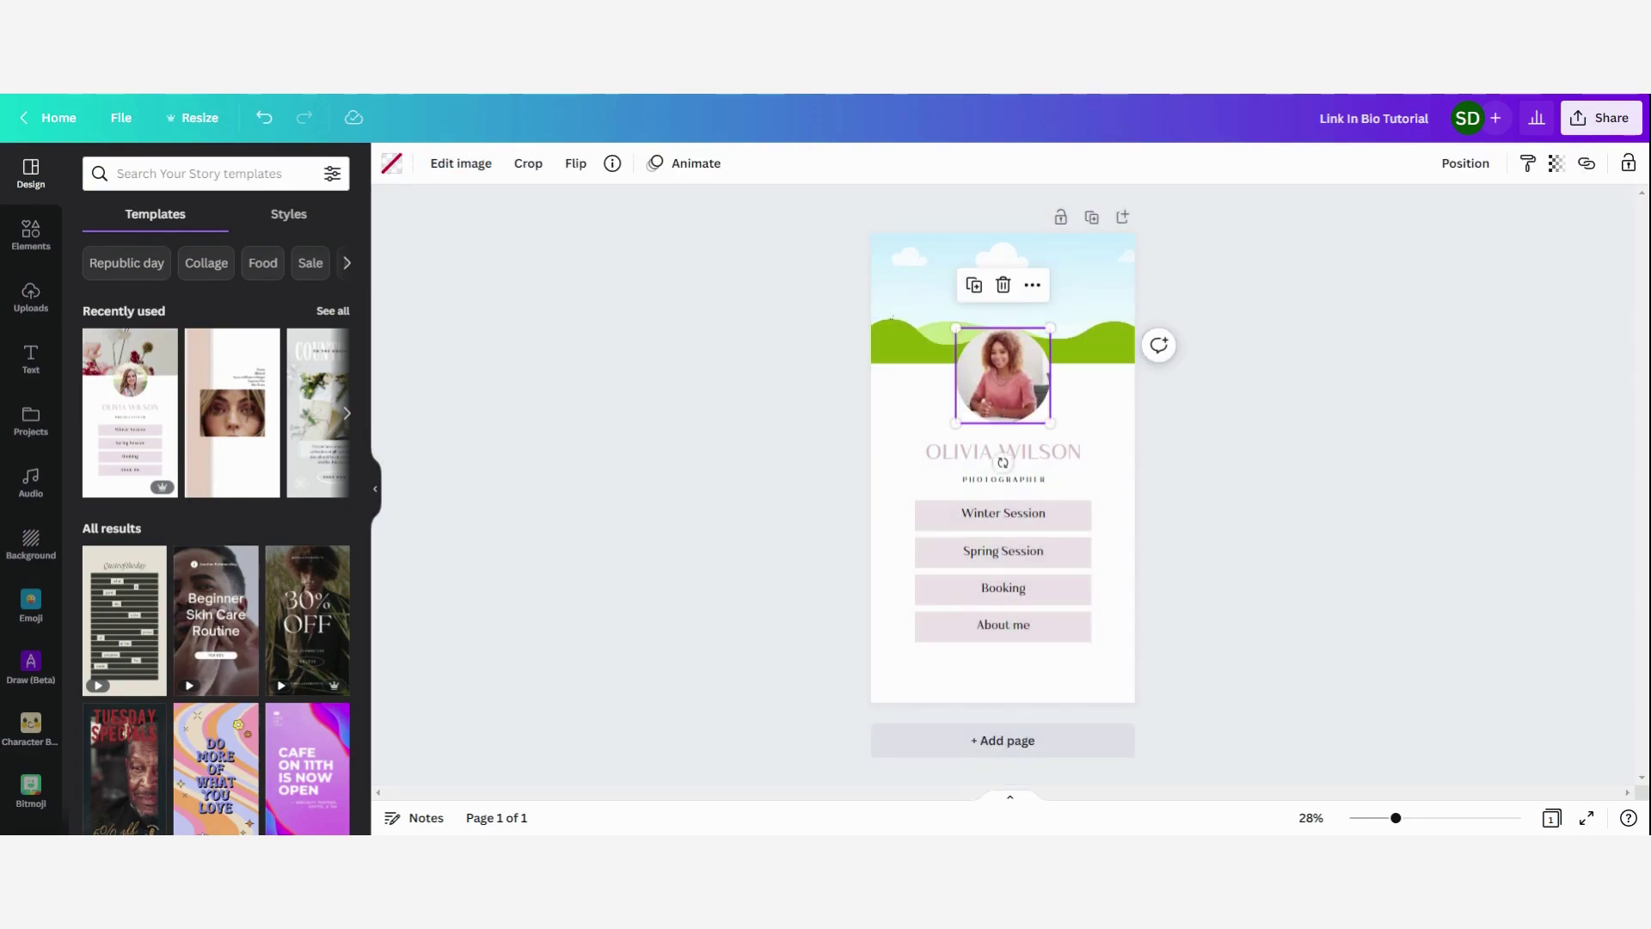
left_click(1332, 520)
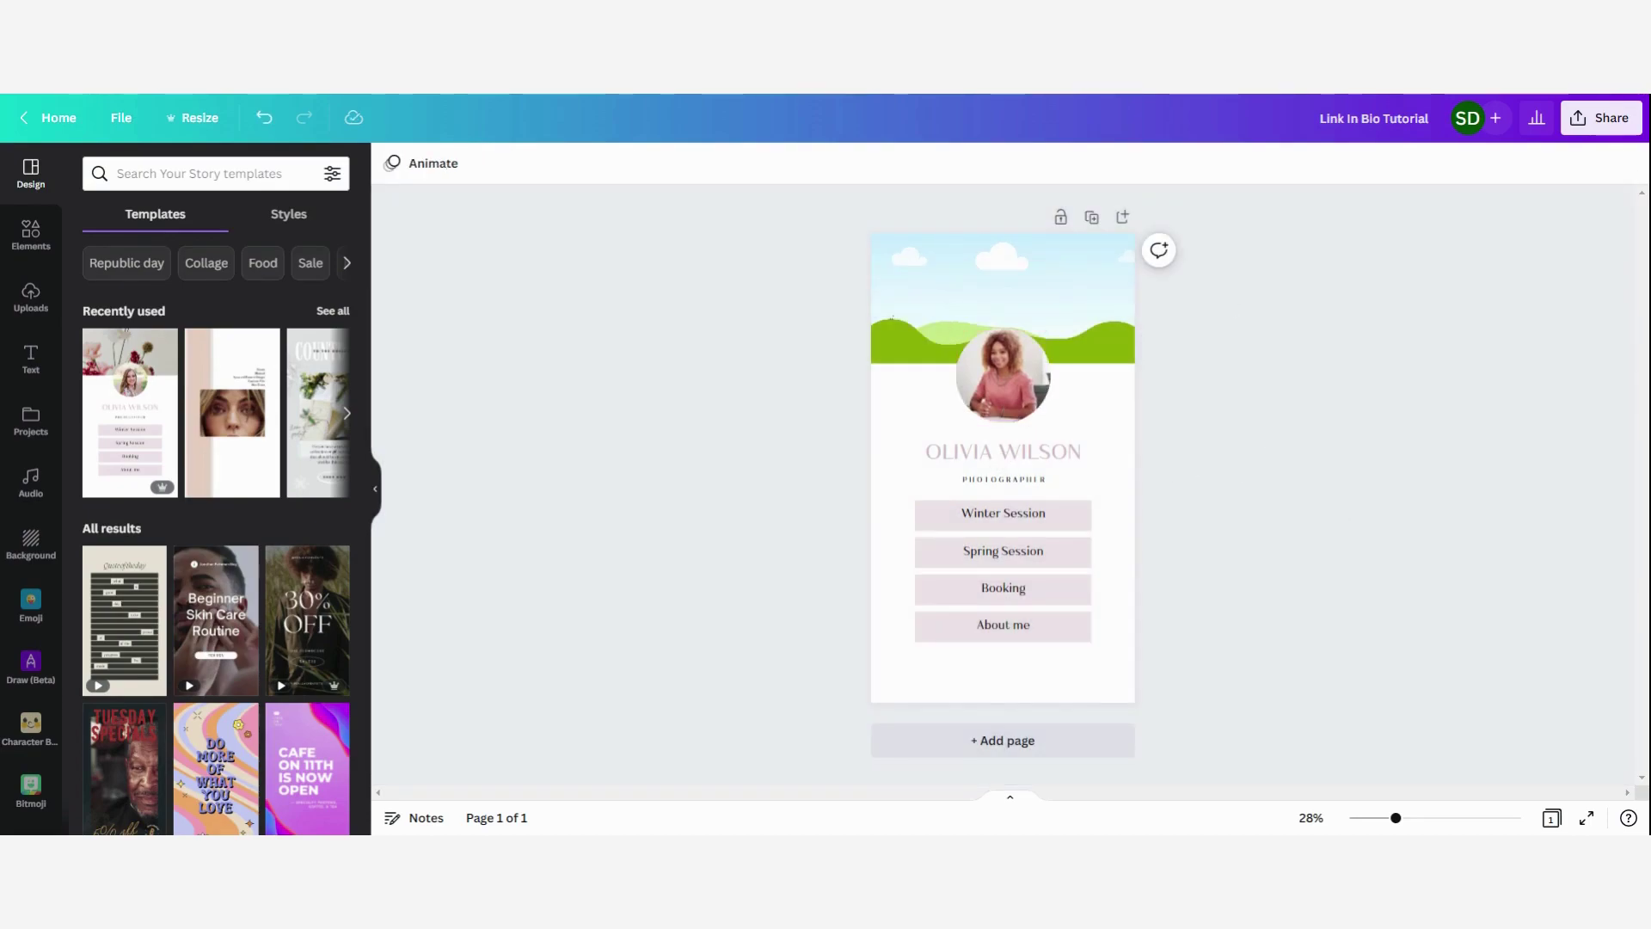
Fill the header frame with the laptop and pink flowers photo and move its crop down to show more of the flowers
left_click(914, 404)
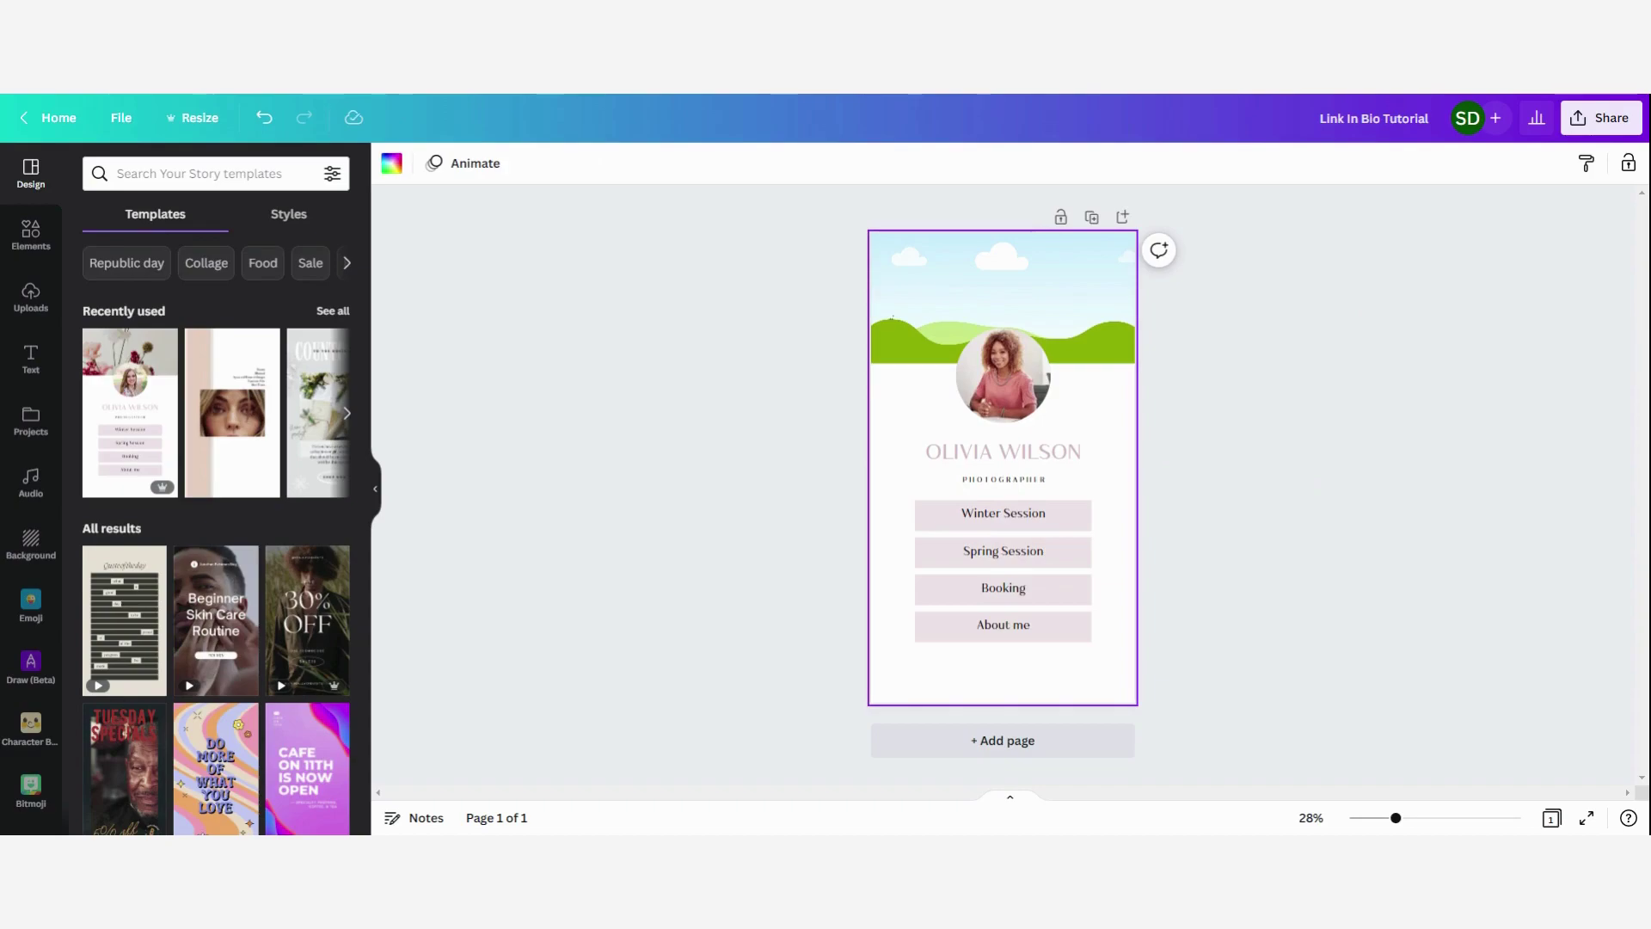
left_click(901, 430)
mouse_move(997, 322)
left_mouse_down()
mouse_move(967, 397)
mouse_move(1010, 298)
left_mouse_up()
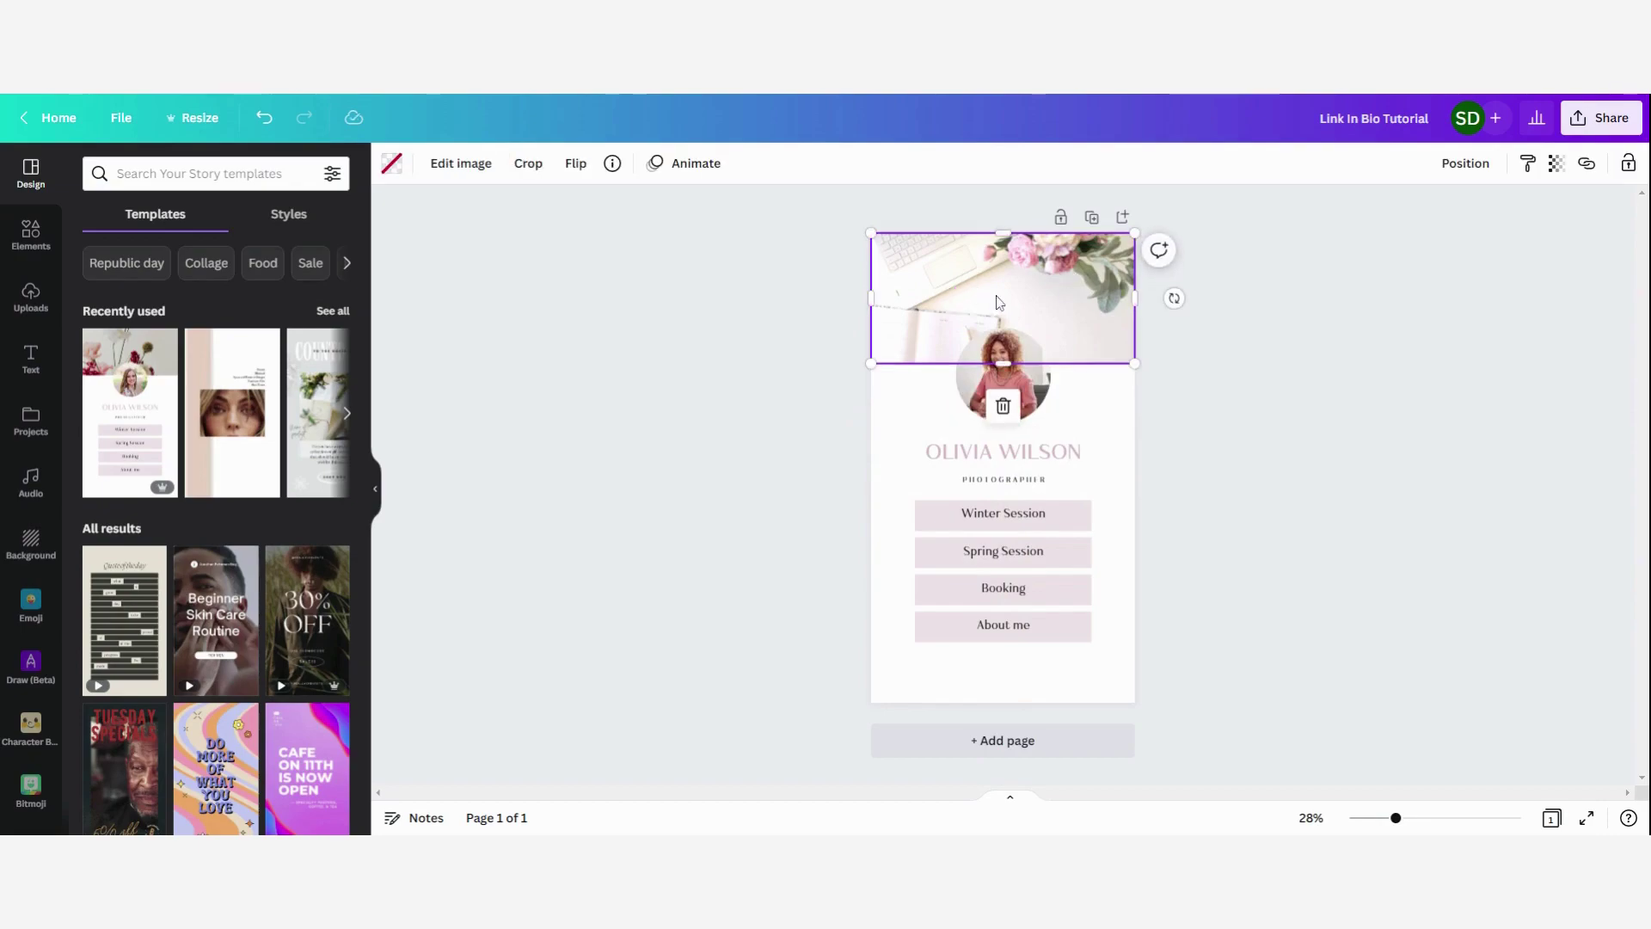
double_click(997, 301)
left_click_drag(1071, 282, 1071, 308)
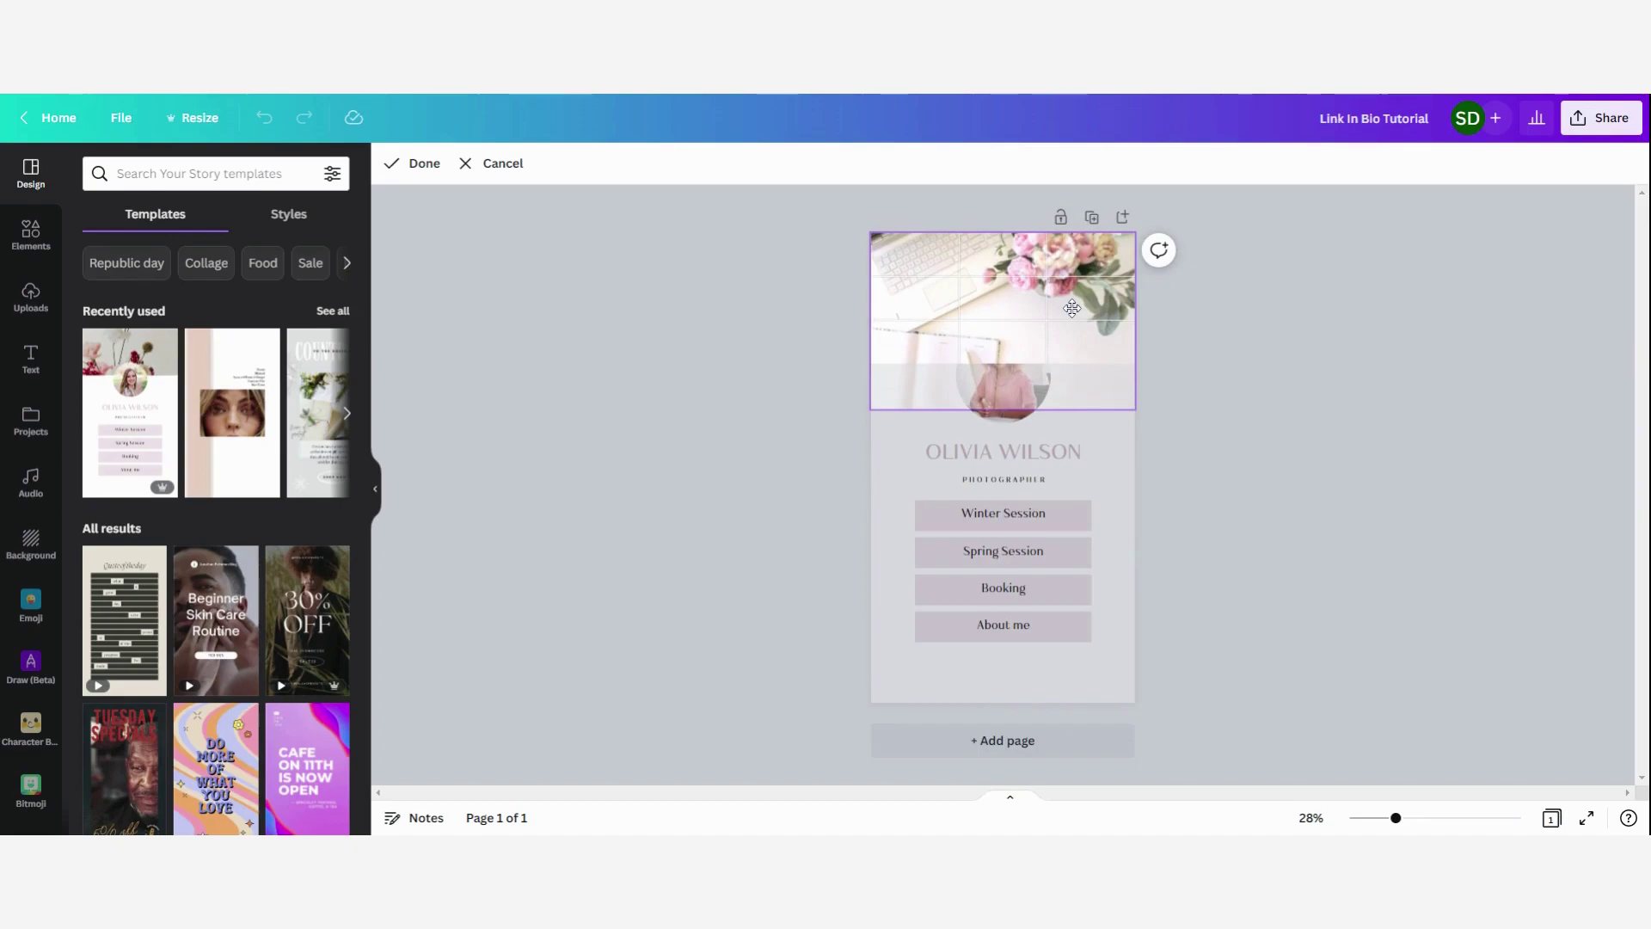
left_click(1188, 389)
left_click(1183, 397)
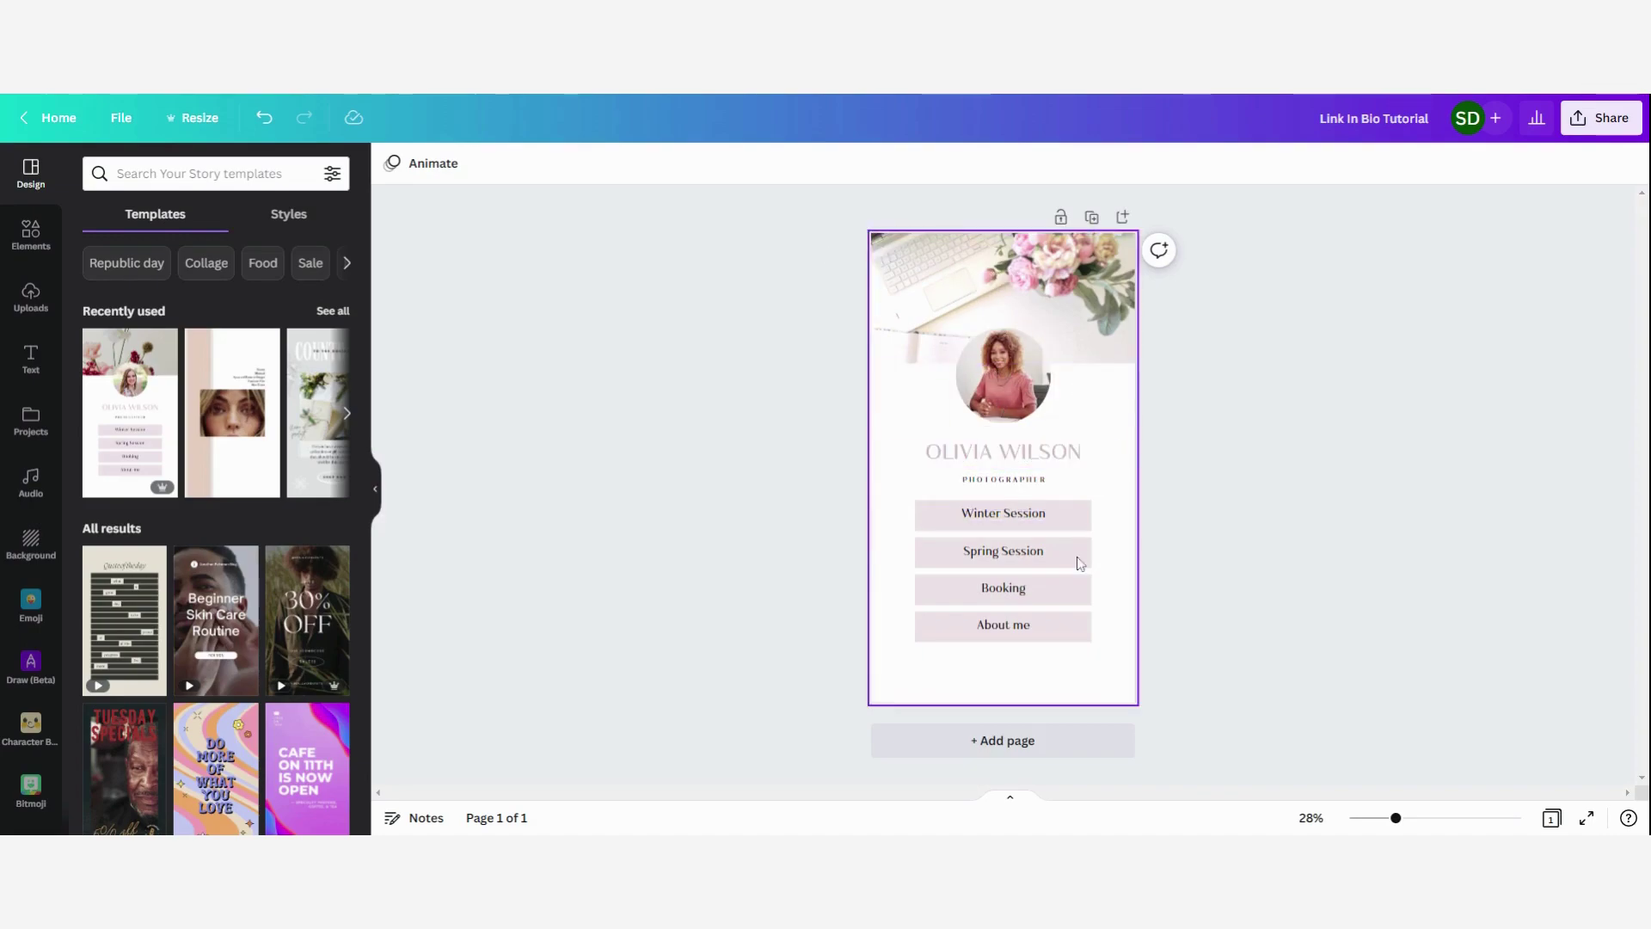
left_click(1096, 428)
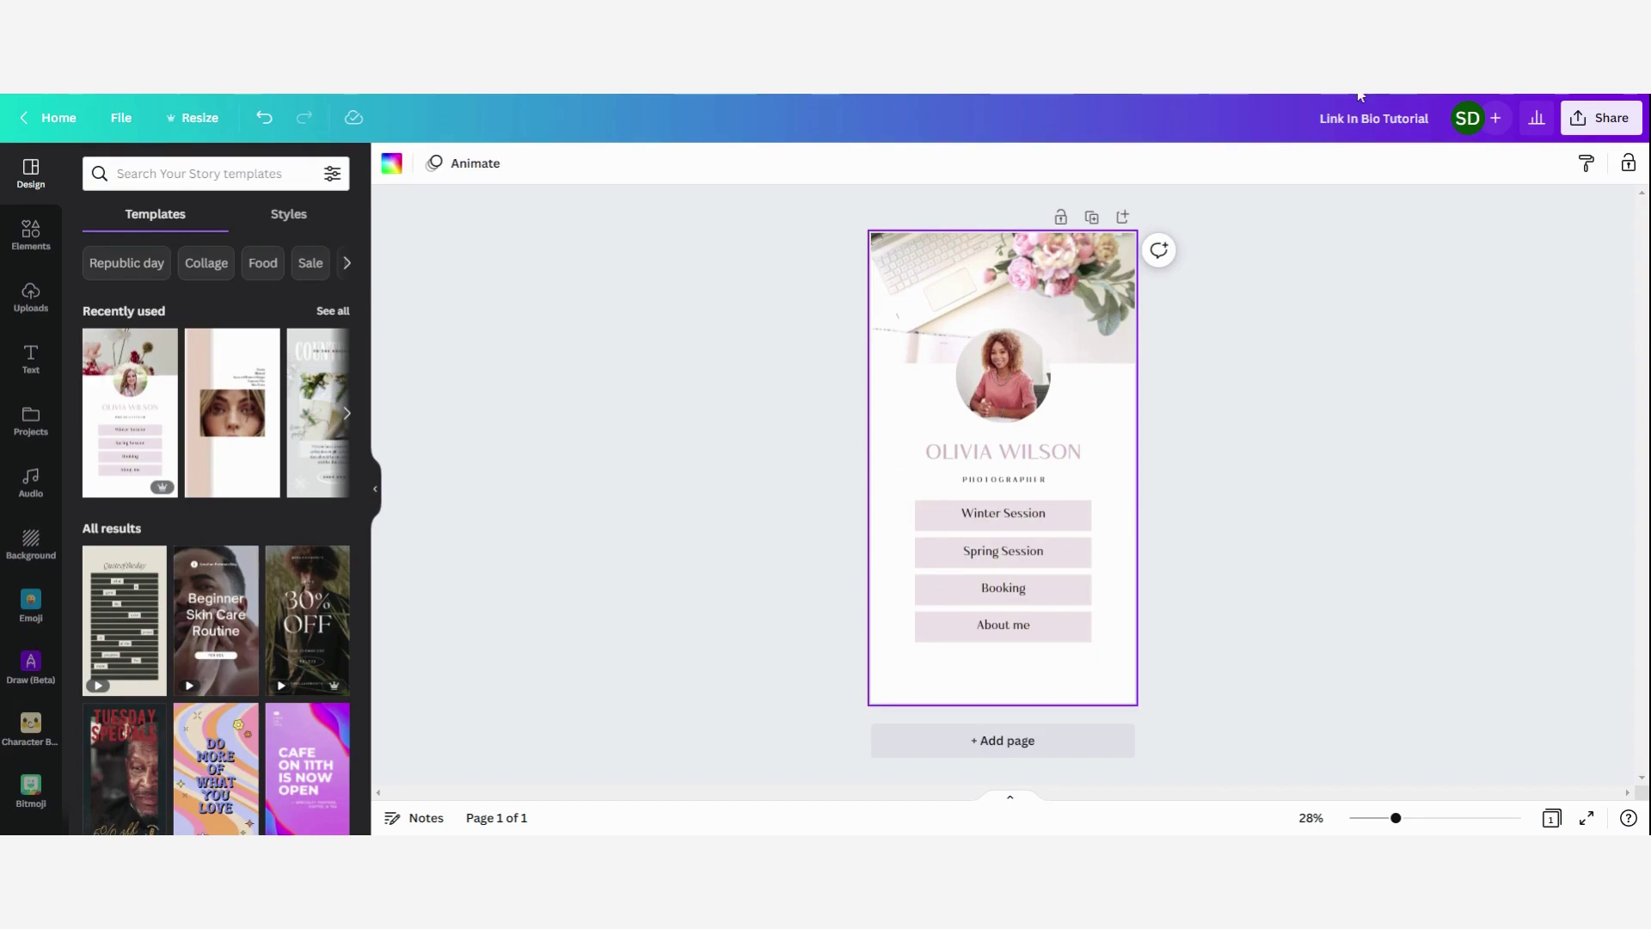
Replace the "PHOTOGRAPHER" subtitle beneath the name with "BUSINESS COACH"
scroll(1133, 456, "up", 1)
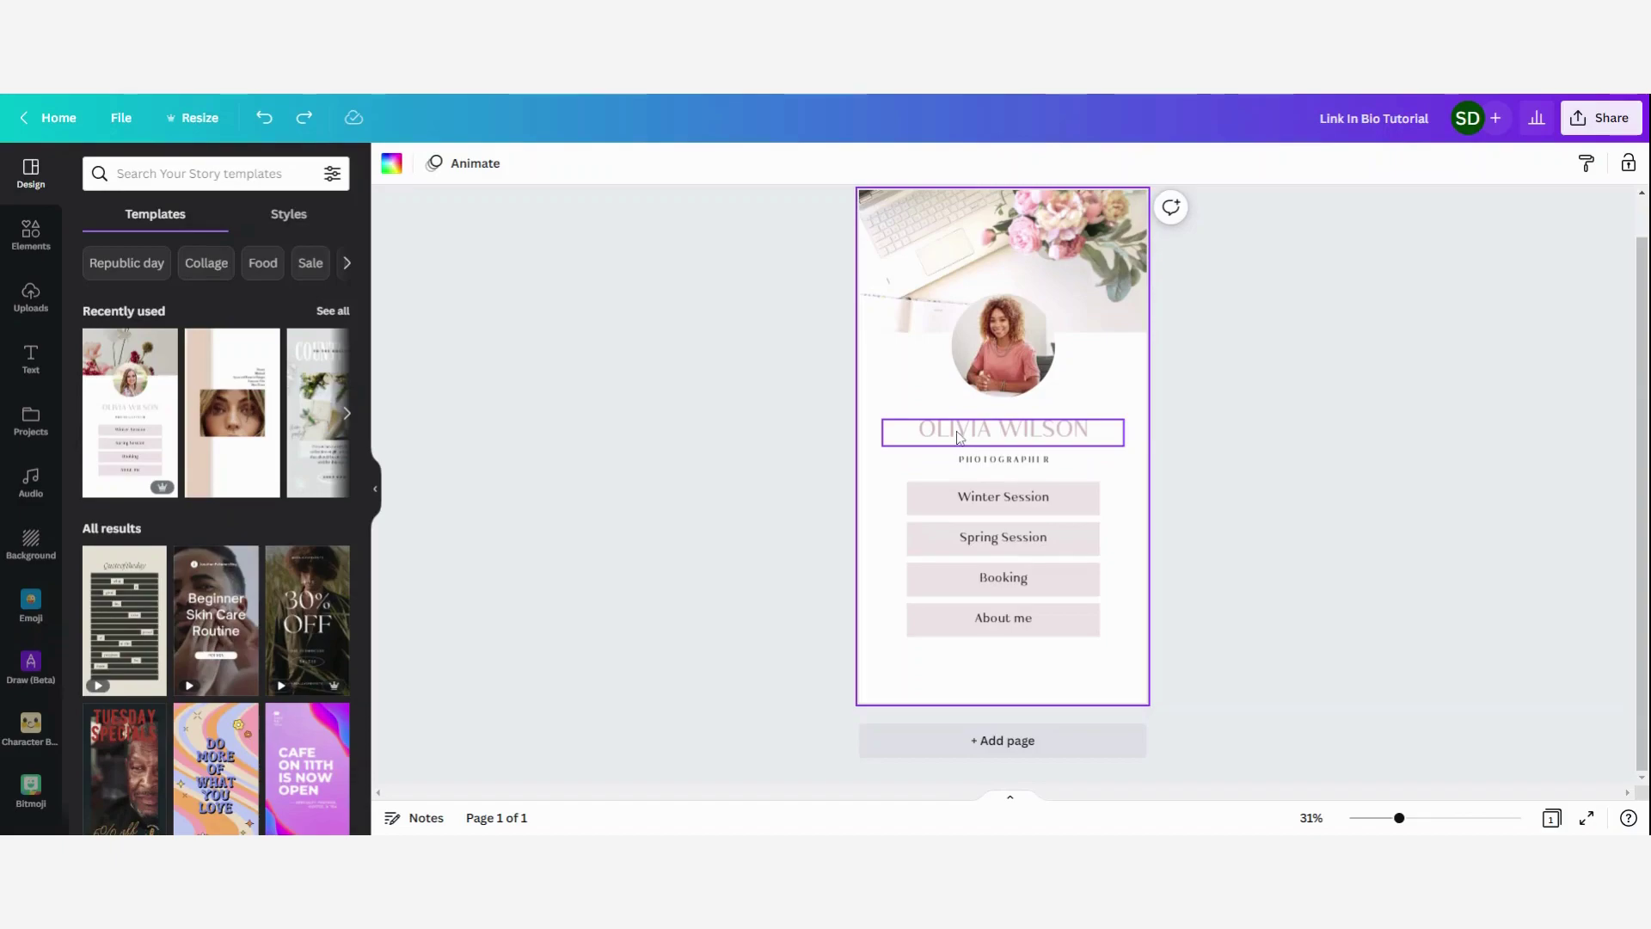
left_click(983, 442)
left_click(1000, 465)
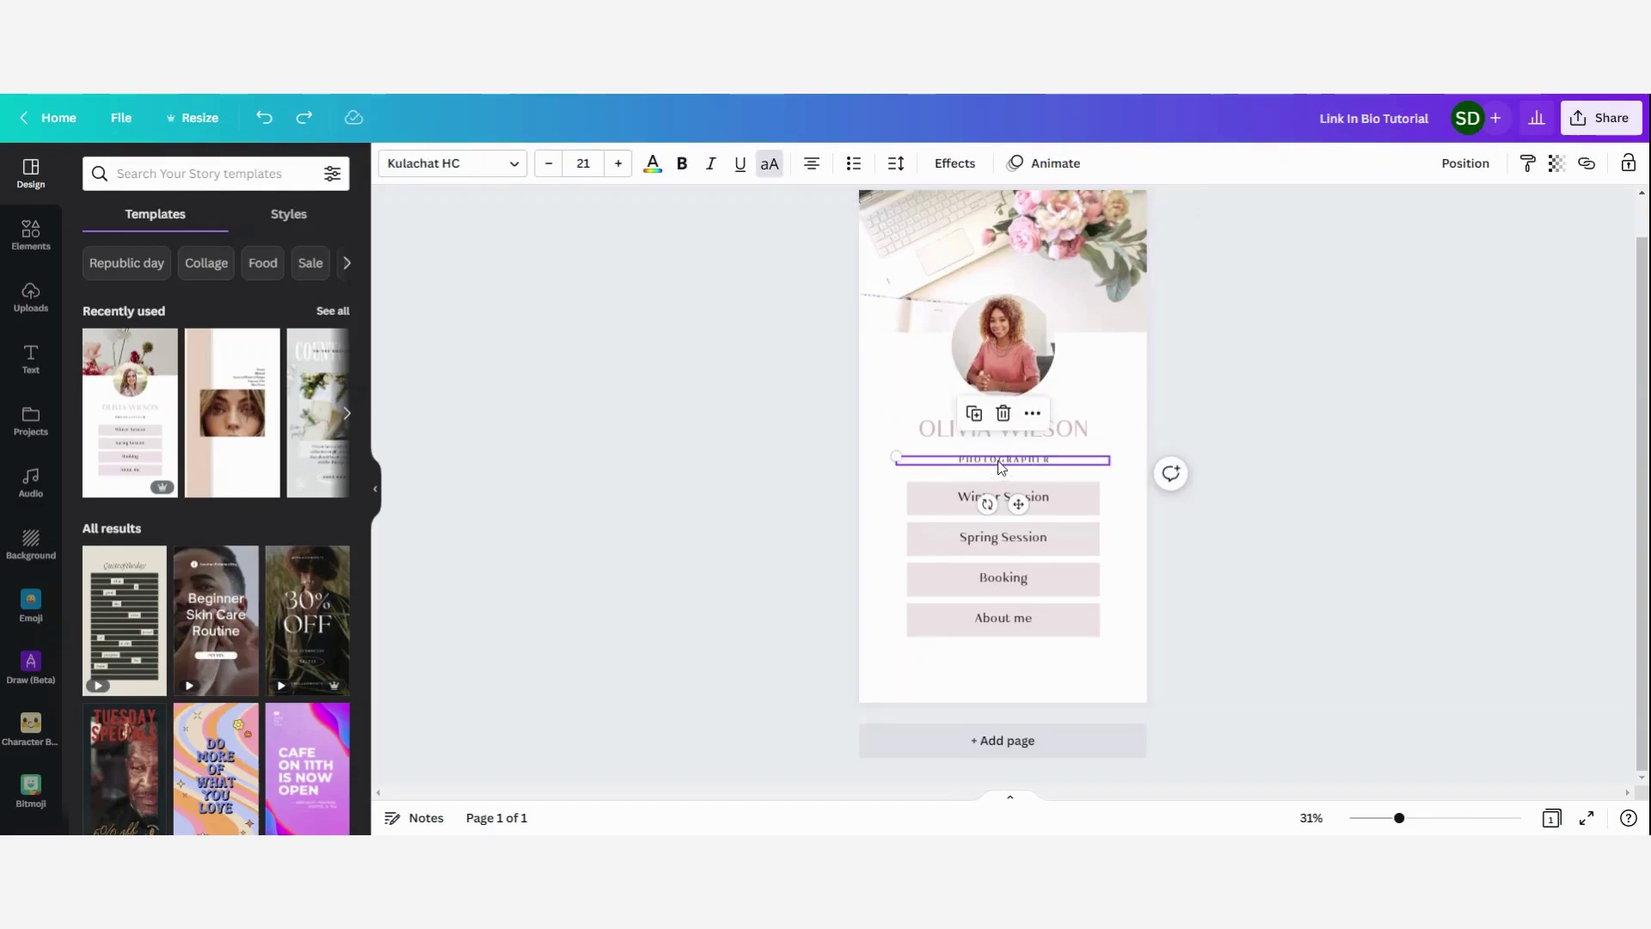
double_click(1003, 465)
type("BUSINESS COACH")
left_click(1096, 423)
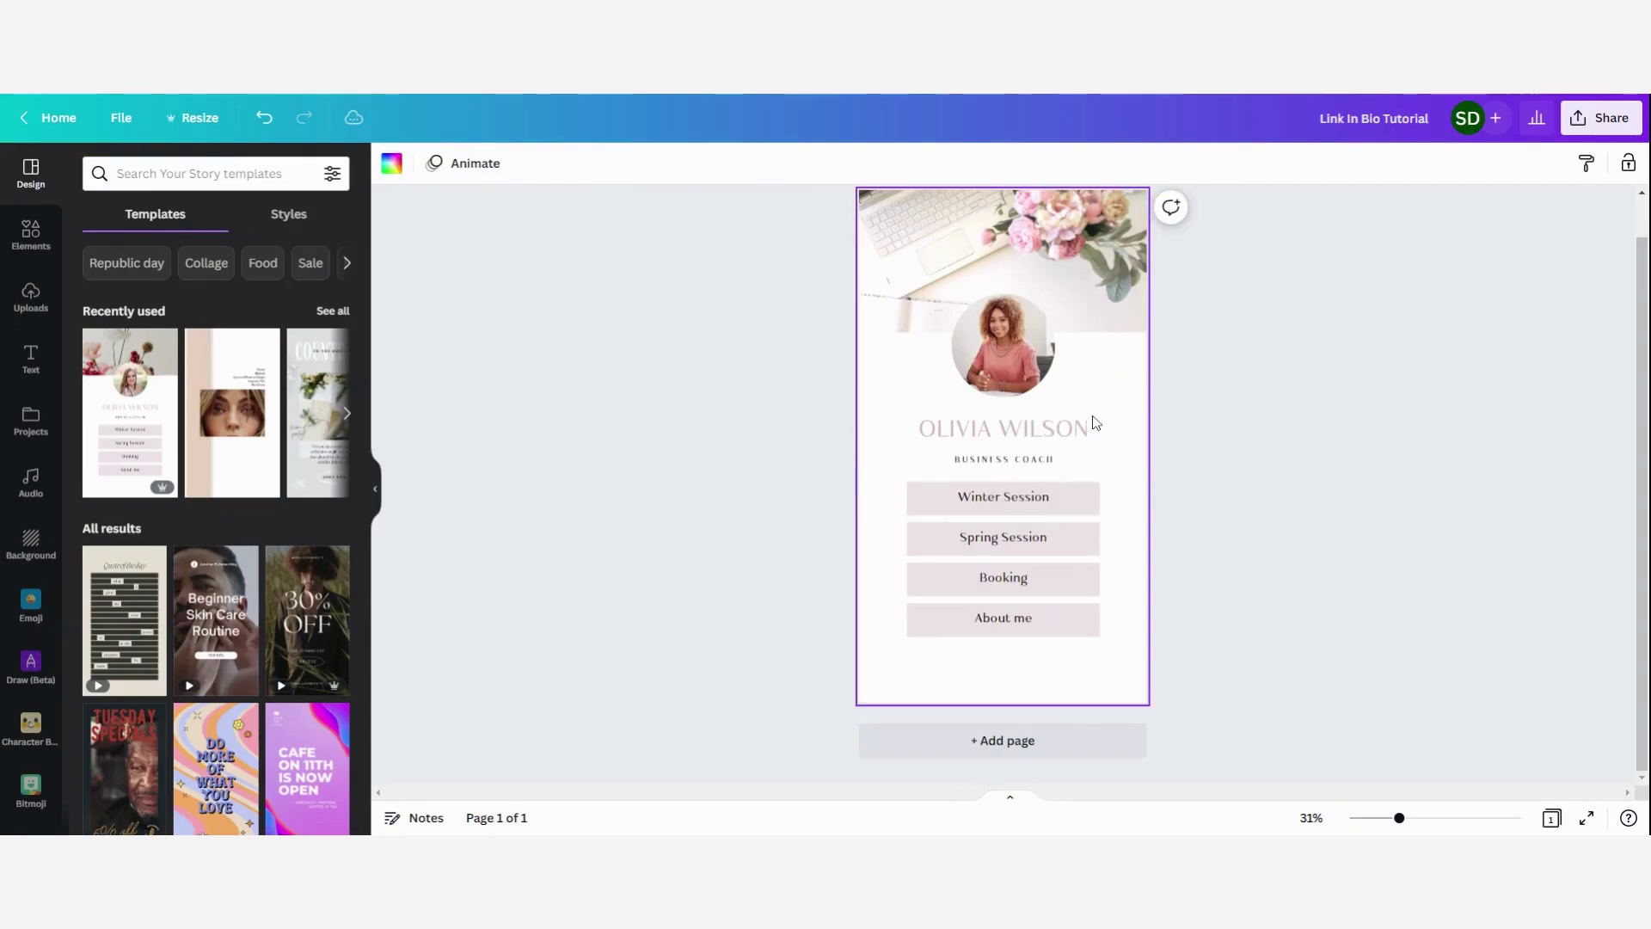
left_click(1097, 426)
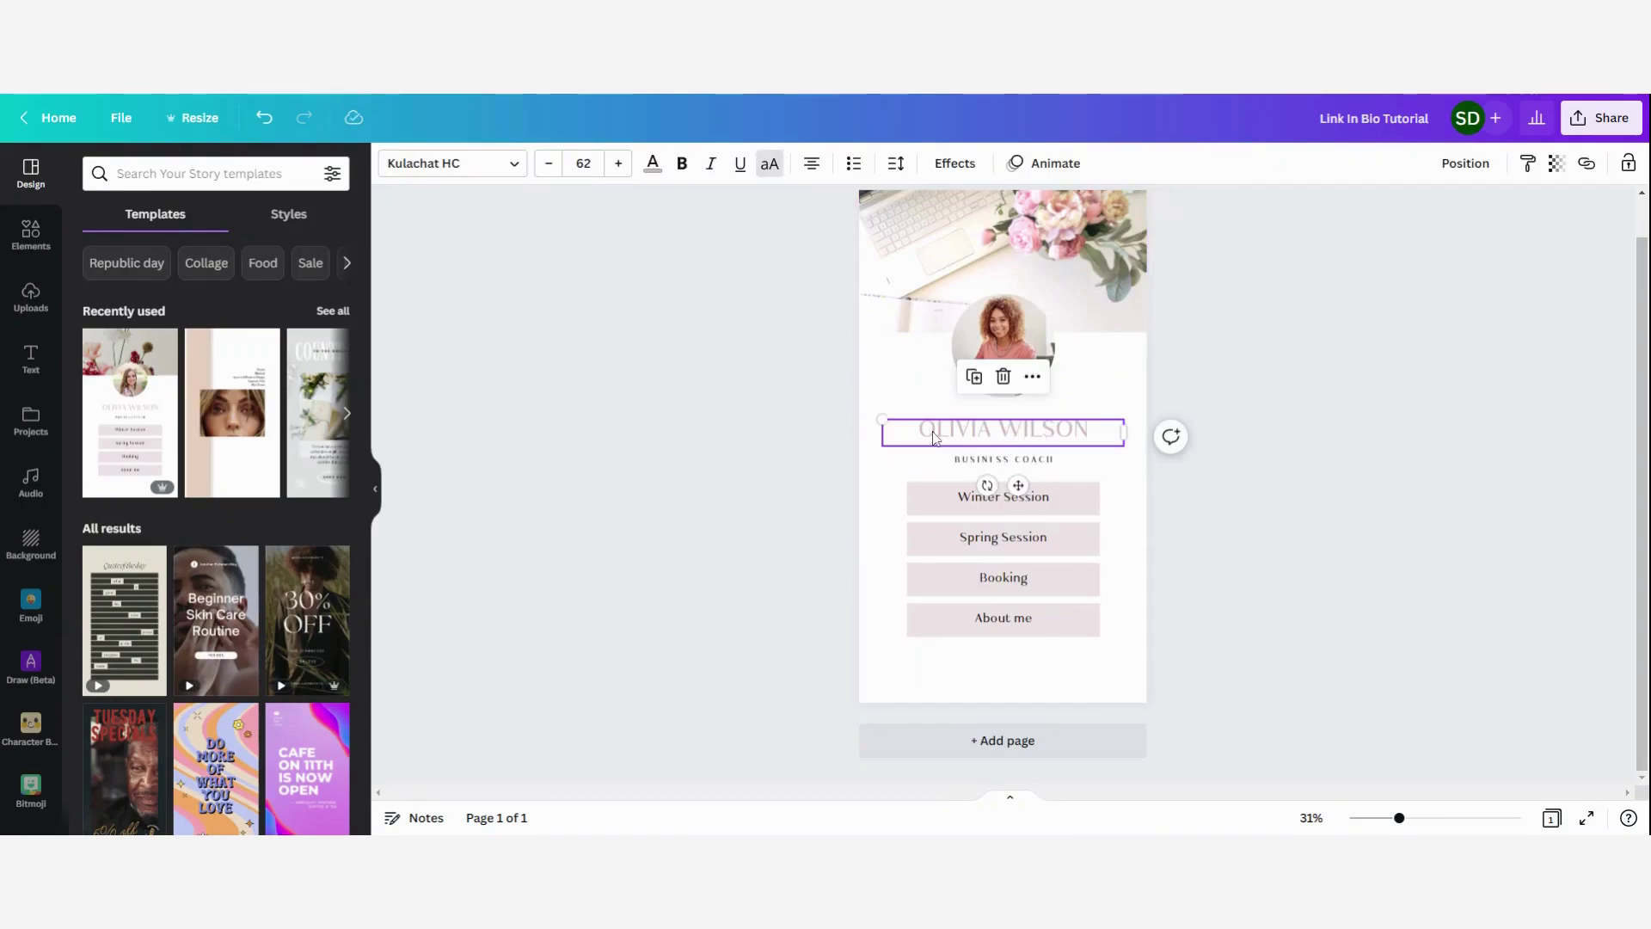
left_click(1106, 373)
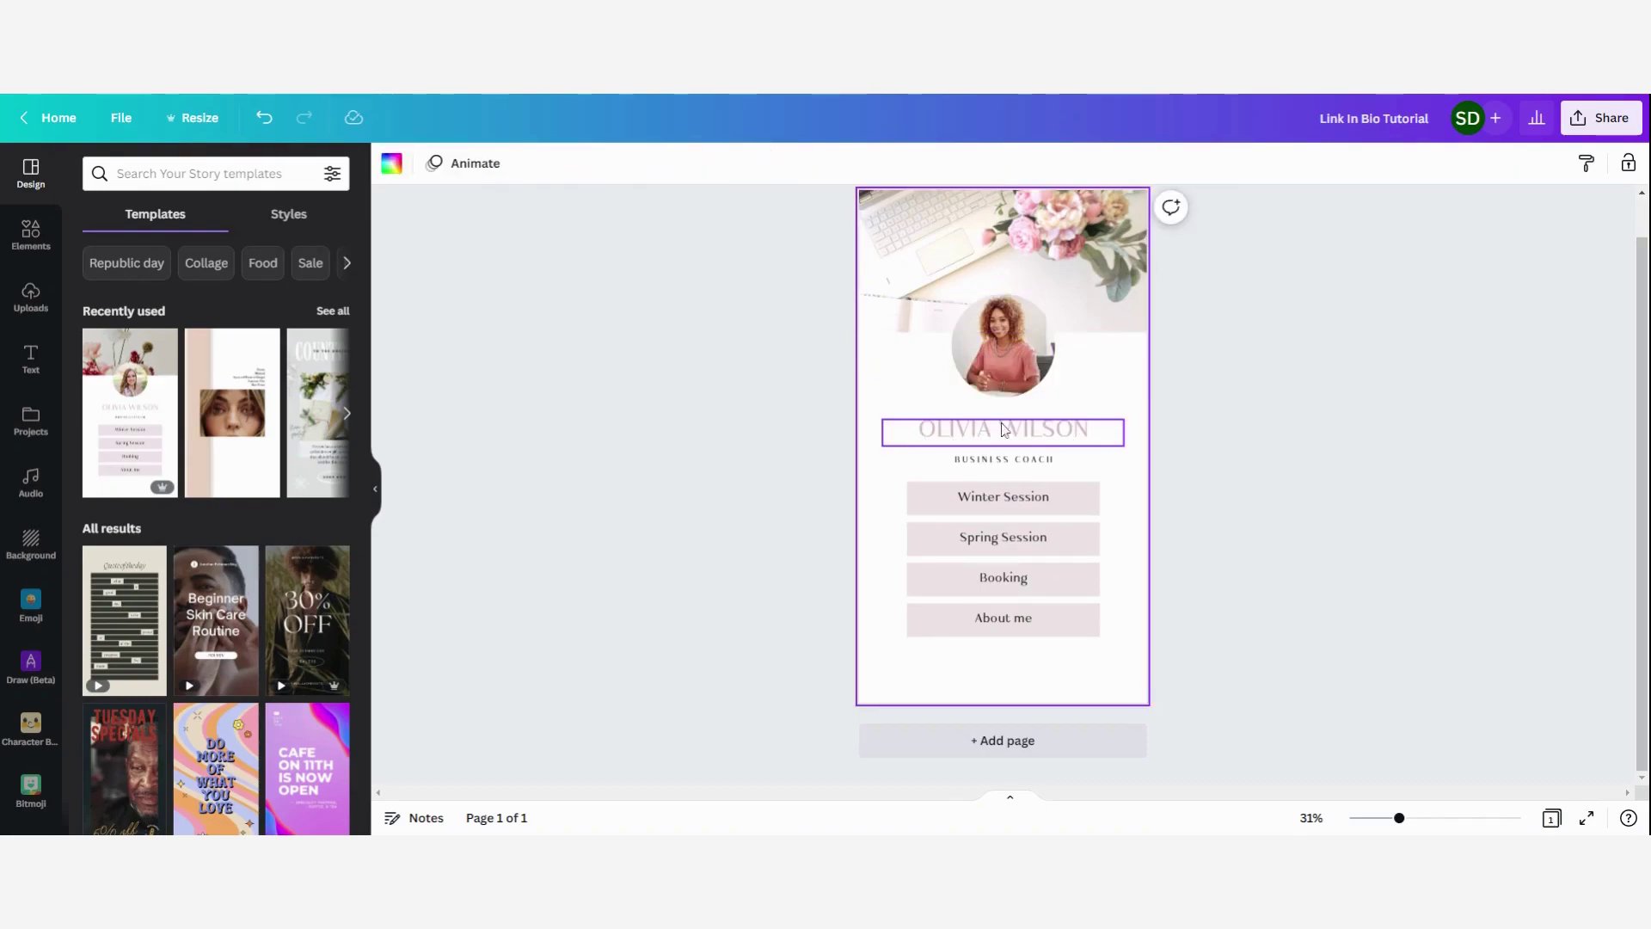
left_click(984, 461)
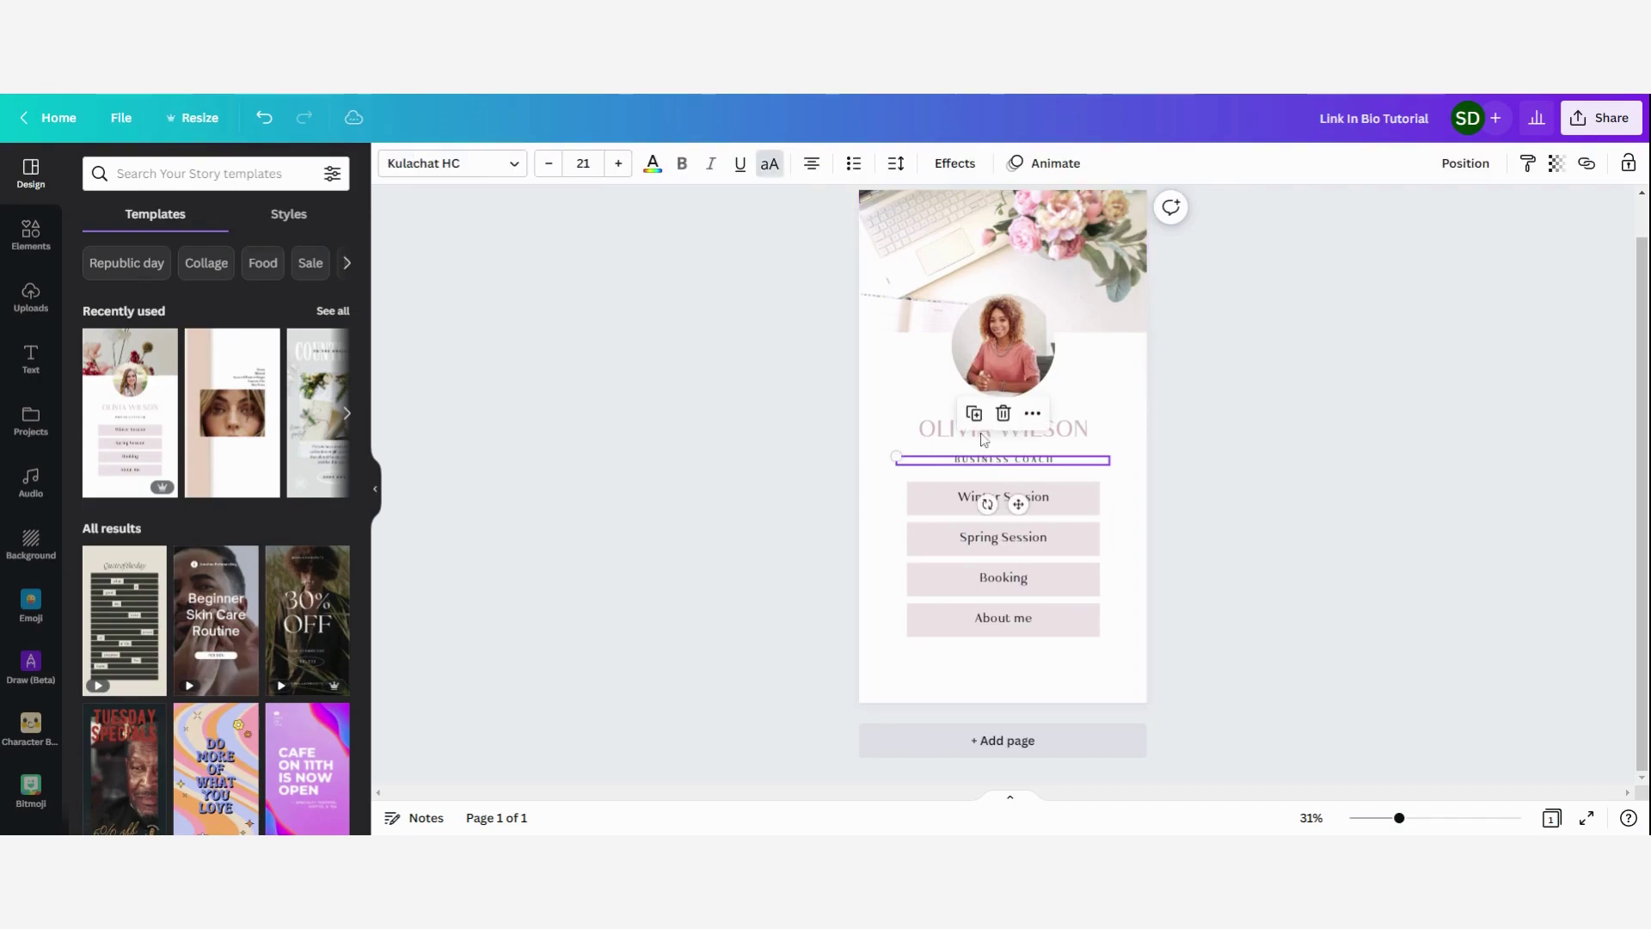
left_click(1042, 461)
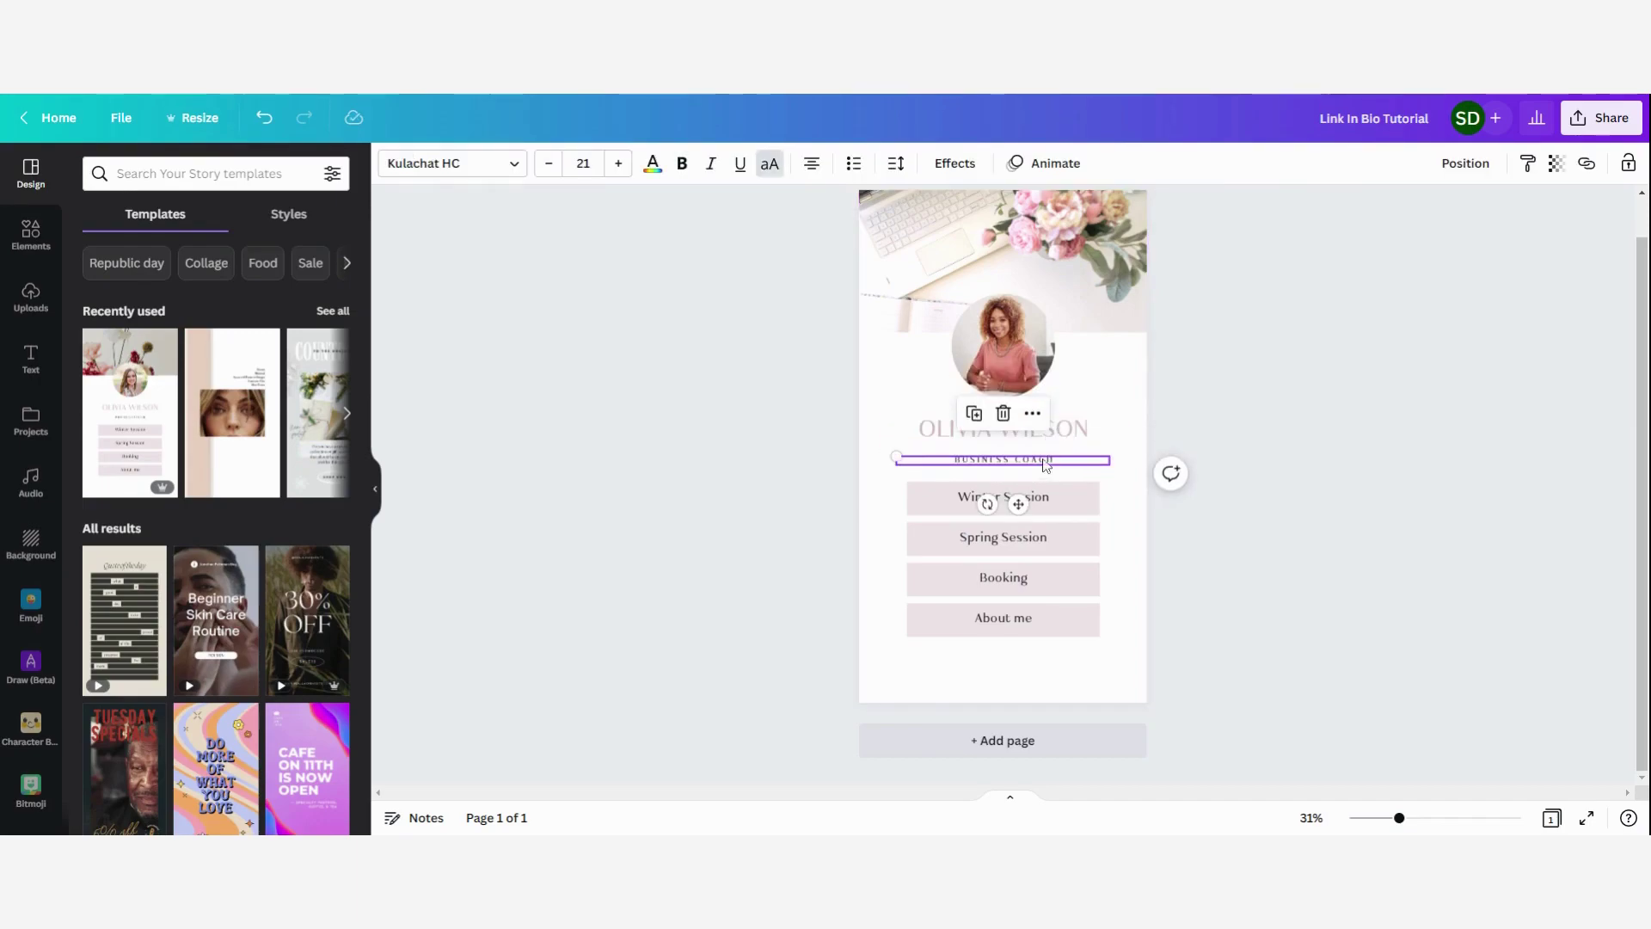
left_click(468, 164)
left_click(486, 163)
left_click(844, 410)
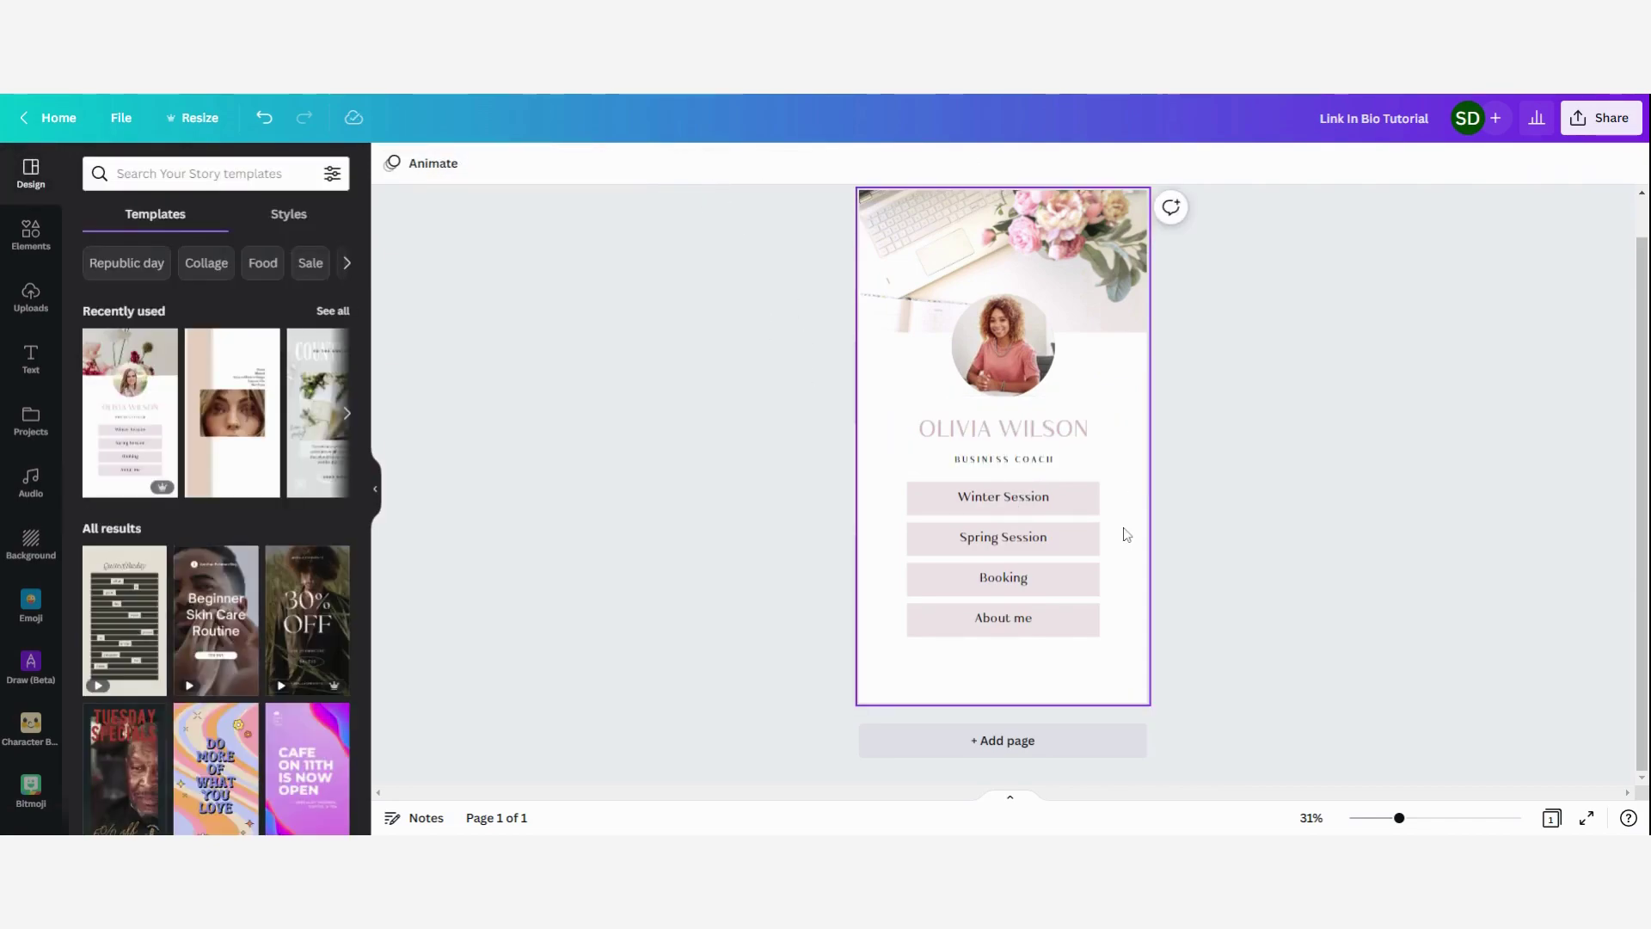
Fill the "Winter Session" button with the beige photo color taken from the header image
left_click(1095, 500)
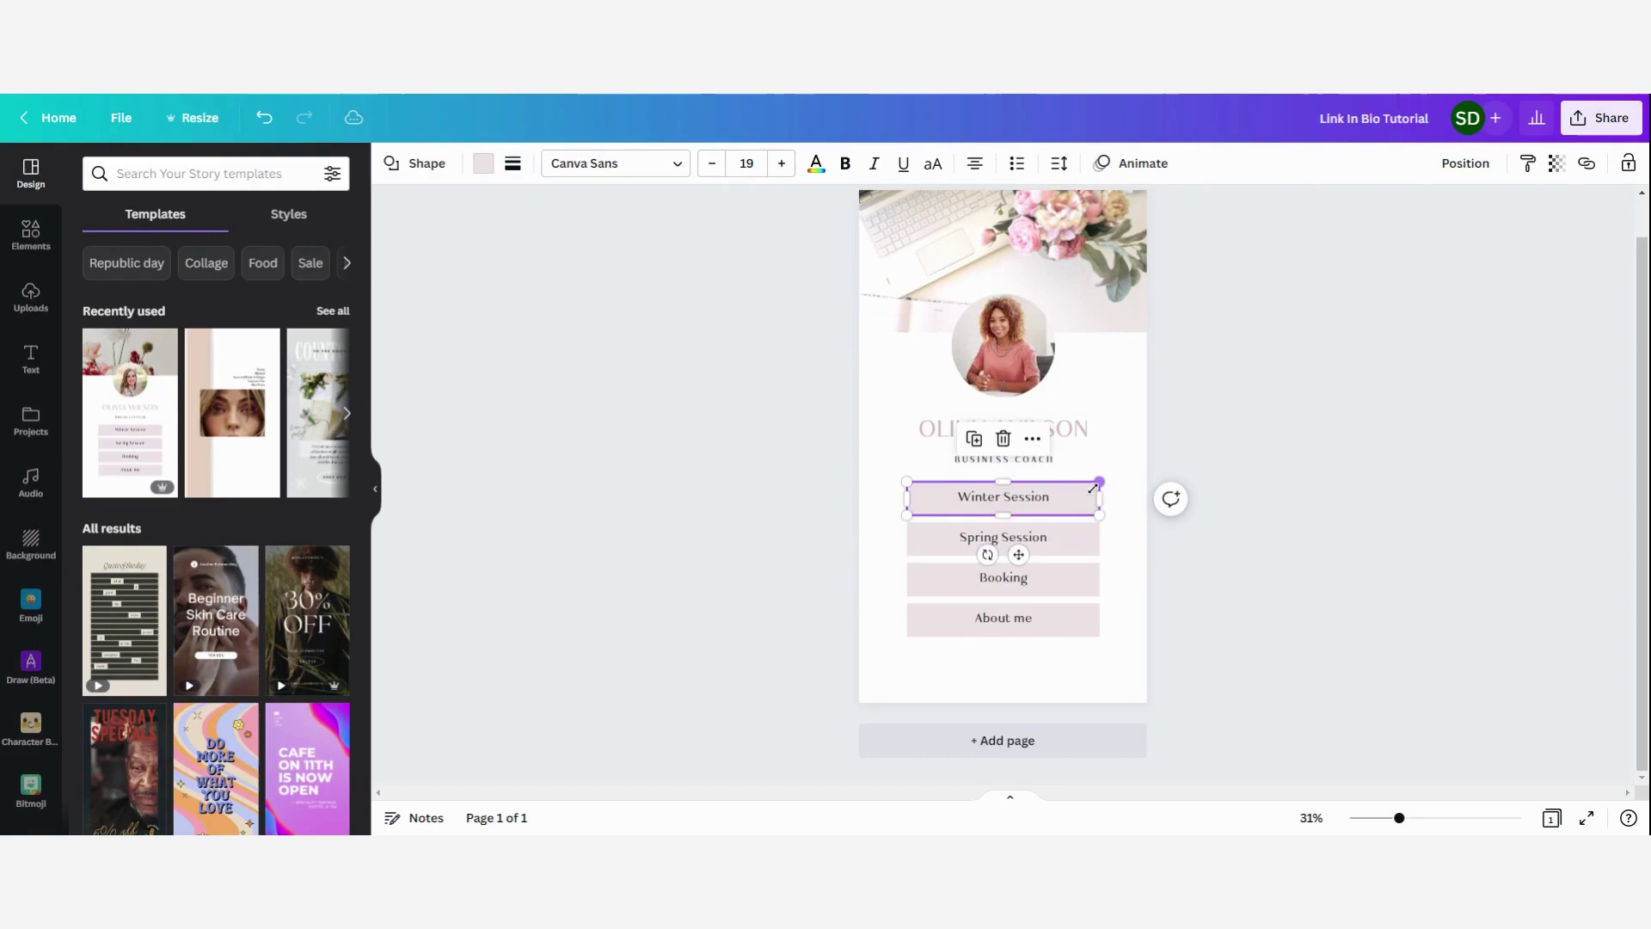
scroll(1044, 270, "up", 1)
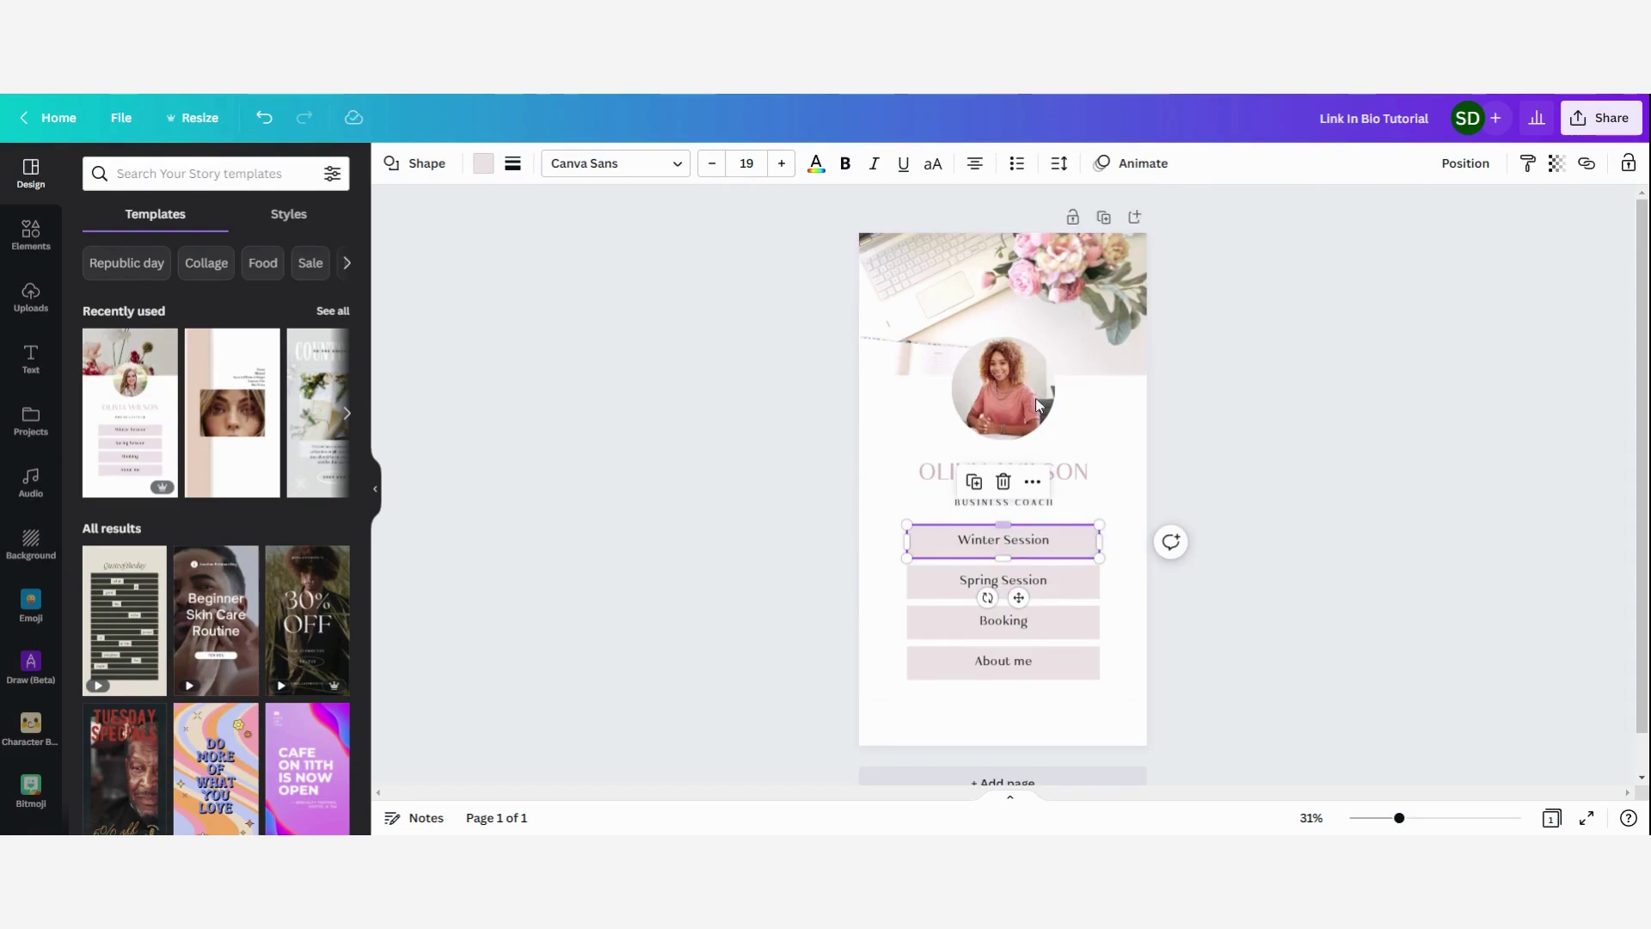
left_click(480, 167)
scroll(348, 280, "down", 5)
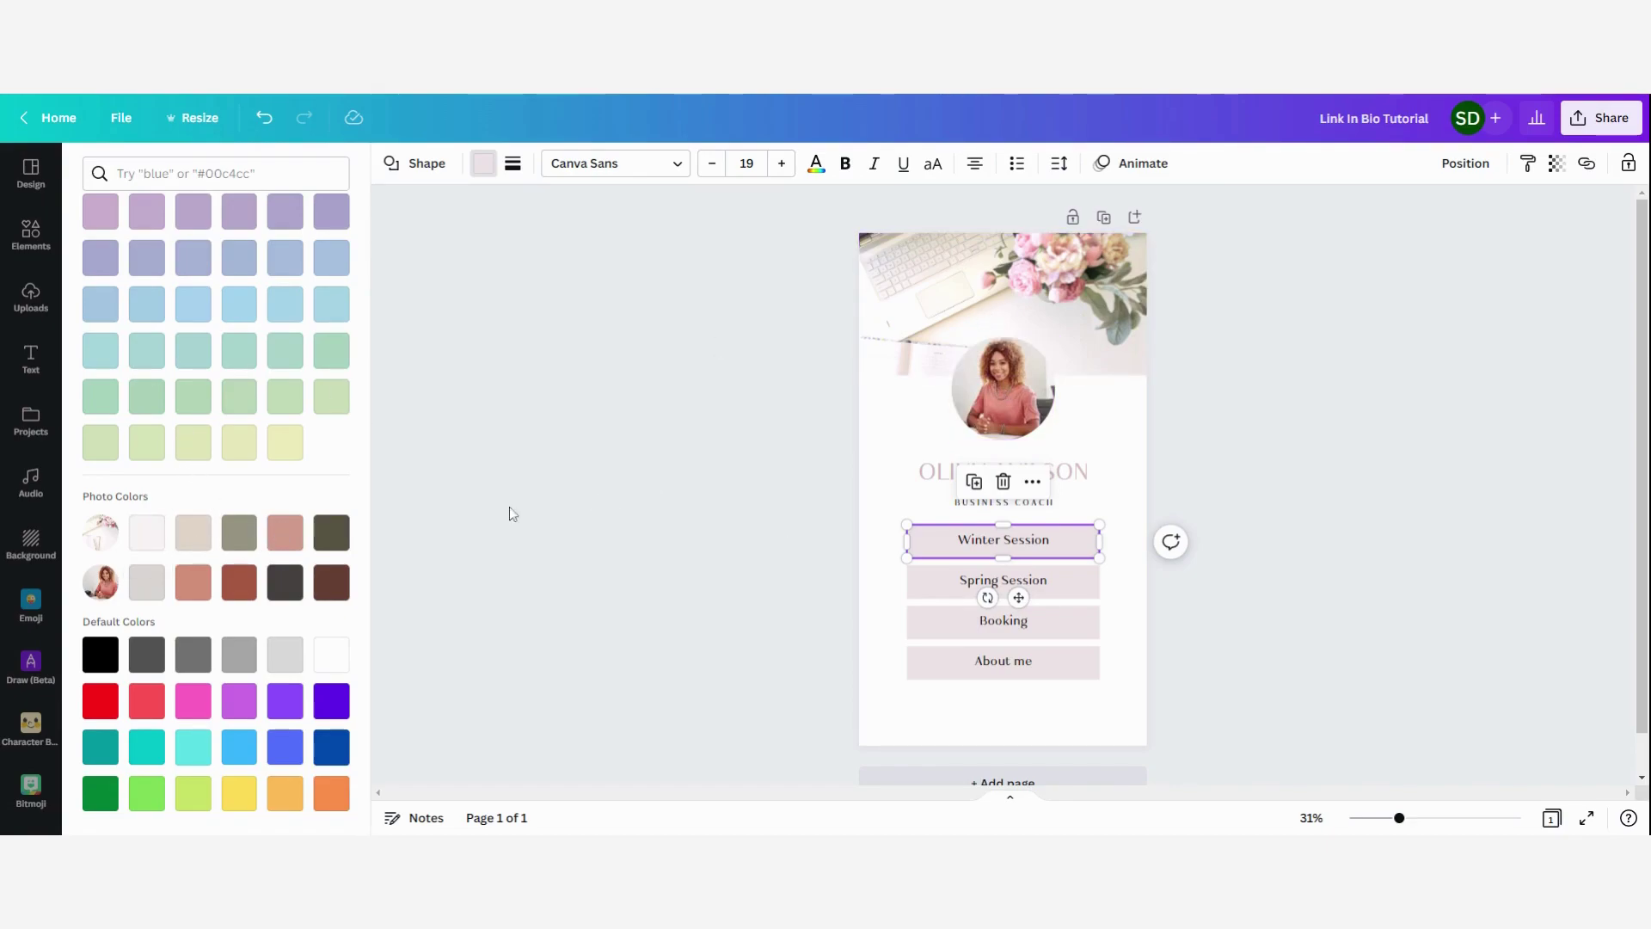
left_click(190, 539)
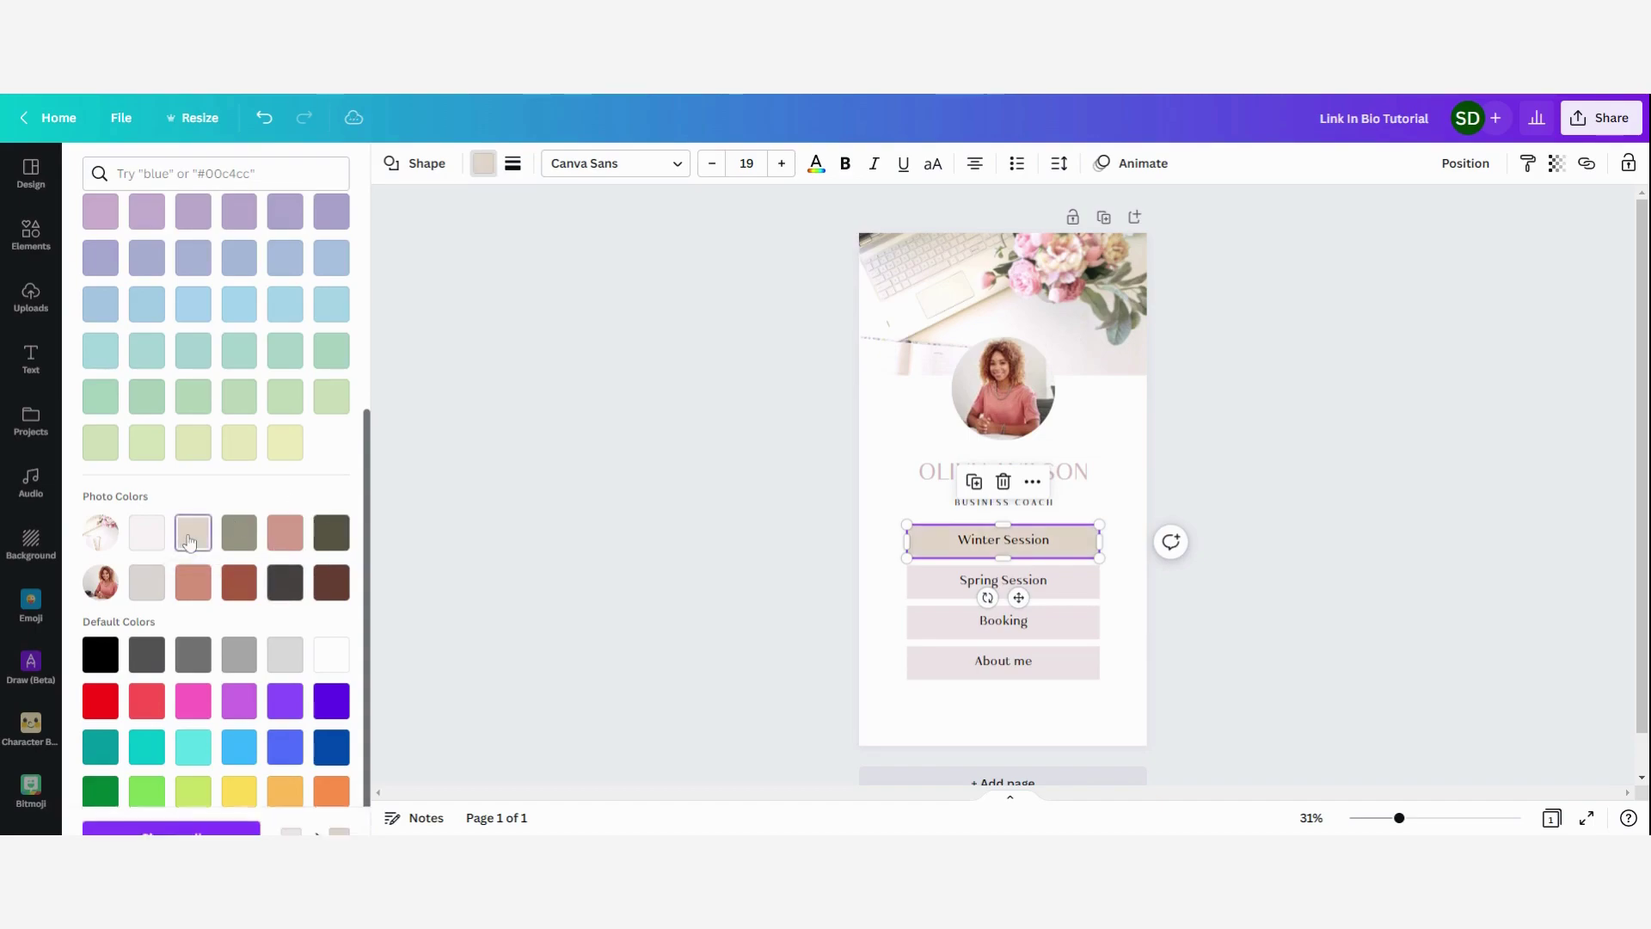
Fill the "Spring Session" button with the sage green and the "Booking" button with the dusty pink from the header's photo colors
left_click(1098, 581)
left_click(239, 532)
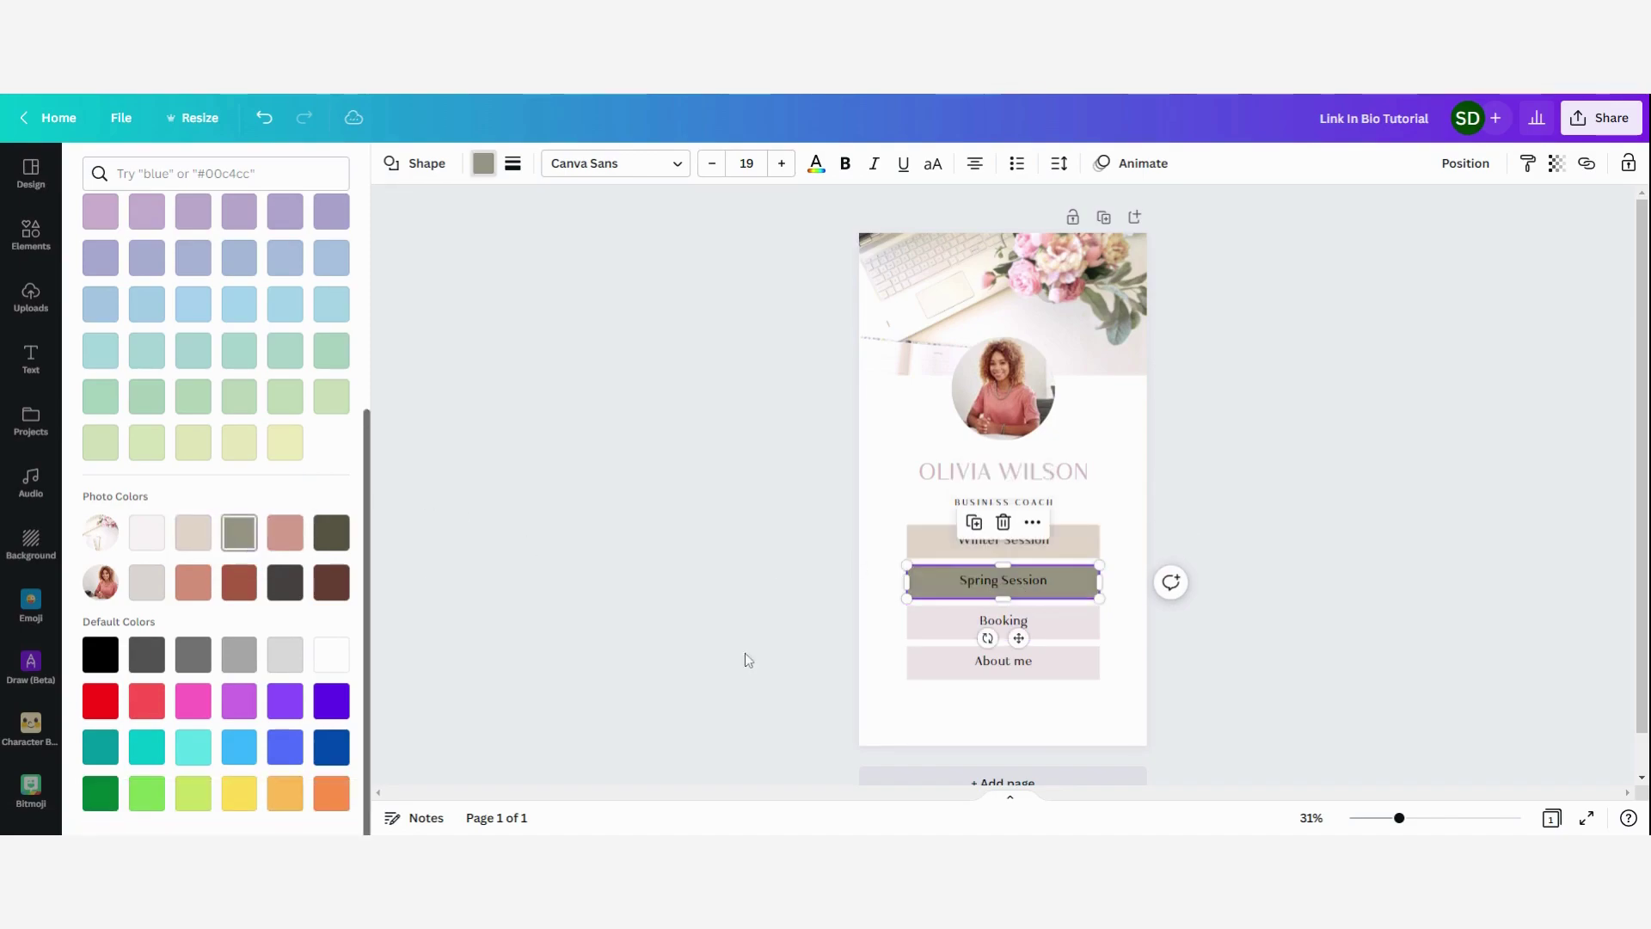
left_click(1094, 622)
left_click(284, 532)
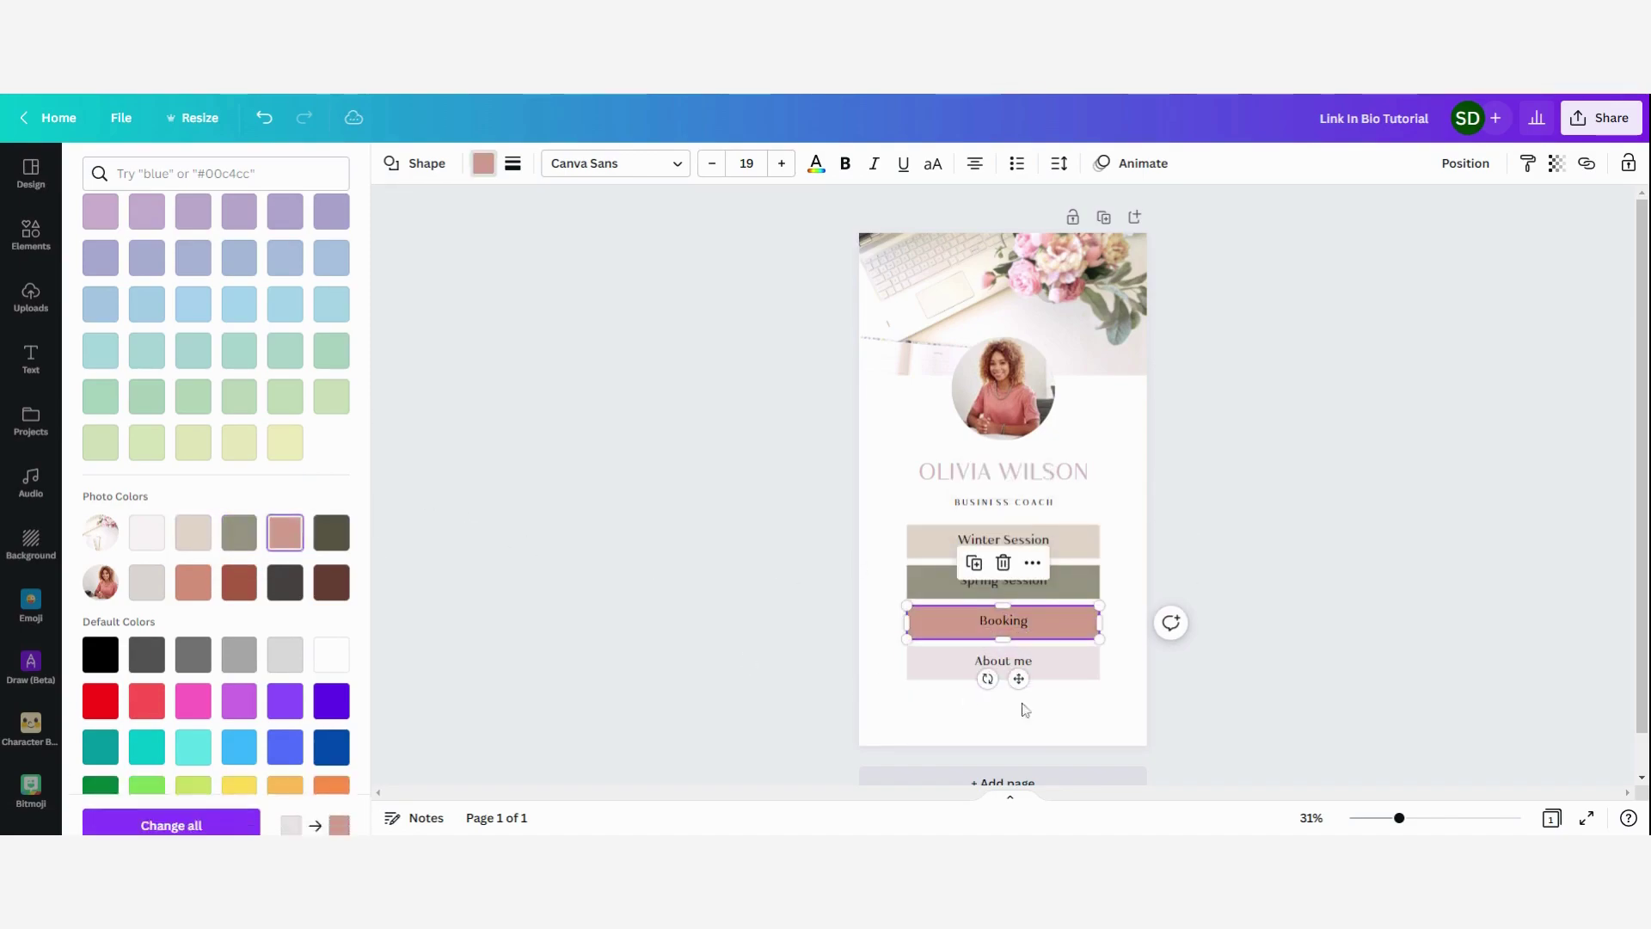
Try the dark olive photo color on the "About me" button, and settle on the brick red from the portrait's photo colors
left_click(998, 667)
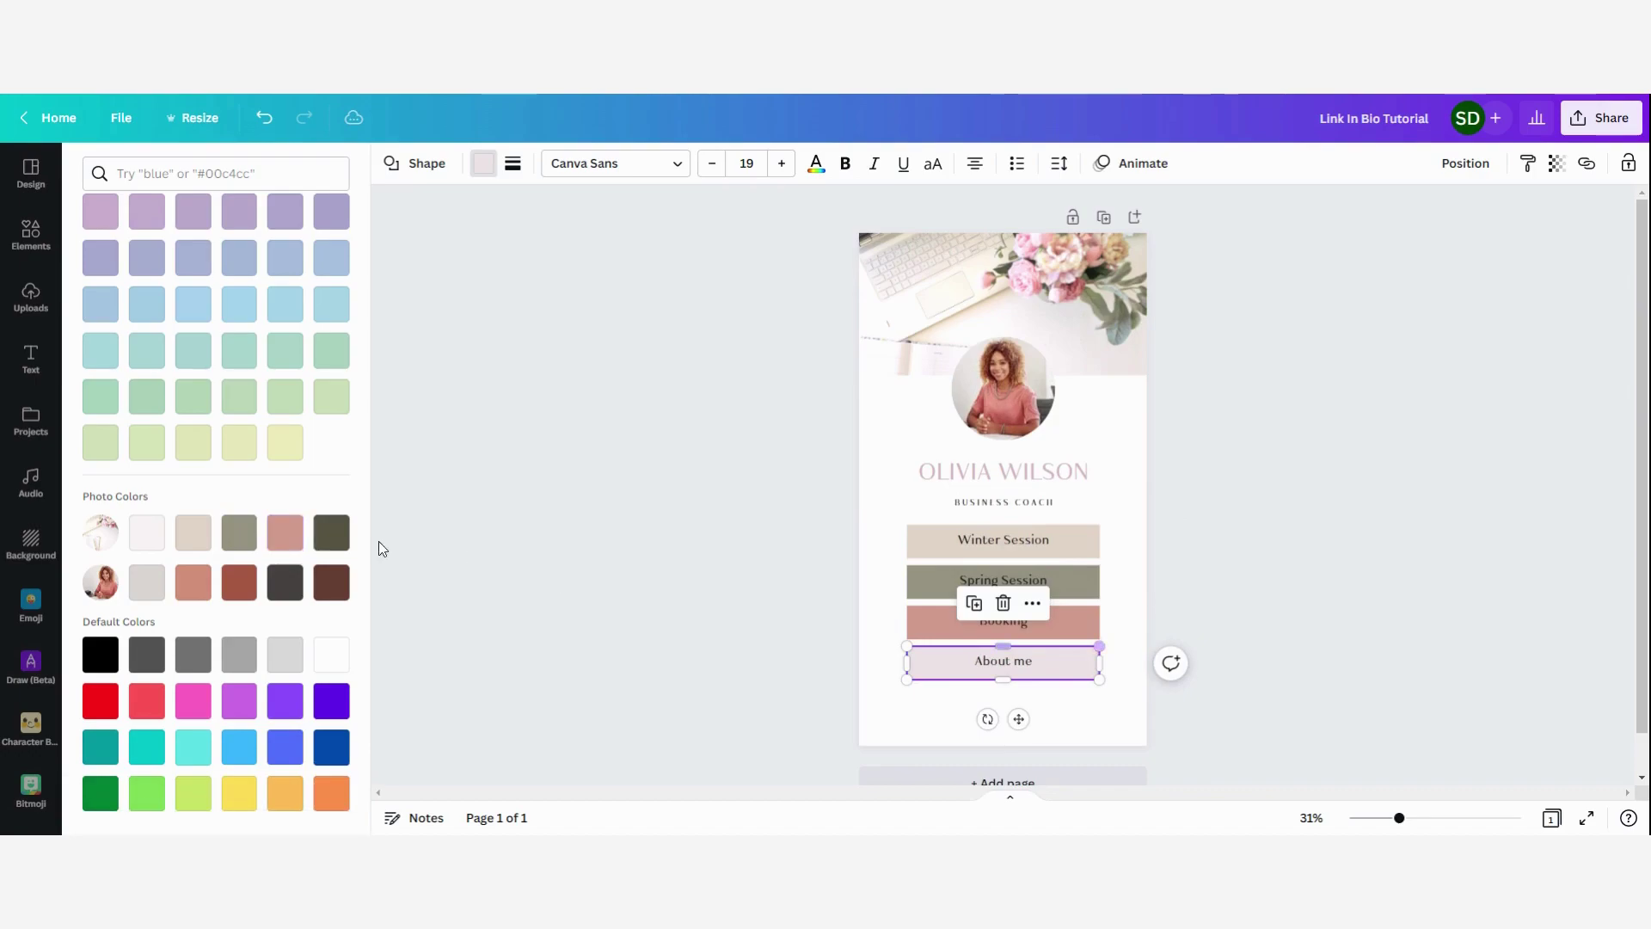
left_click(325, 537)
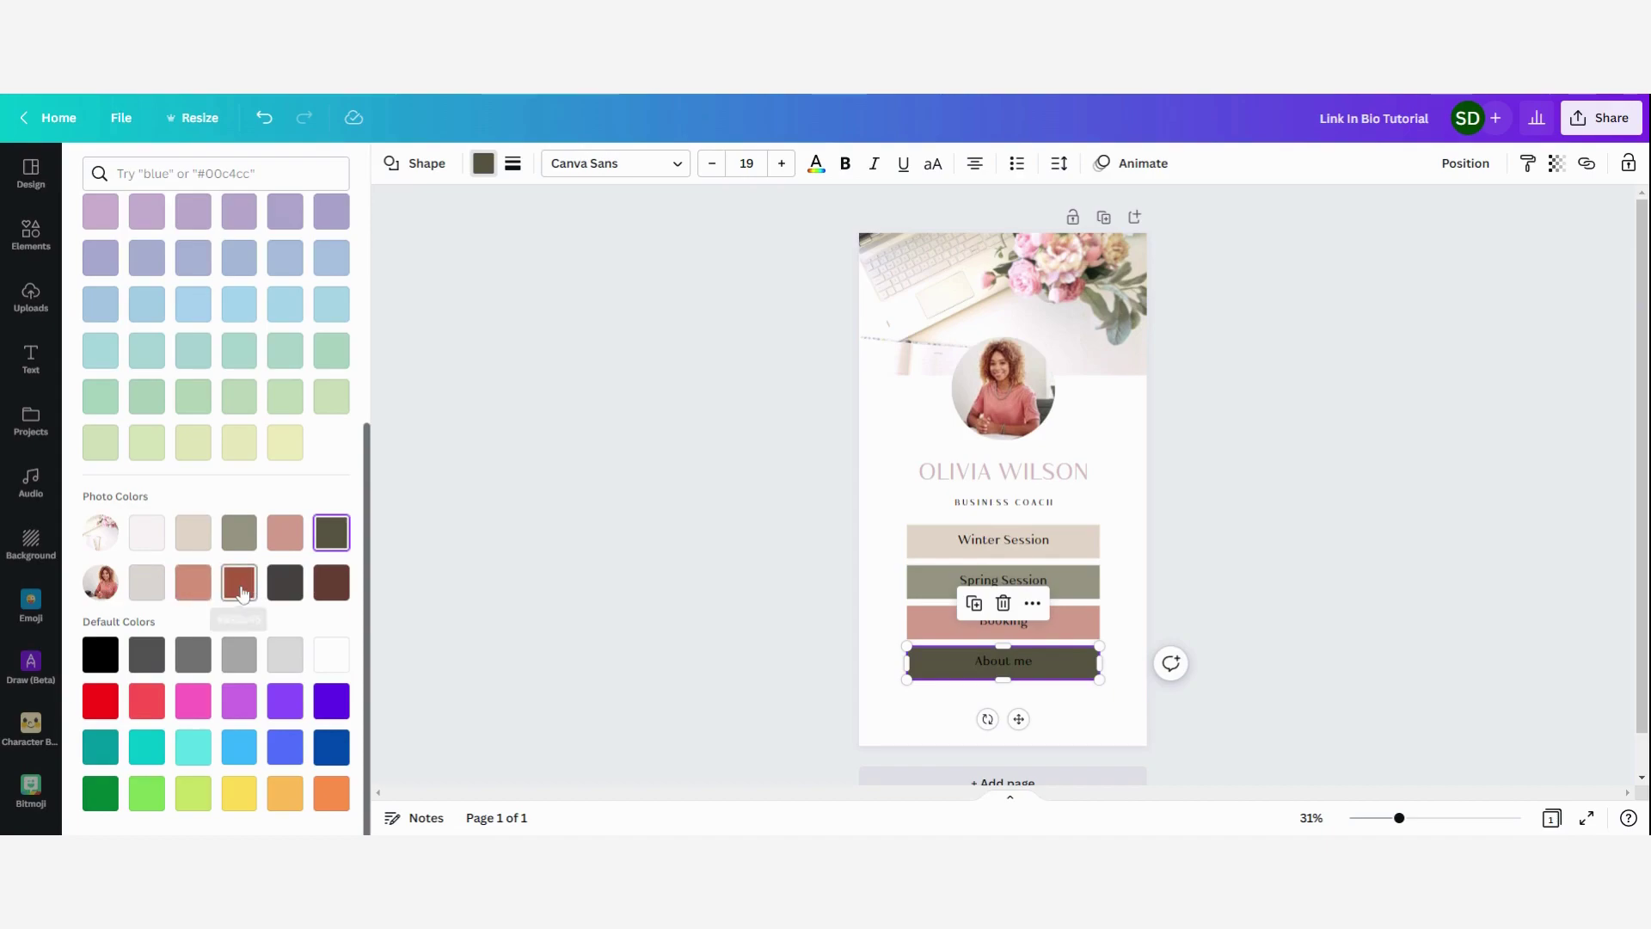
left_click(236, 590)
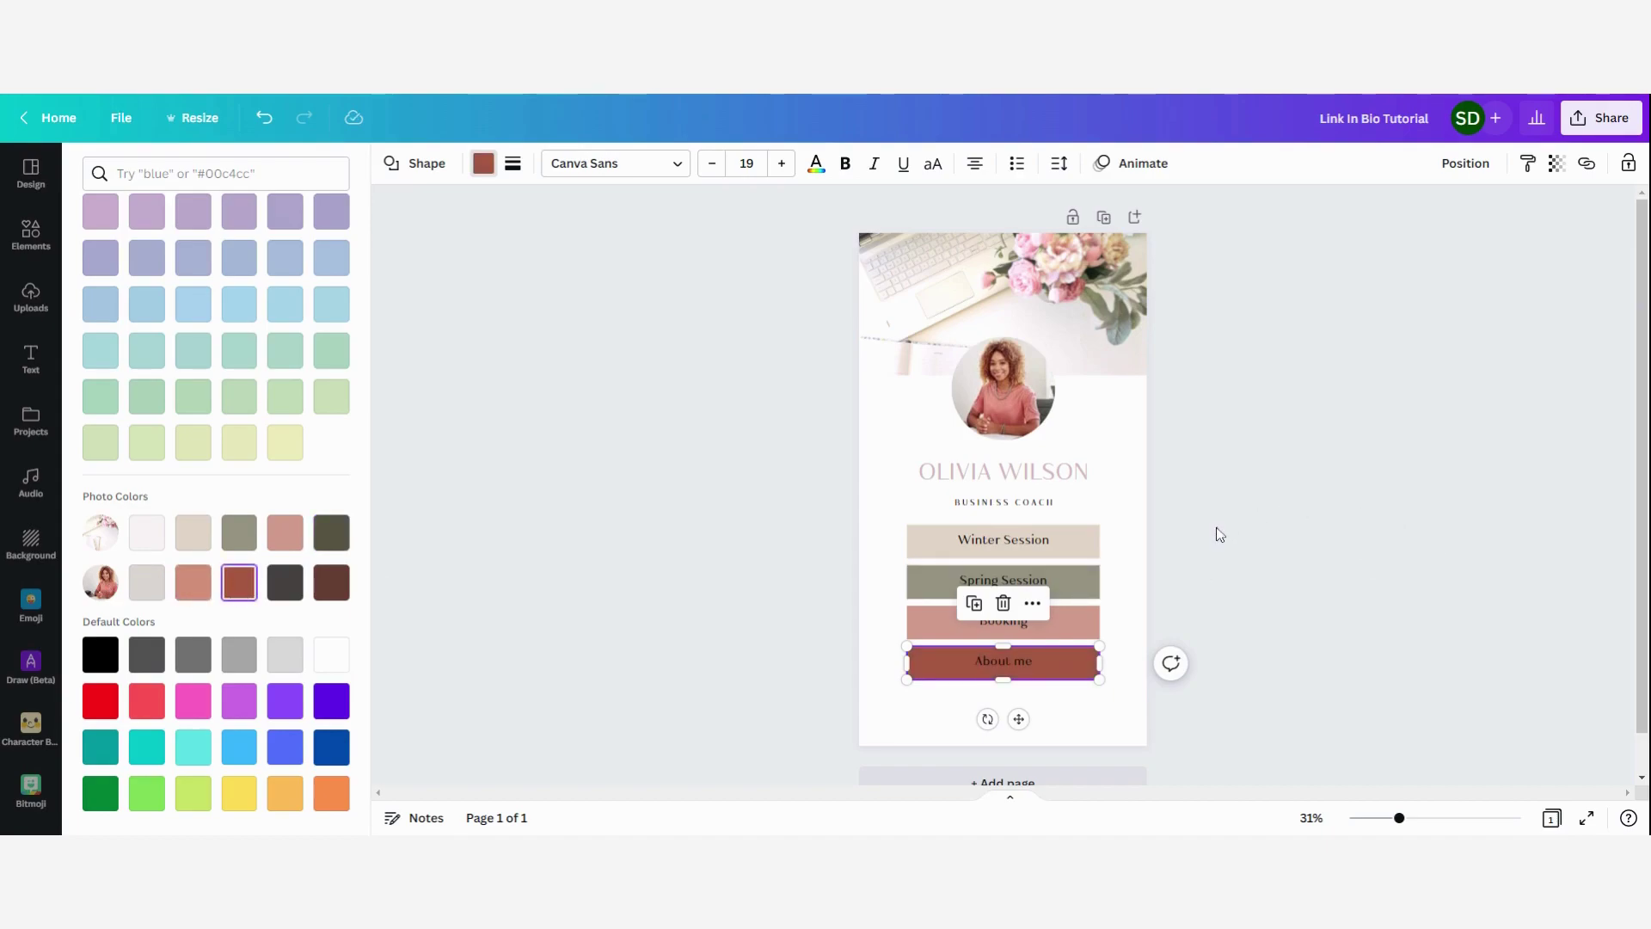
left_click(1191, 559)
scroll(1210, 567, "down", 1)
scroll(1204, 558, "up", 1)
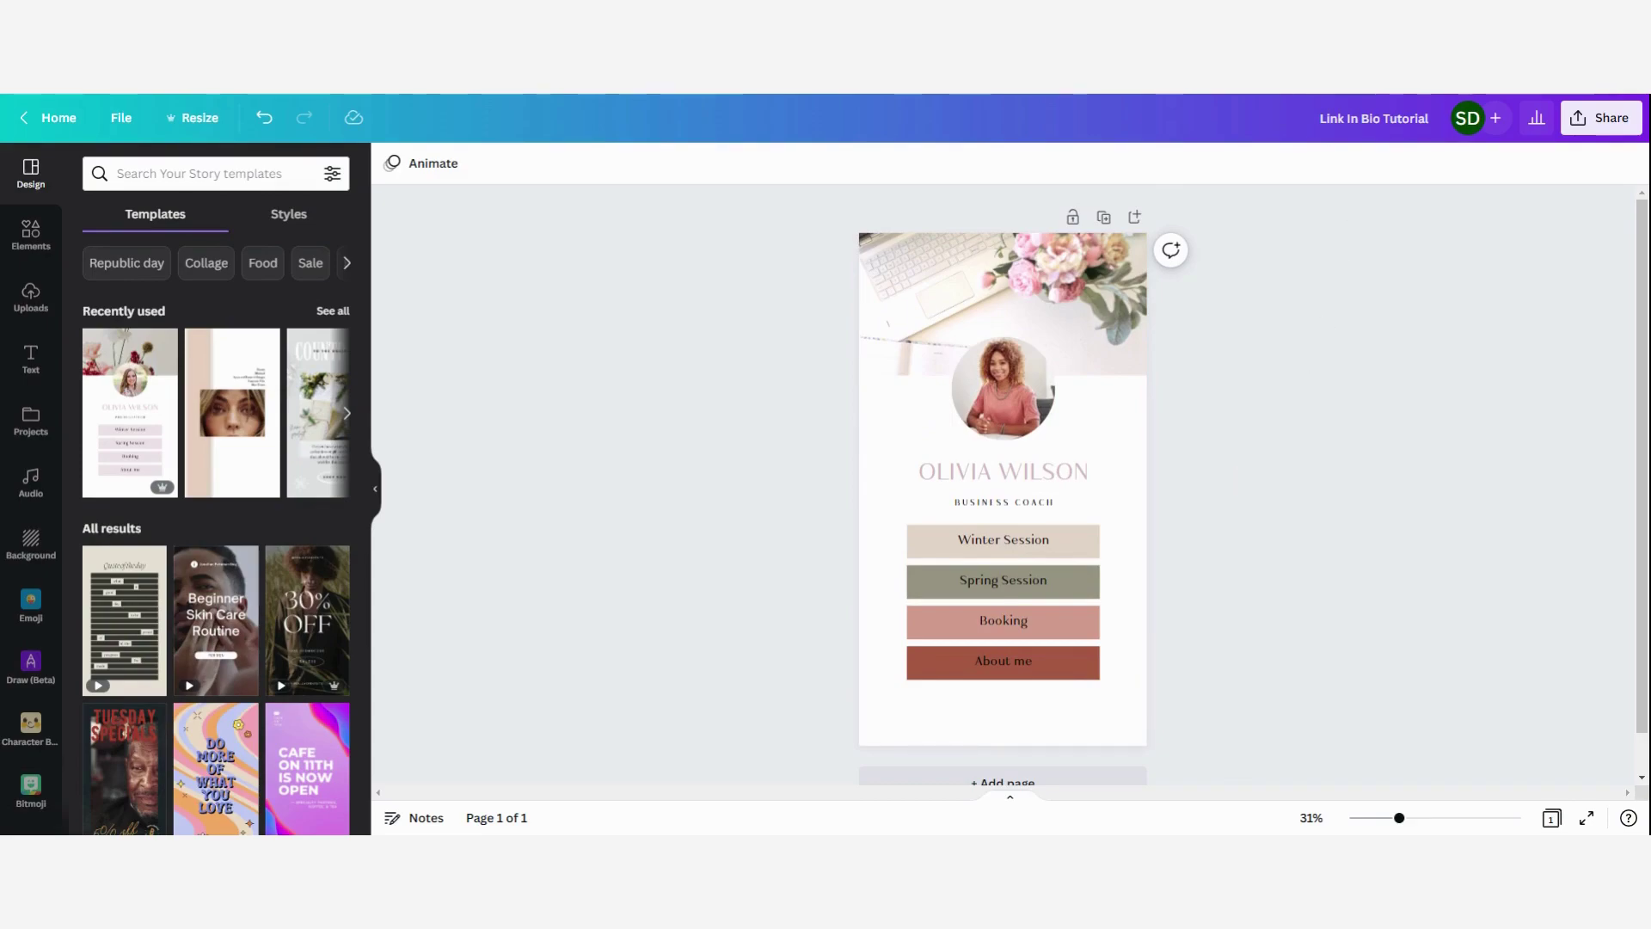
key("ctrl+z")
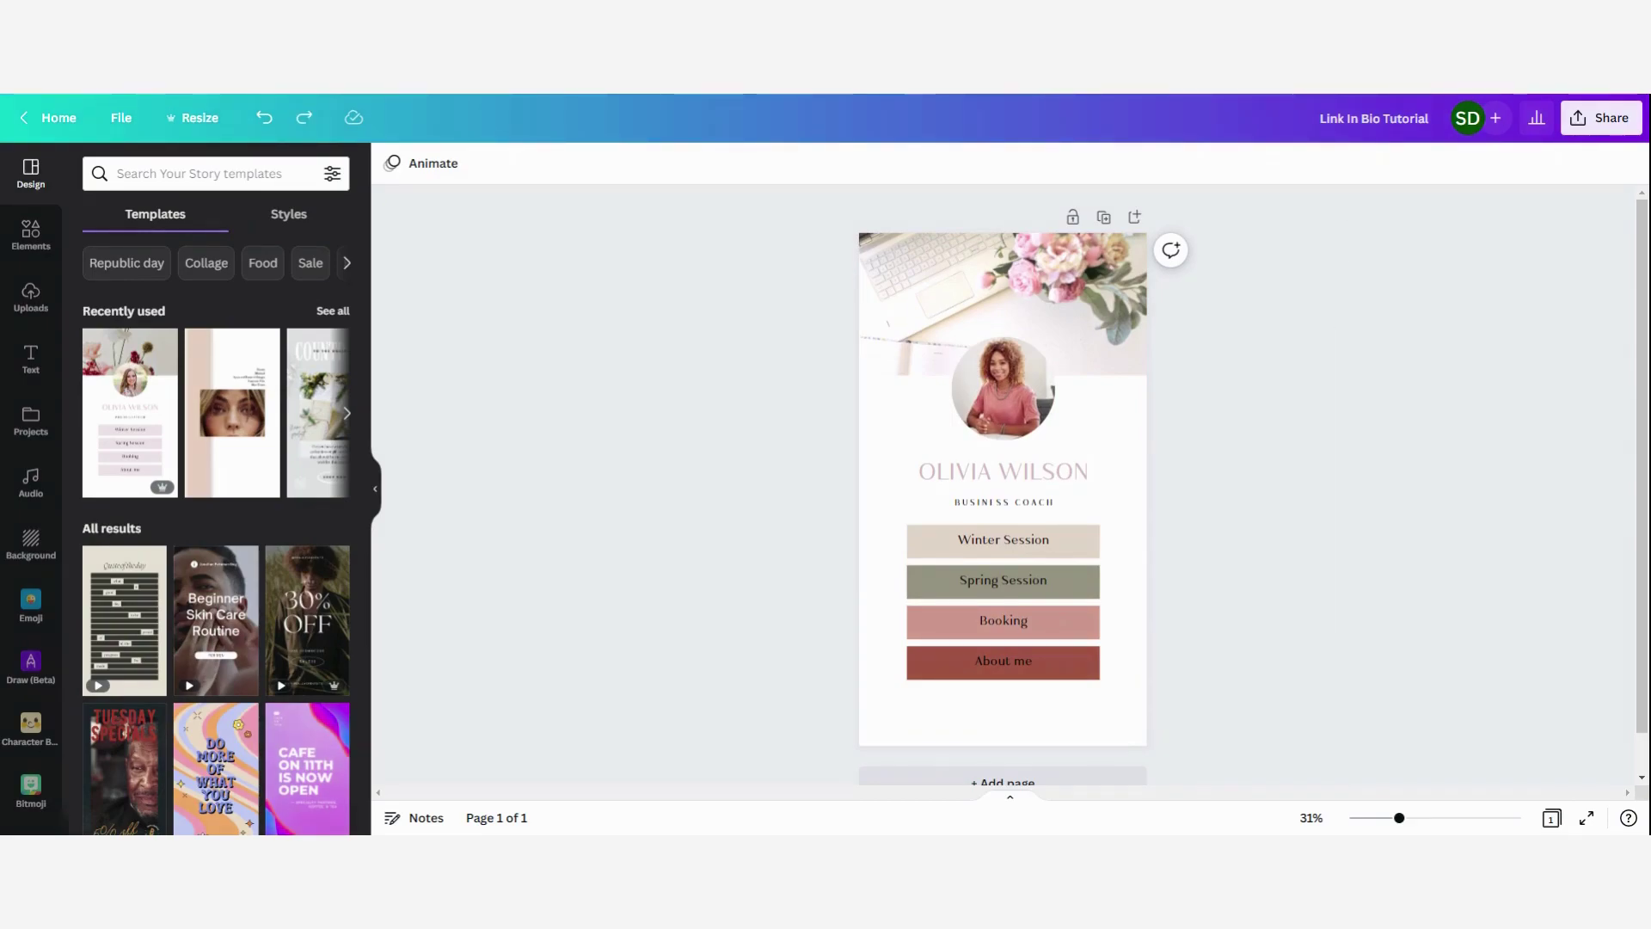
Replace the "Winter Session" label on the beige button with "Check my online courses!"
left_click(1038, 550)
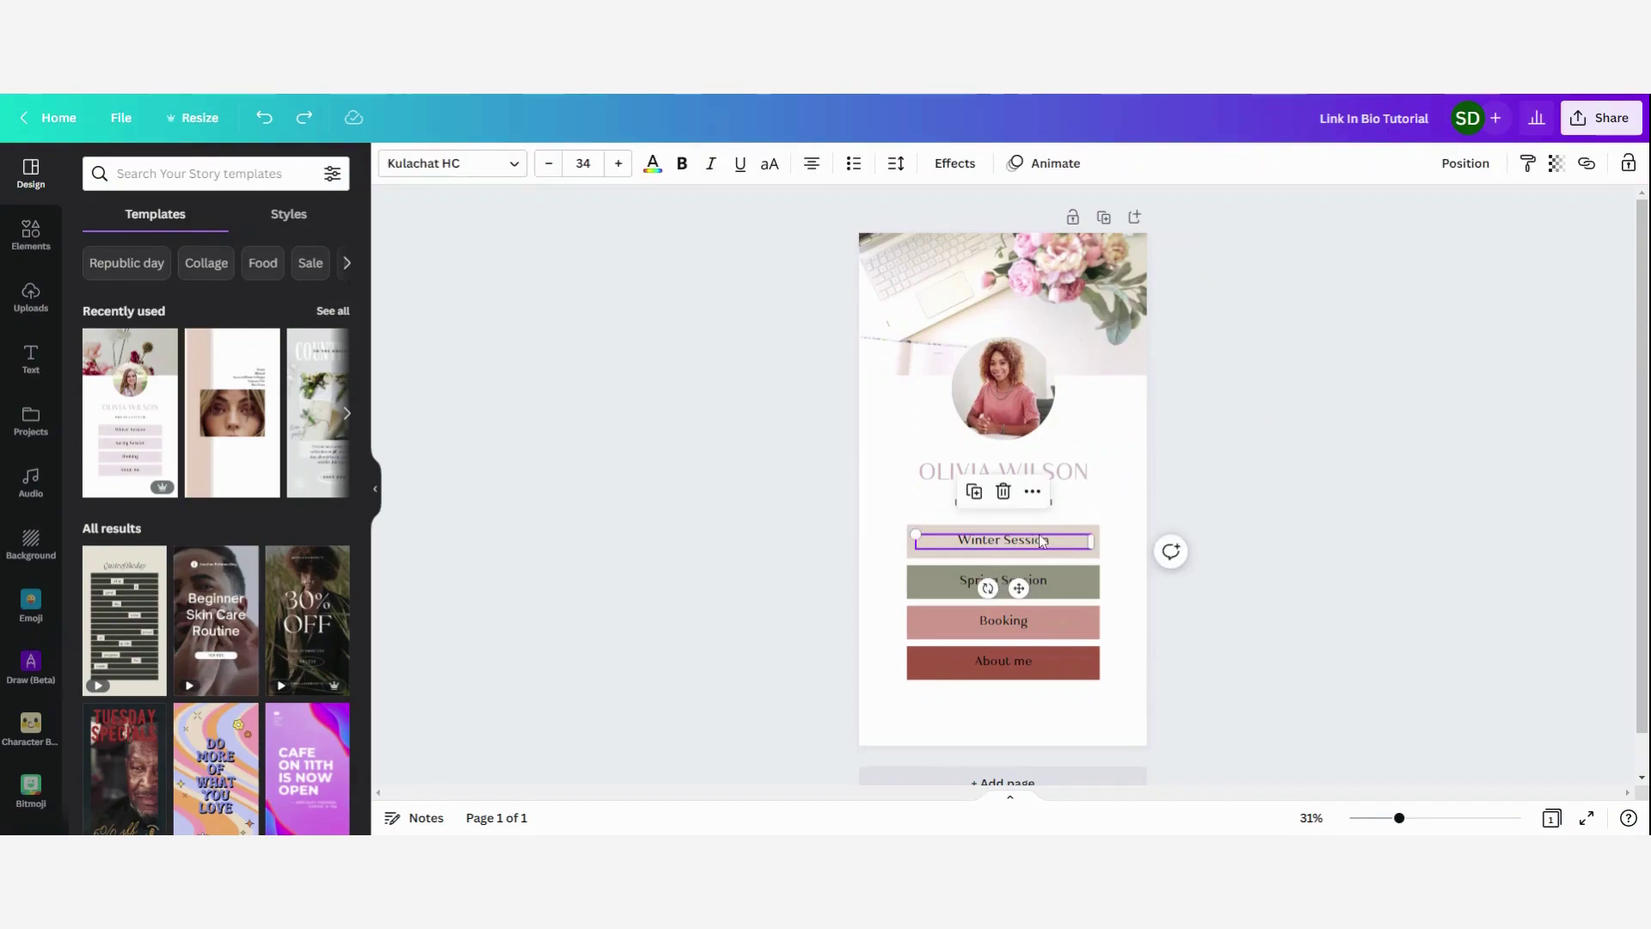
left_click(1040, 581)
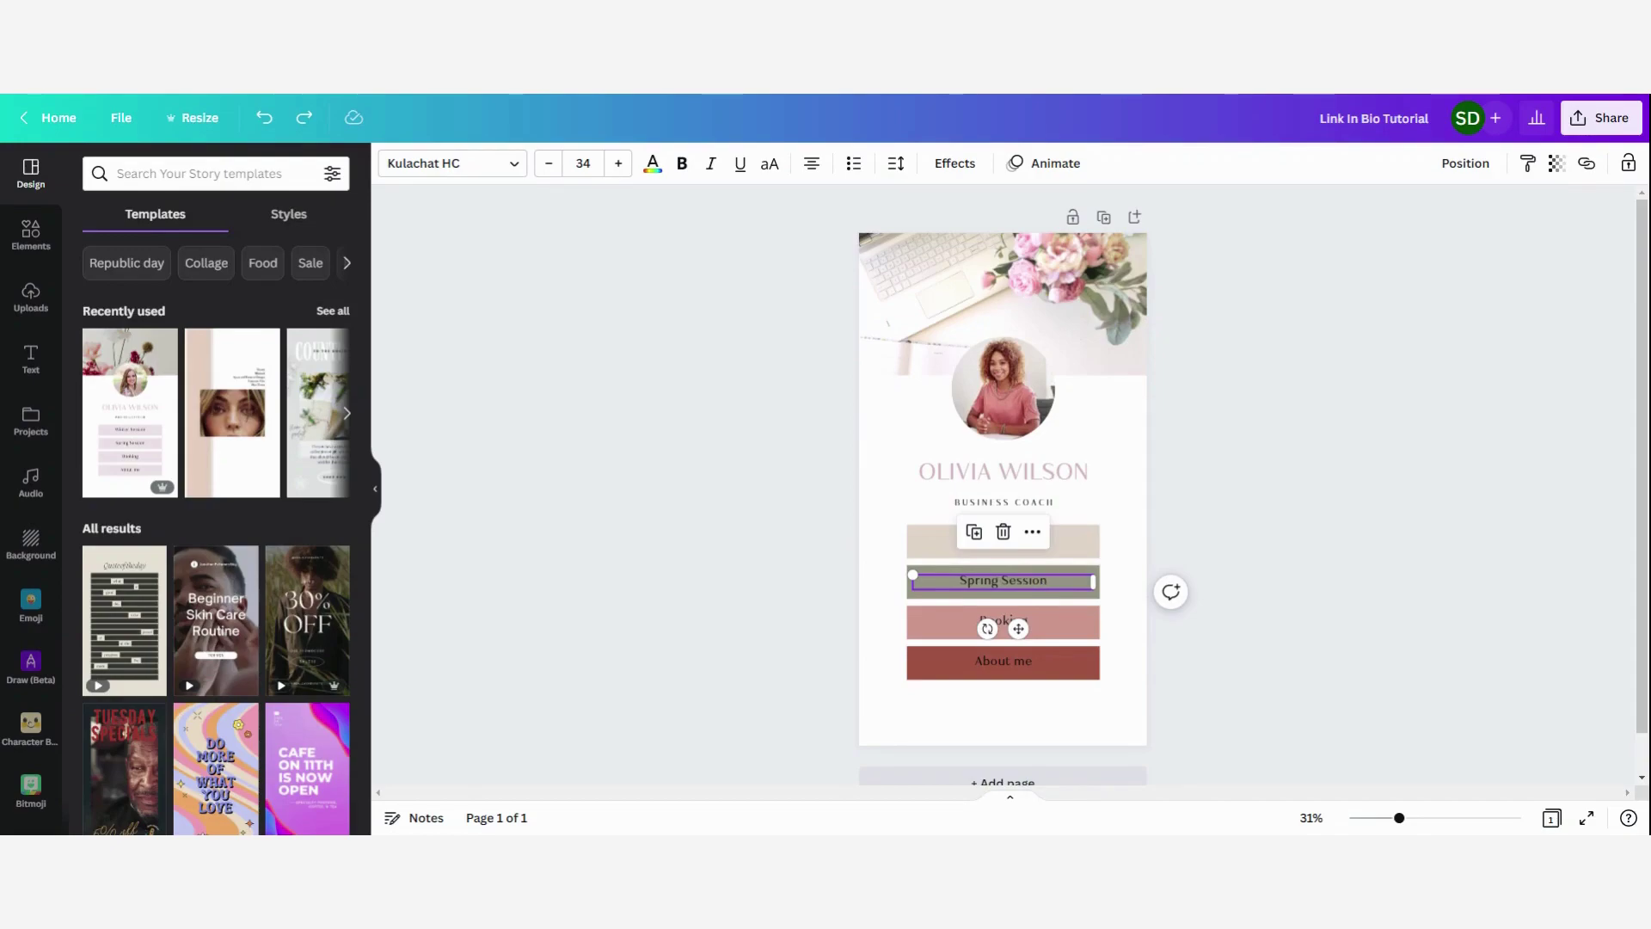
left_click(944, 543)
double_click(944, 543)
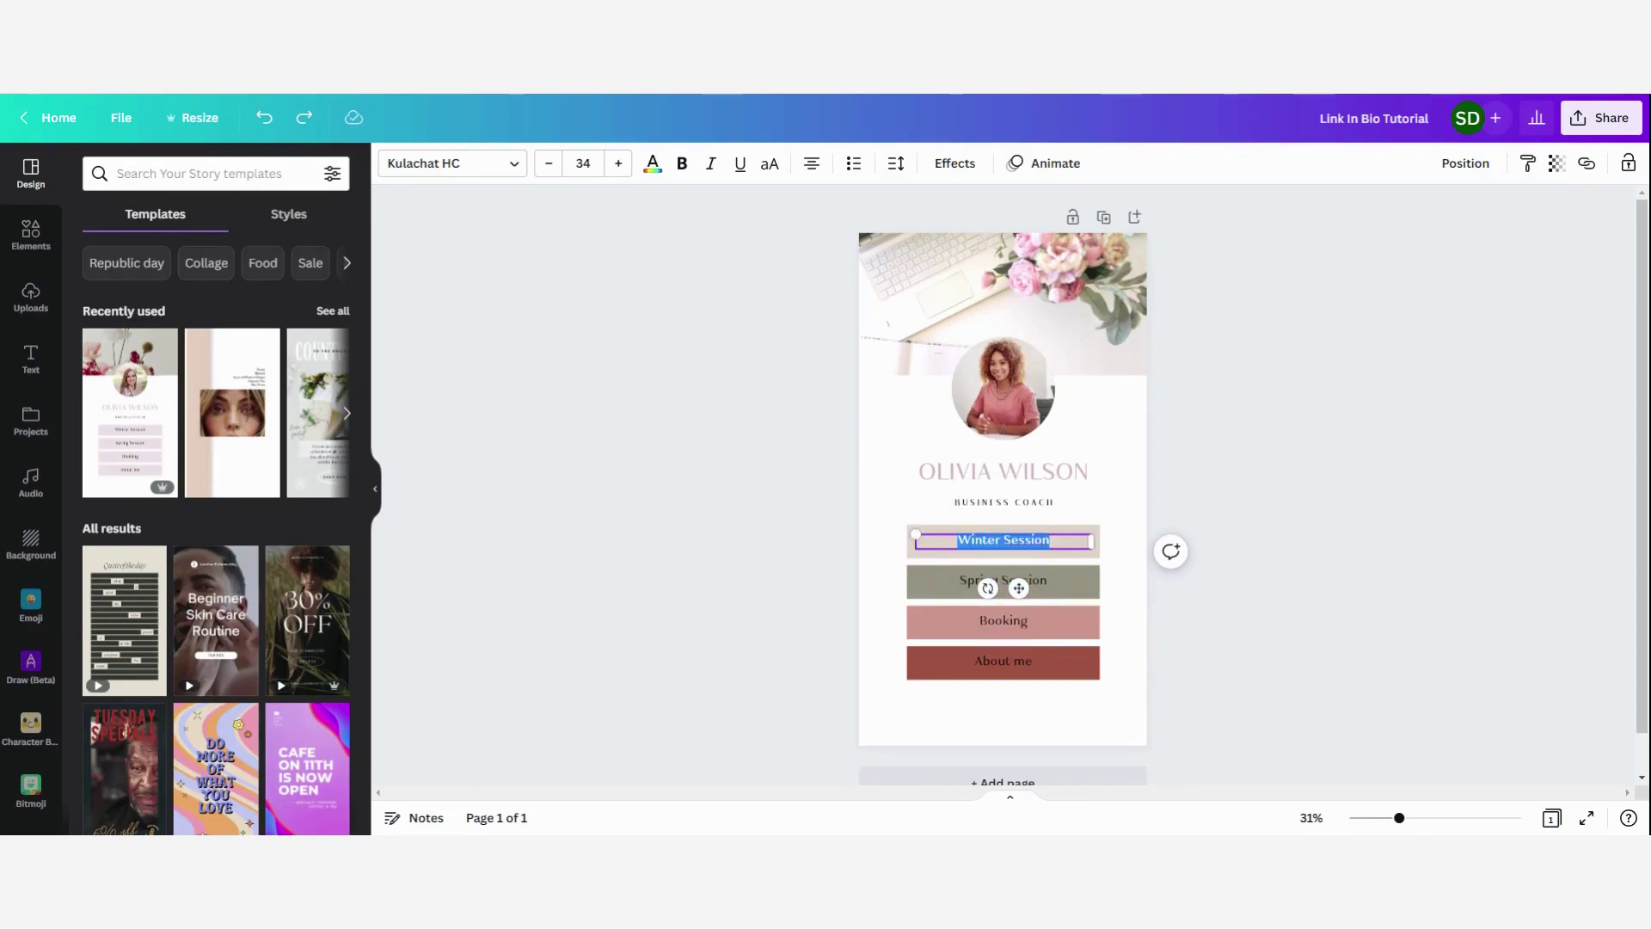
type("Che")
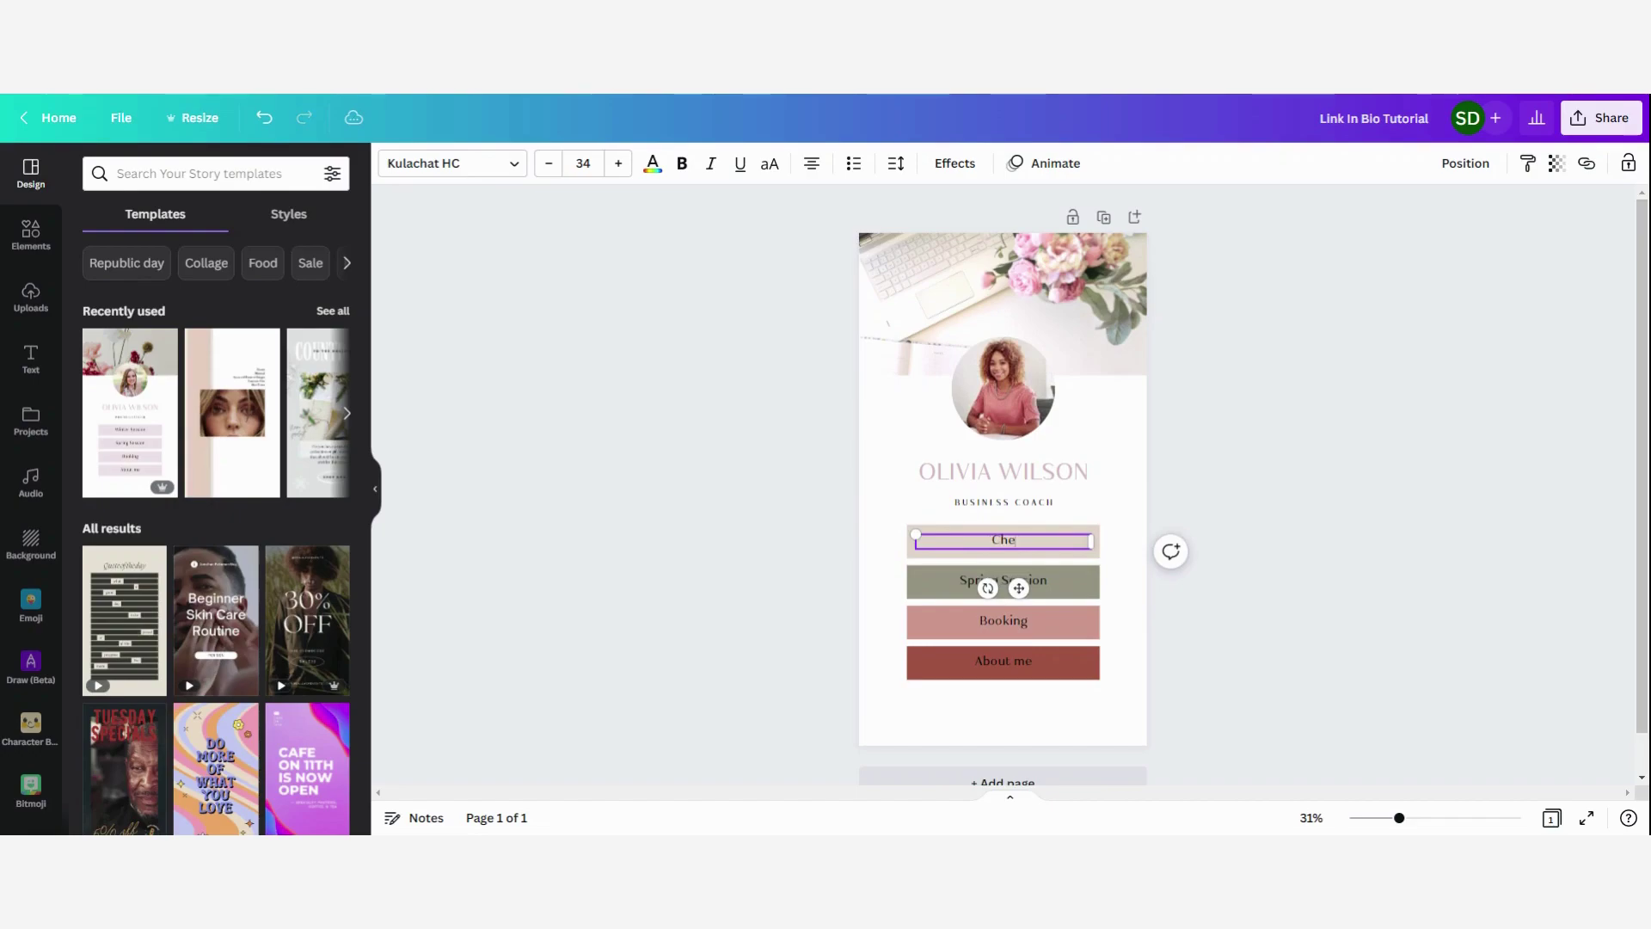
type("ck my online courses!")
left_click(1188, 478)
Replace the "Spring Session" label on the green button with "Join my Facebook Community"
double_click(1027, 579)
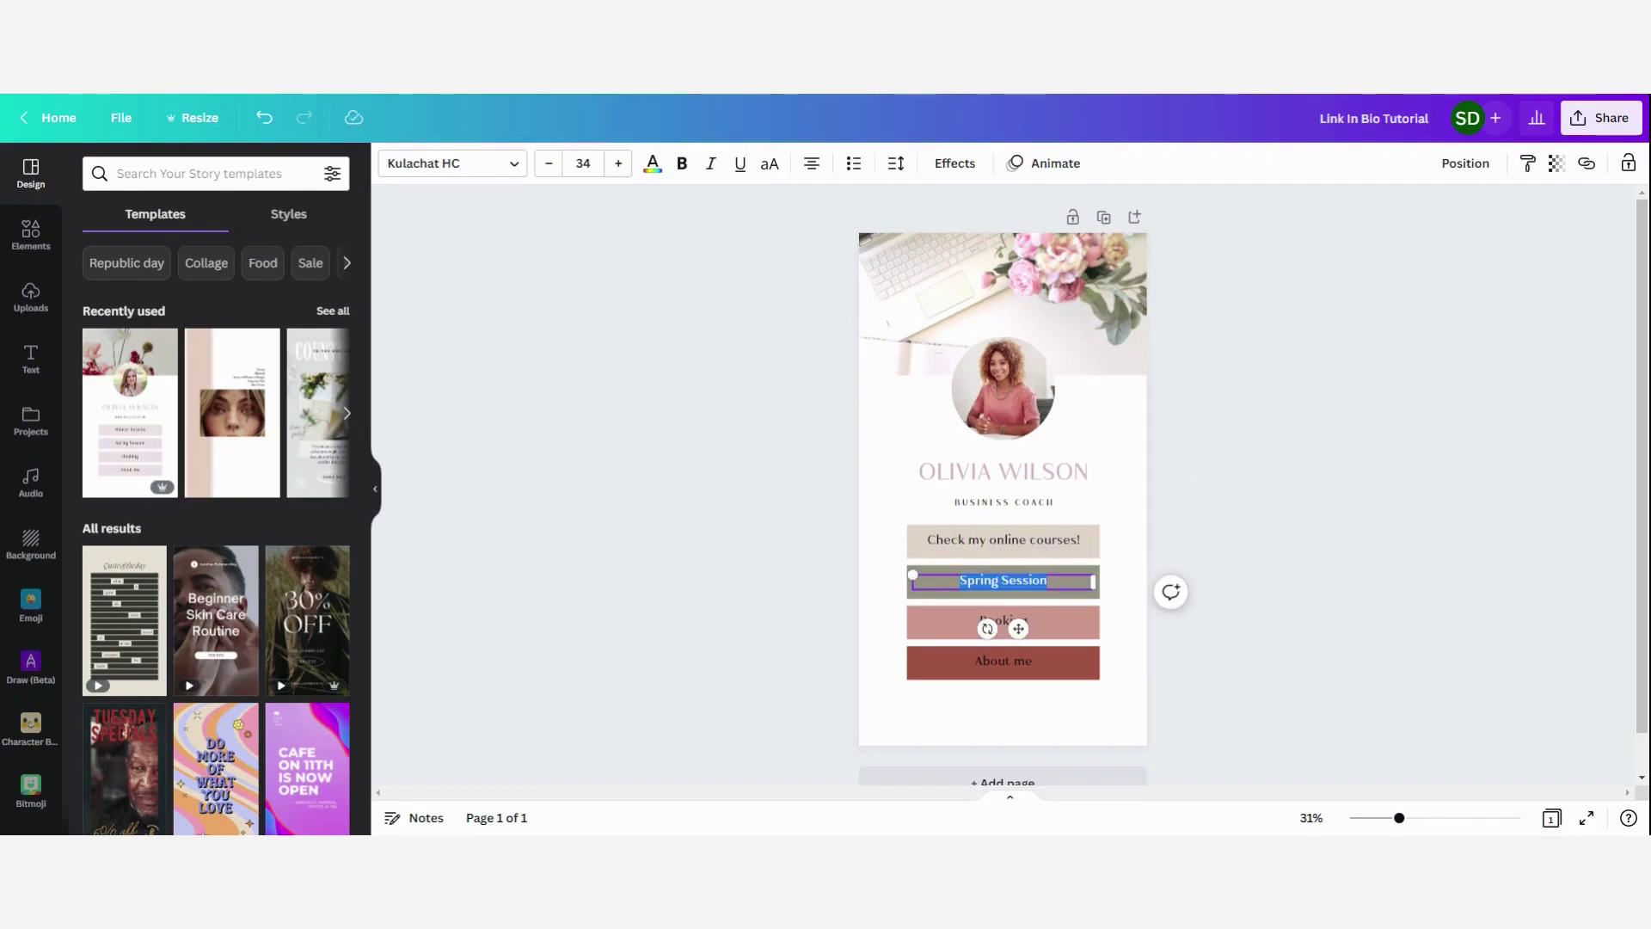
key("BackSpace")
type("Join my Fac")
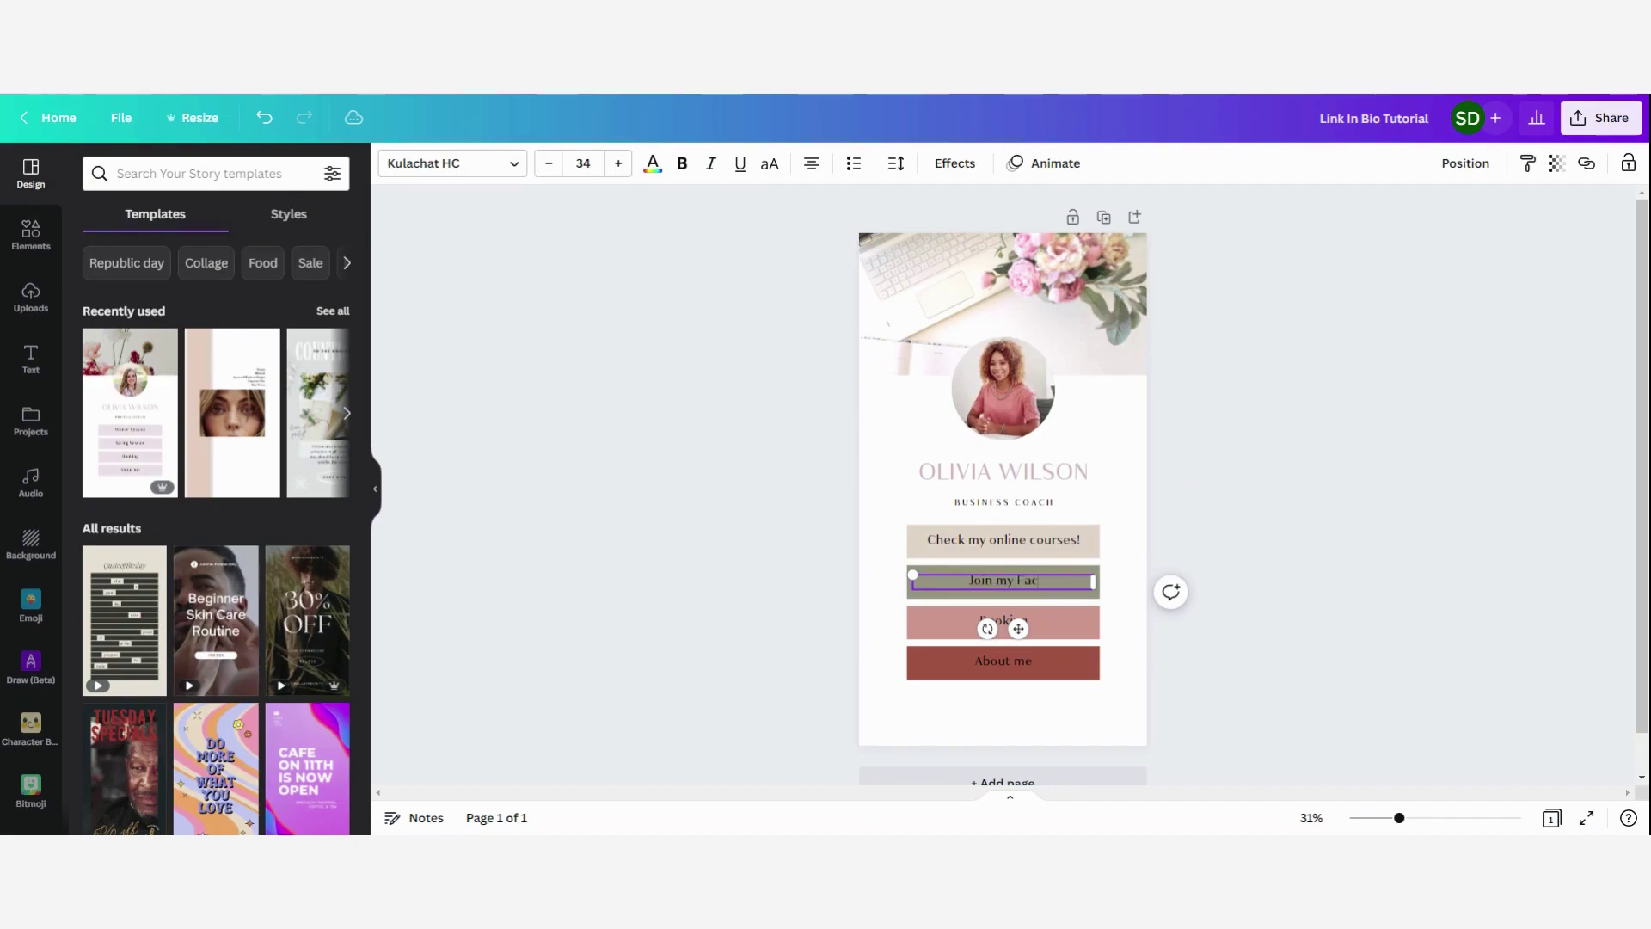
type("ebook Community")
left_click(1278, 545)
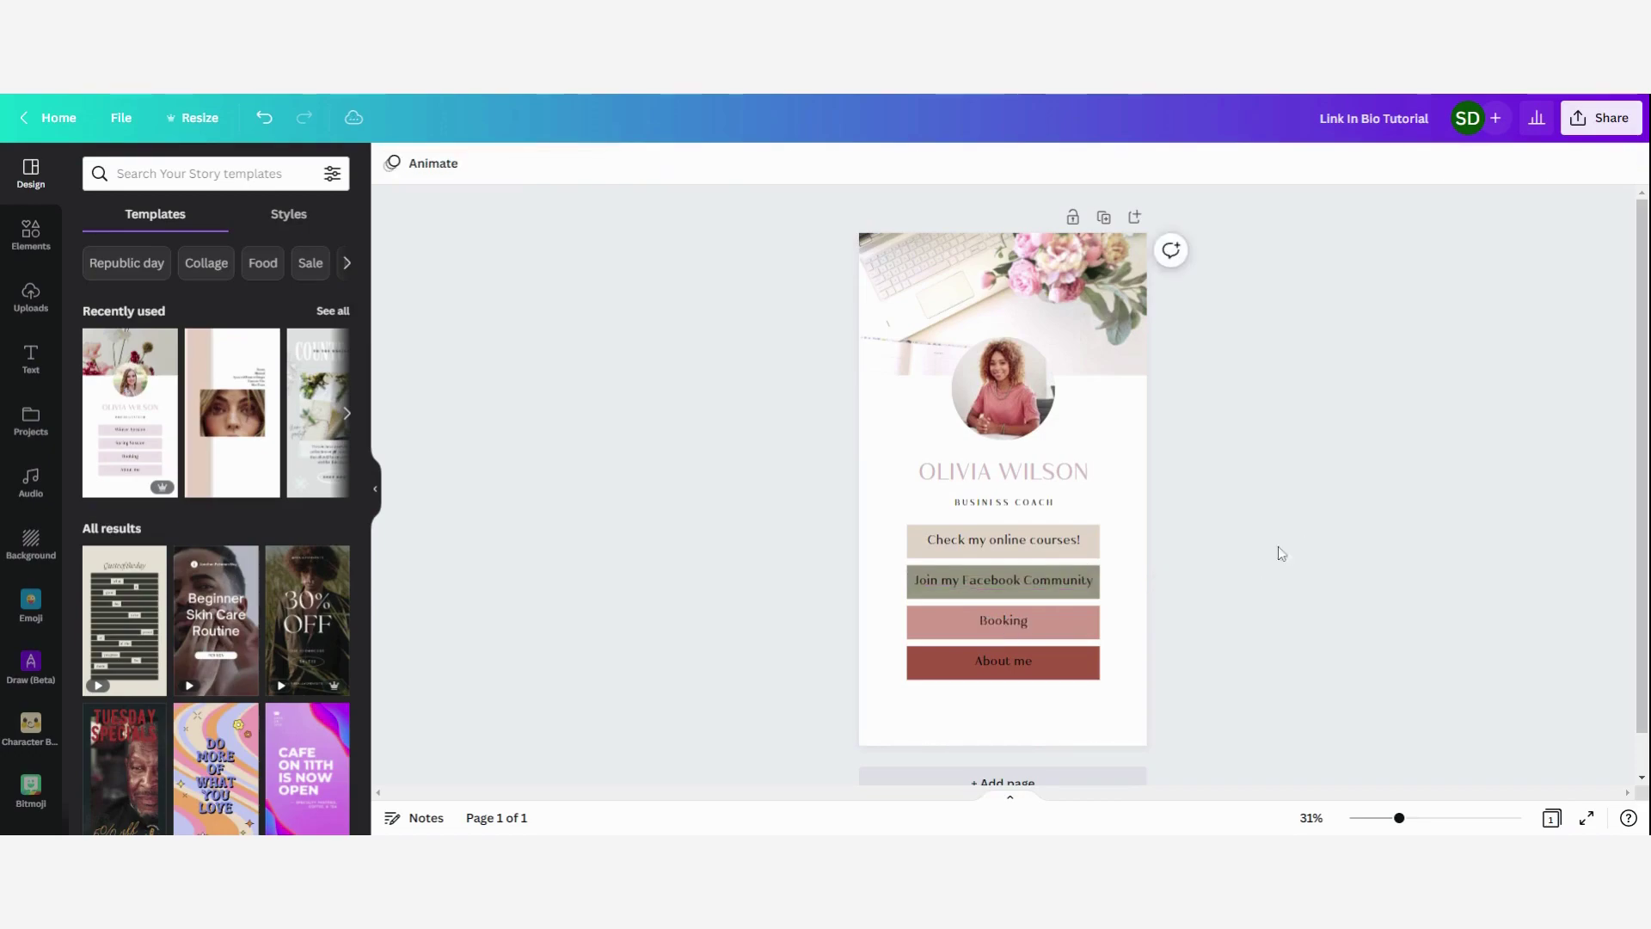
Replace the "Booking" label on the pink button with "Website"
left_click(1015, 622)
left_click(1015, 622)
type("Website")
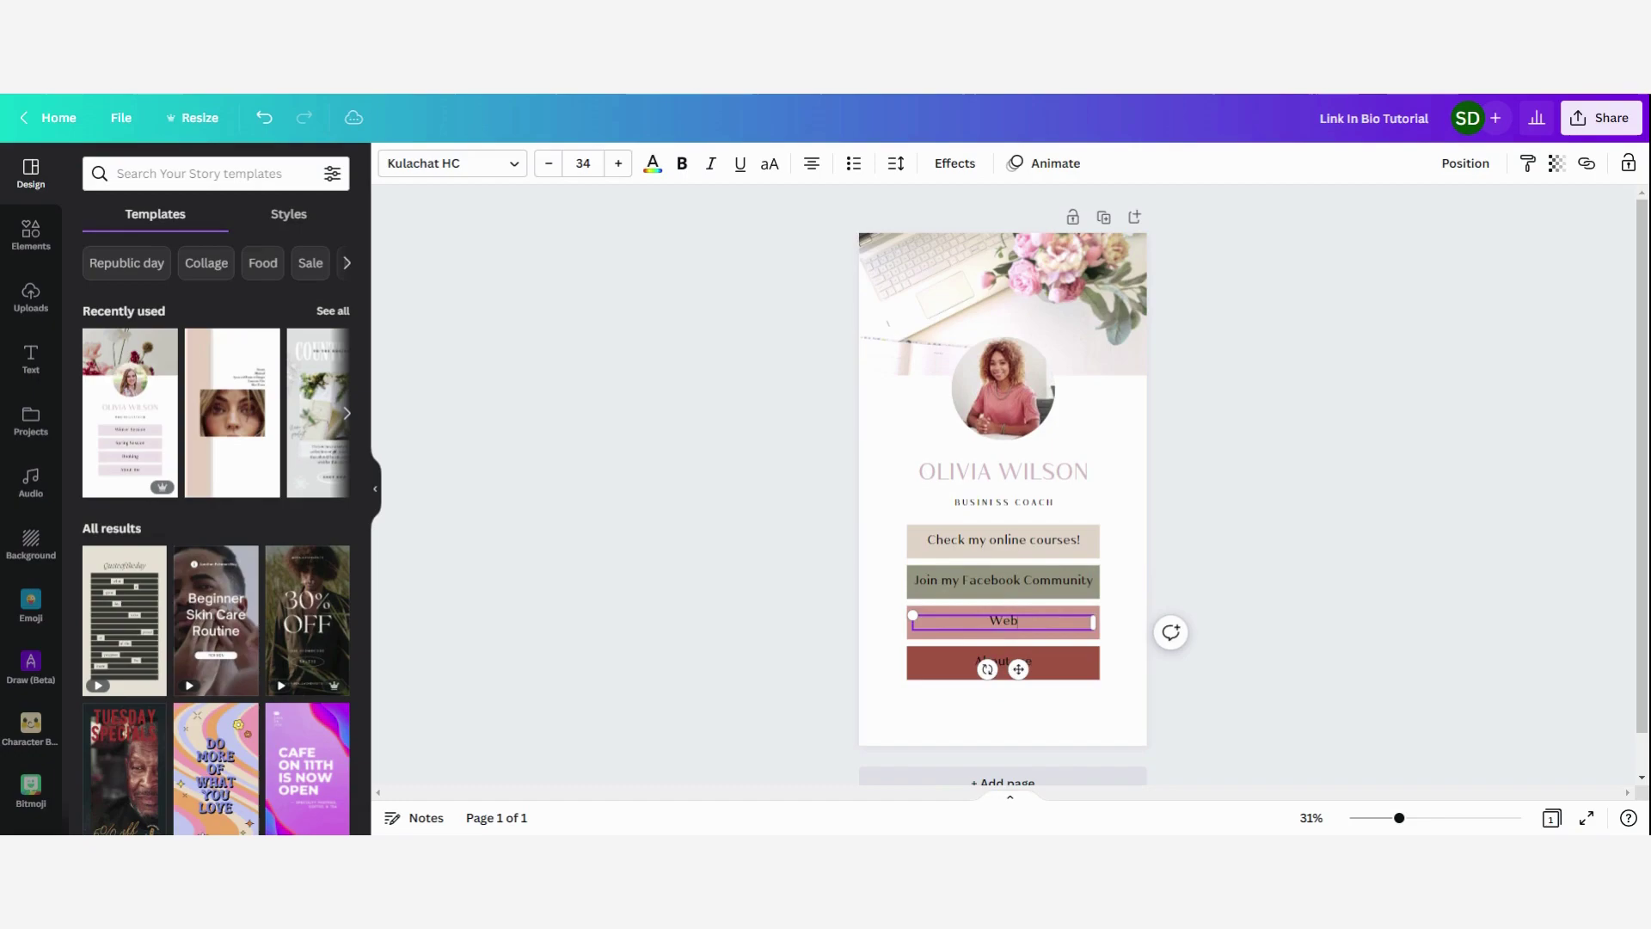
left_click(1254, 563)
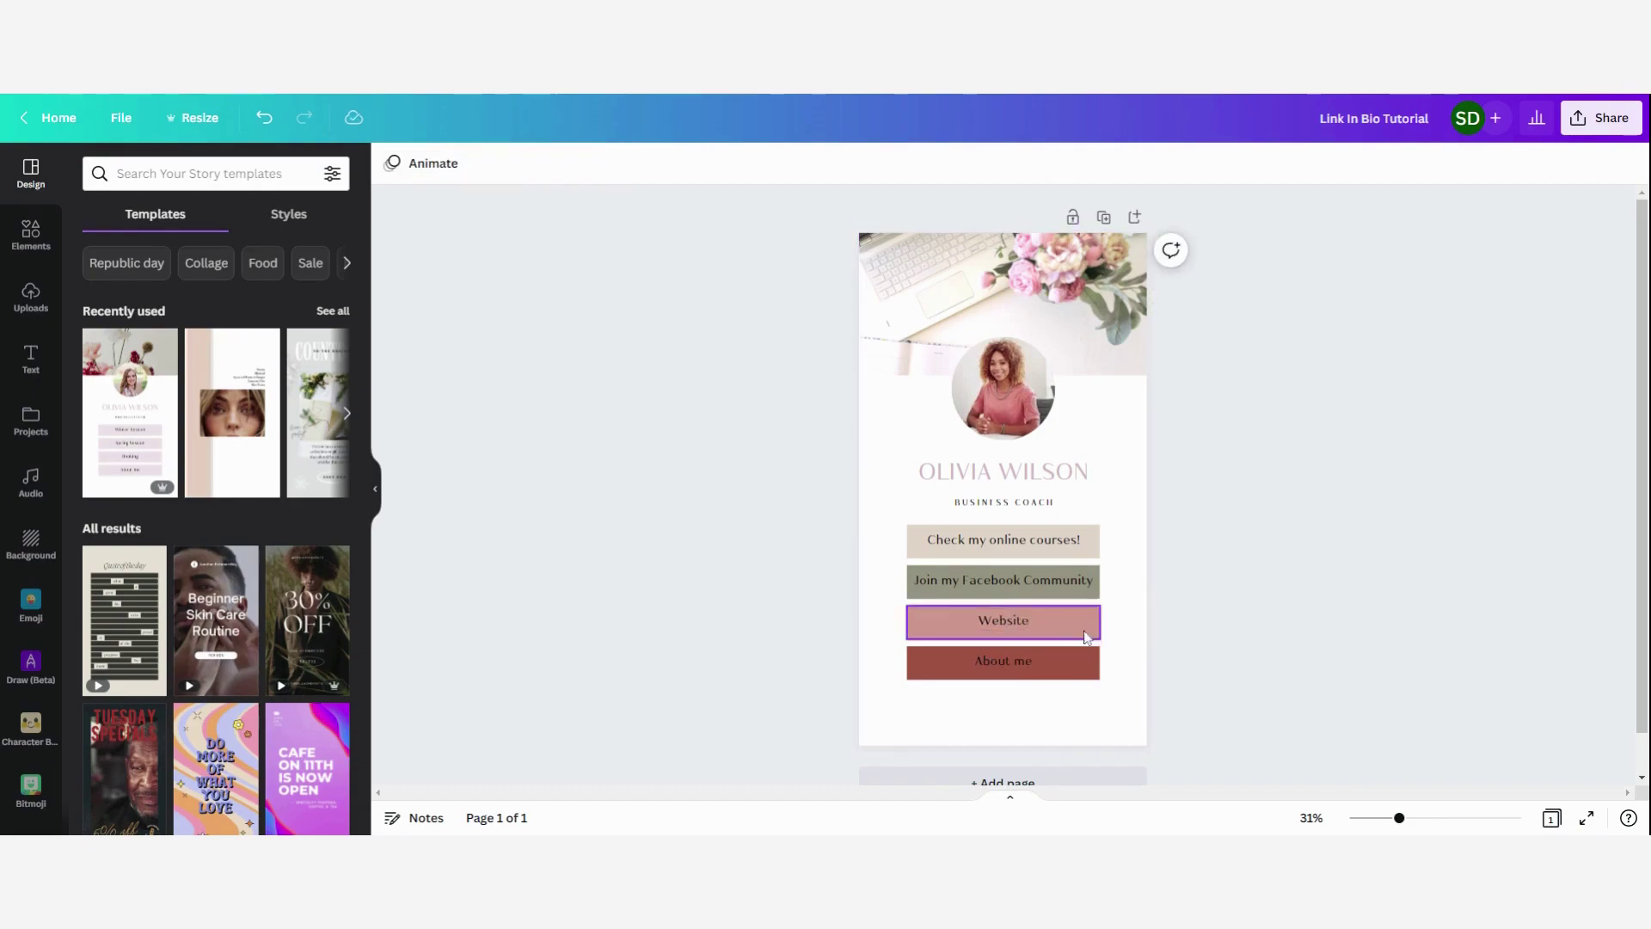
left_click(1017, 661)
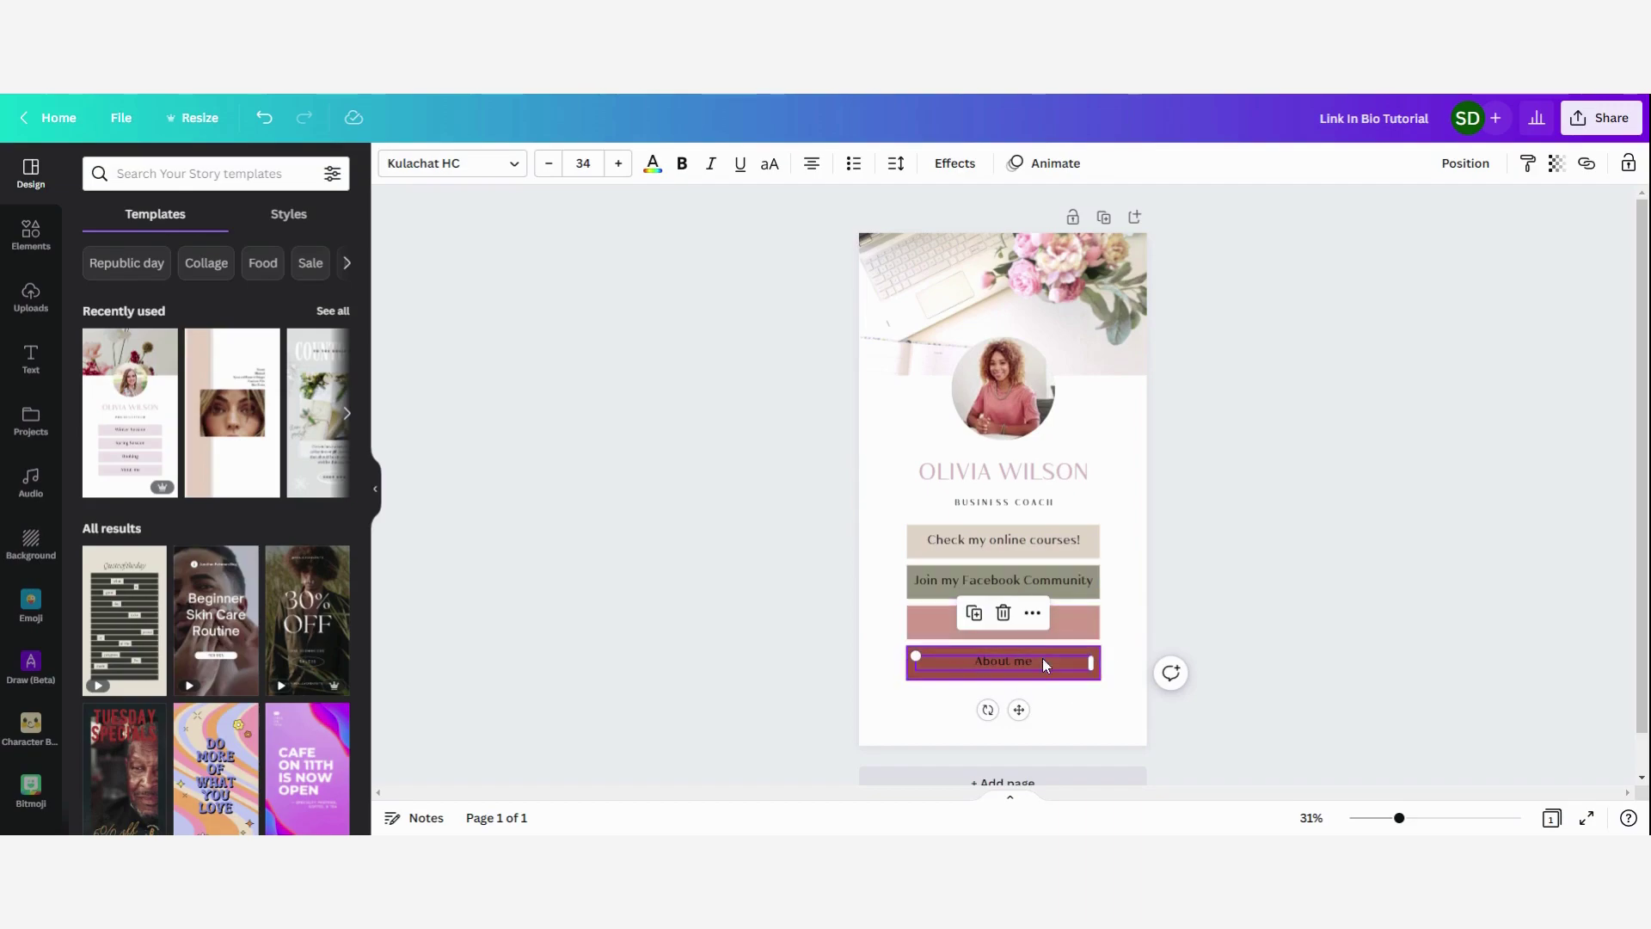
left_click(1198, 550)
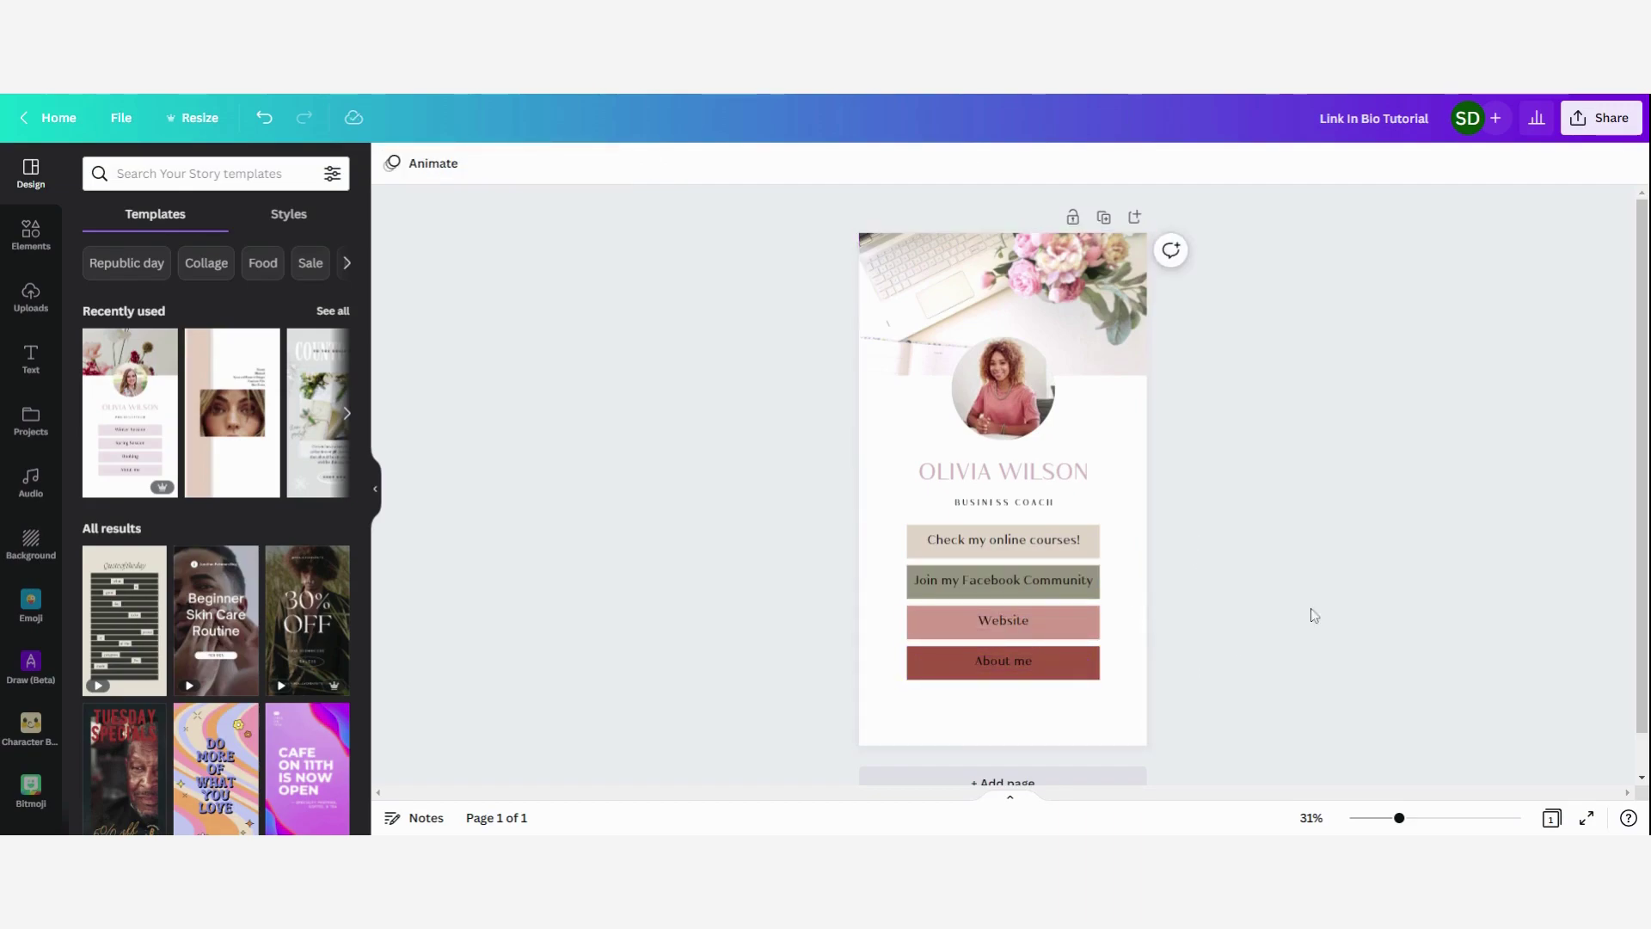
scroll(1289, 435, "down", 1)
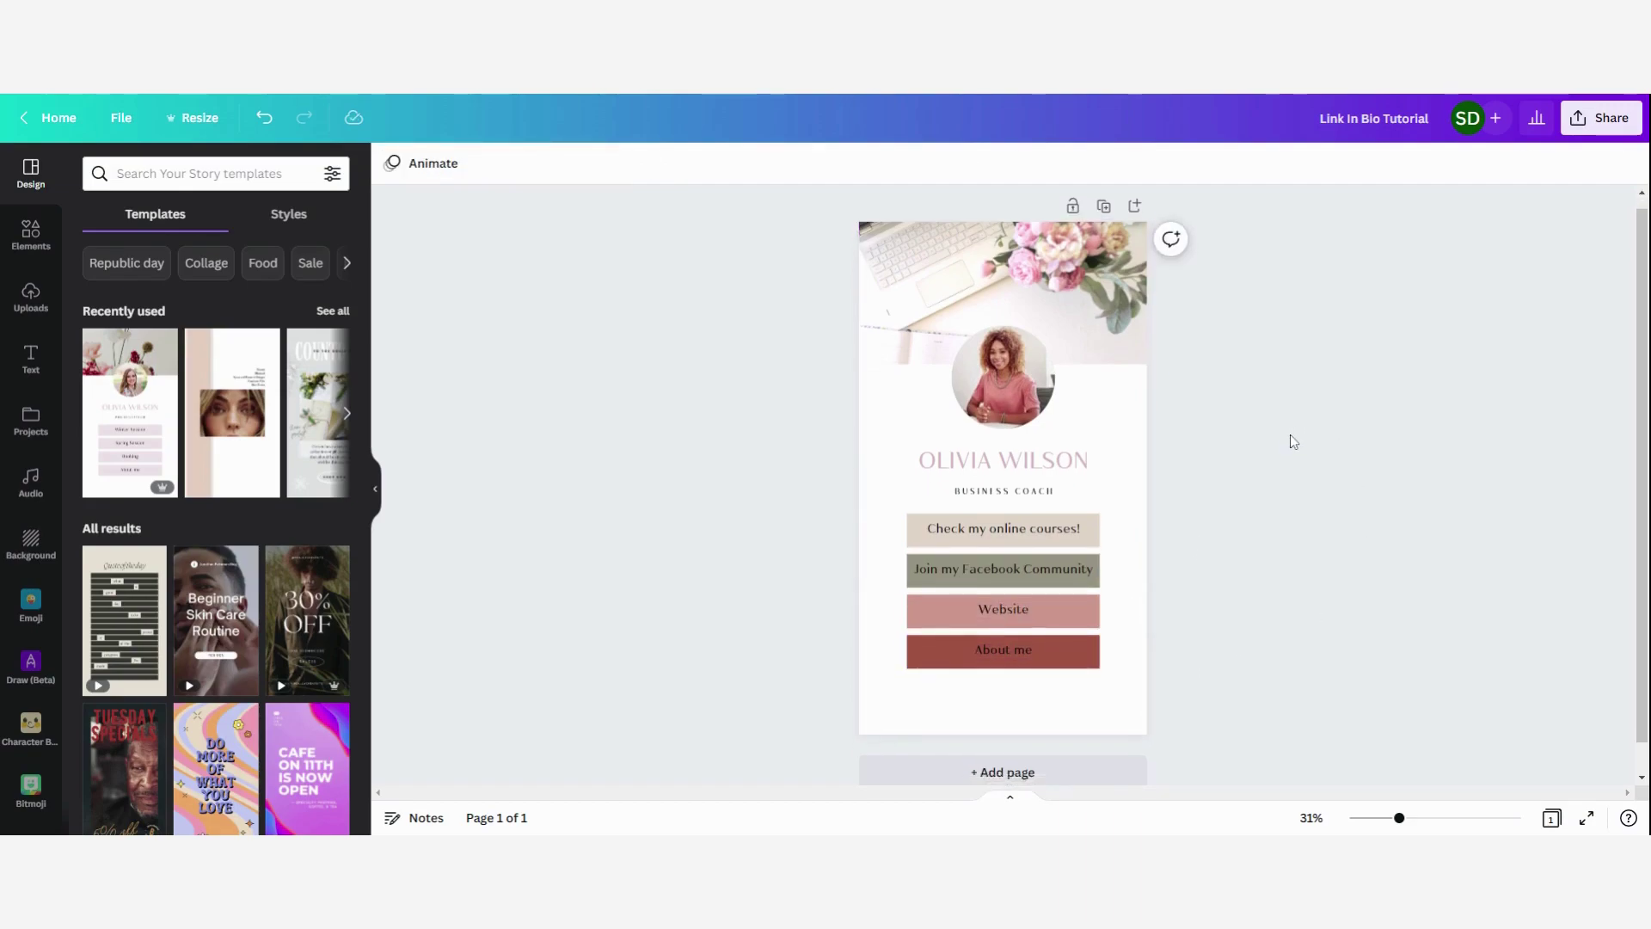
scroll(1289, 435, "up", 1)
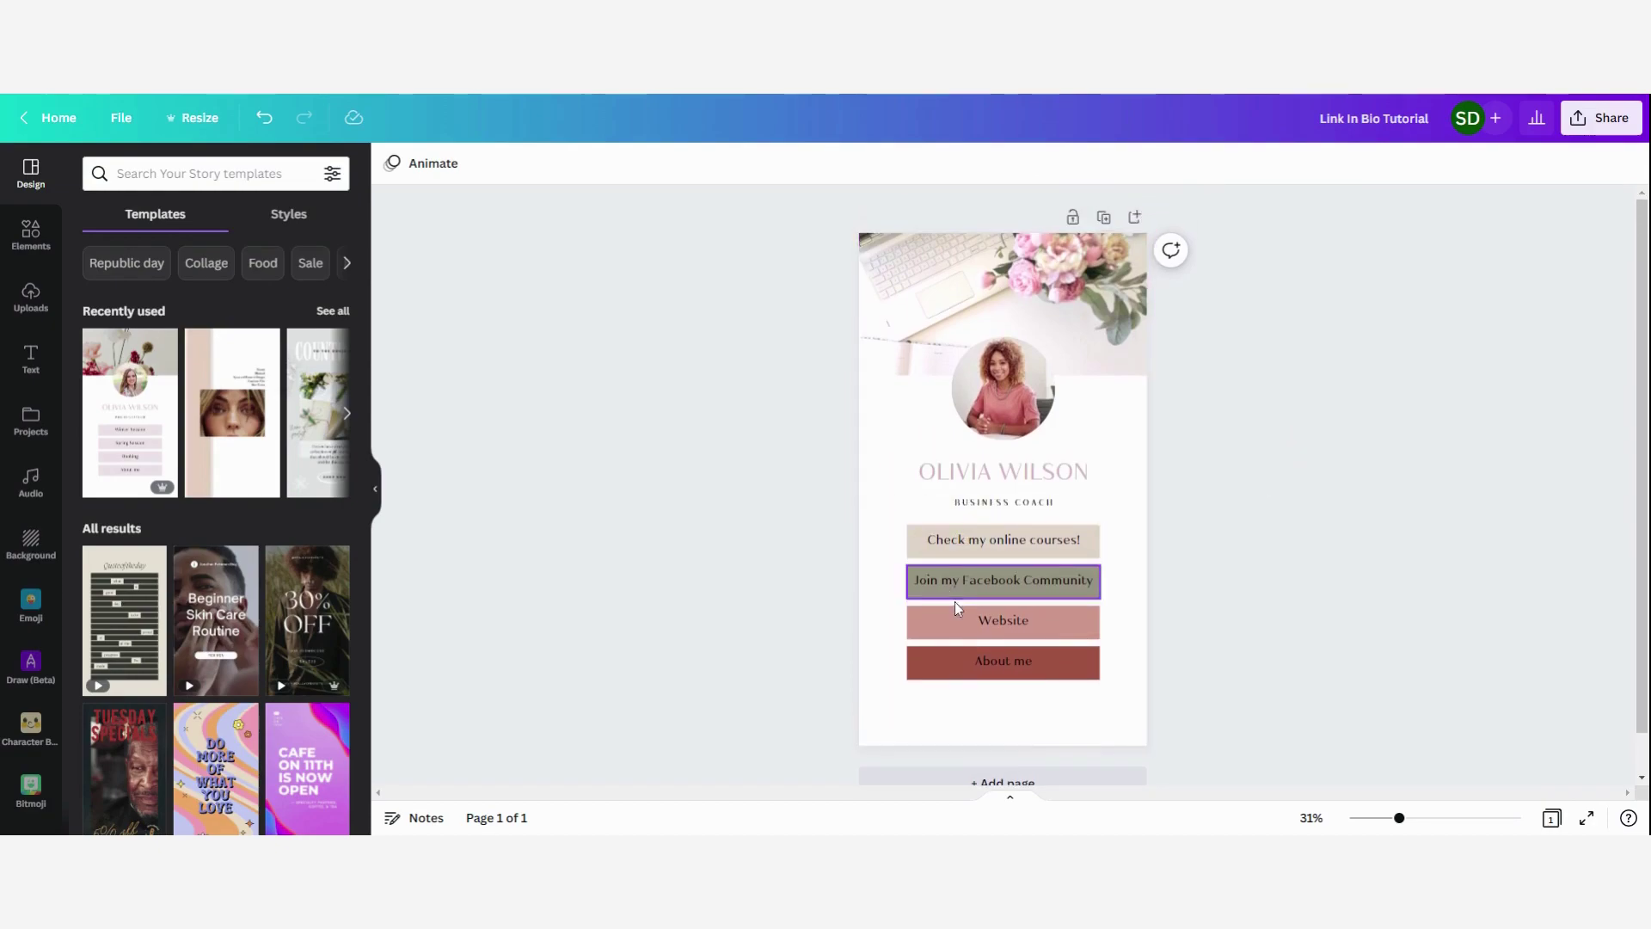
left_click(1033, 542)
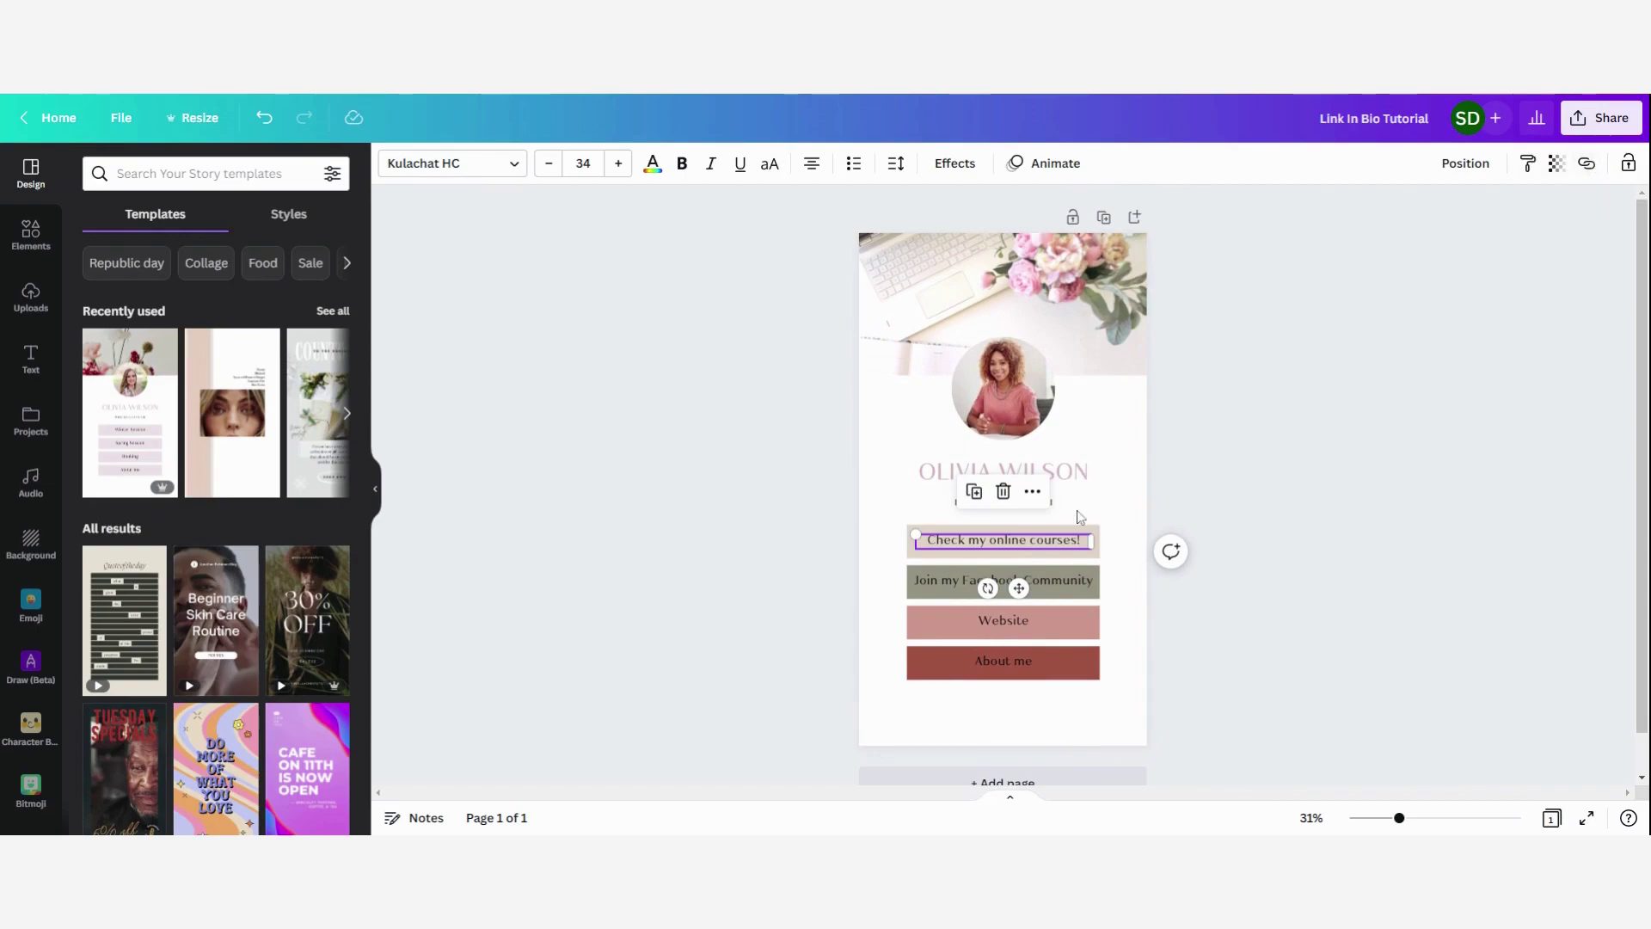
left_click(1232, 447)
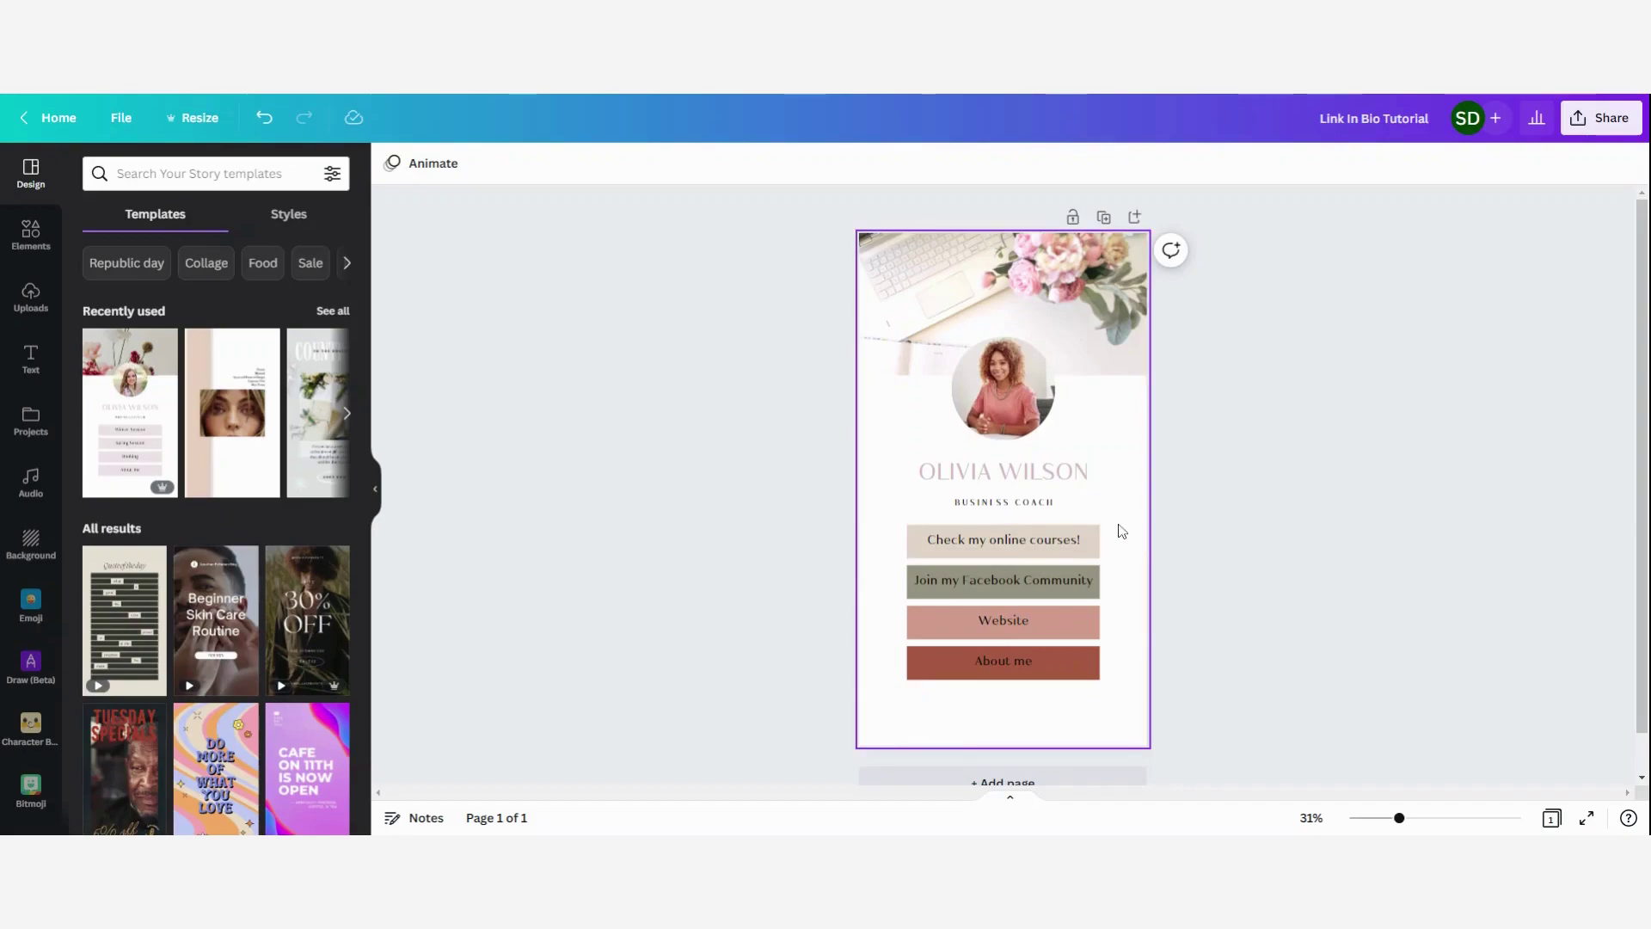
Group the "Check my online courses!" text with its beige rectangle so they form one button
left_click_drag(1113, 524, 875, 564)
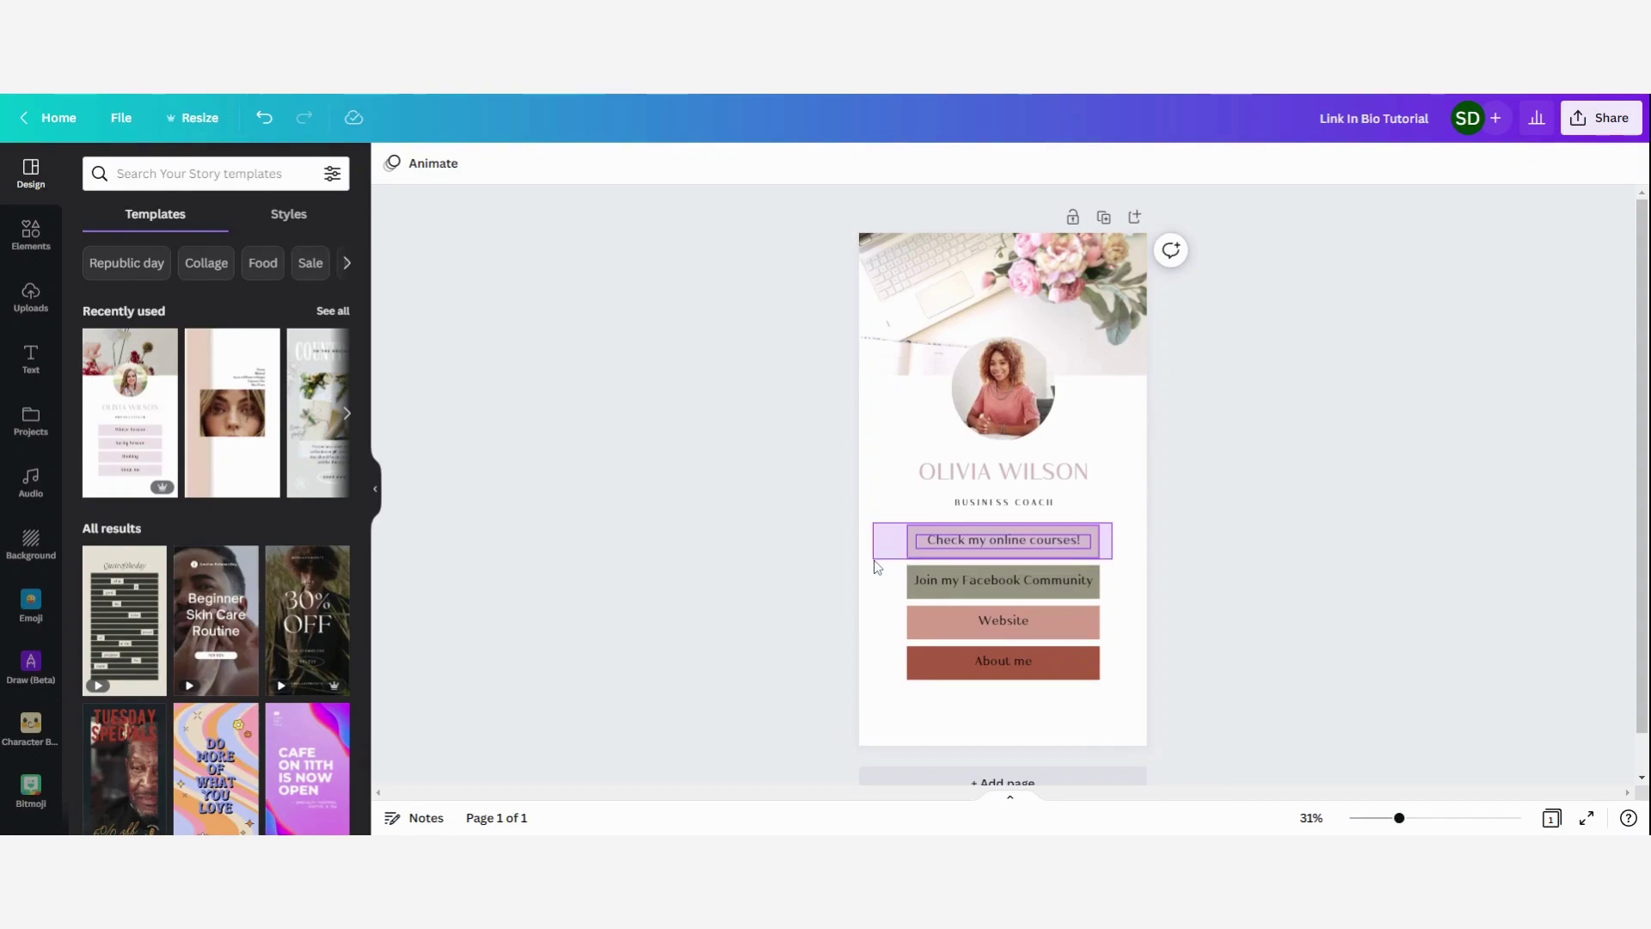
left_click_drag(876, 559, 873, 559)
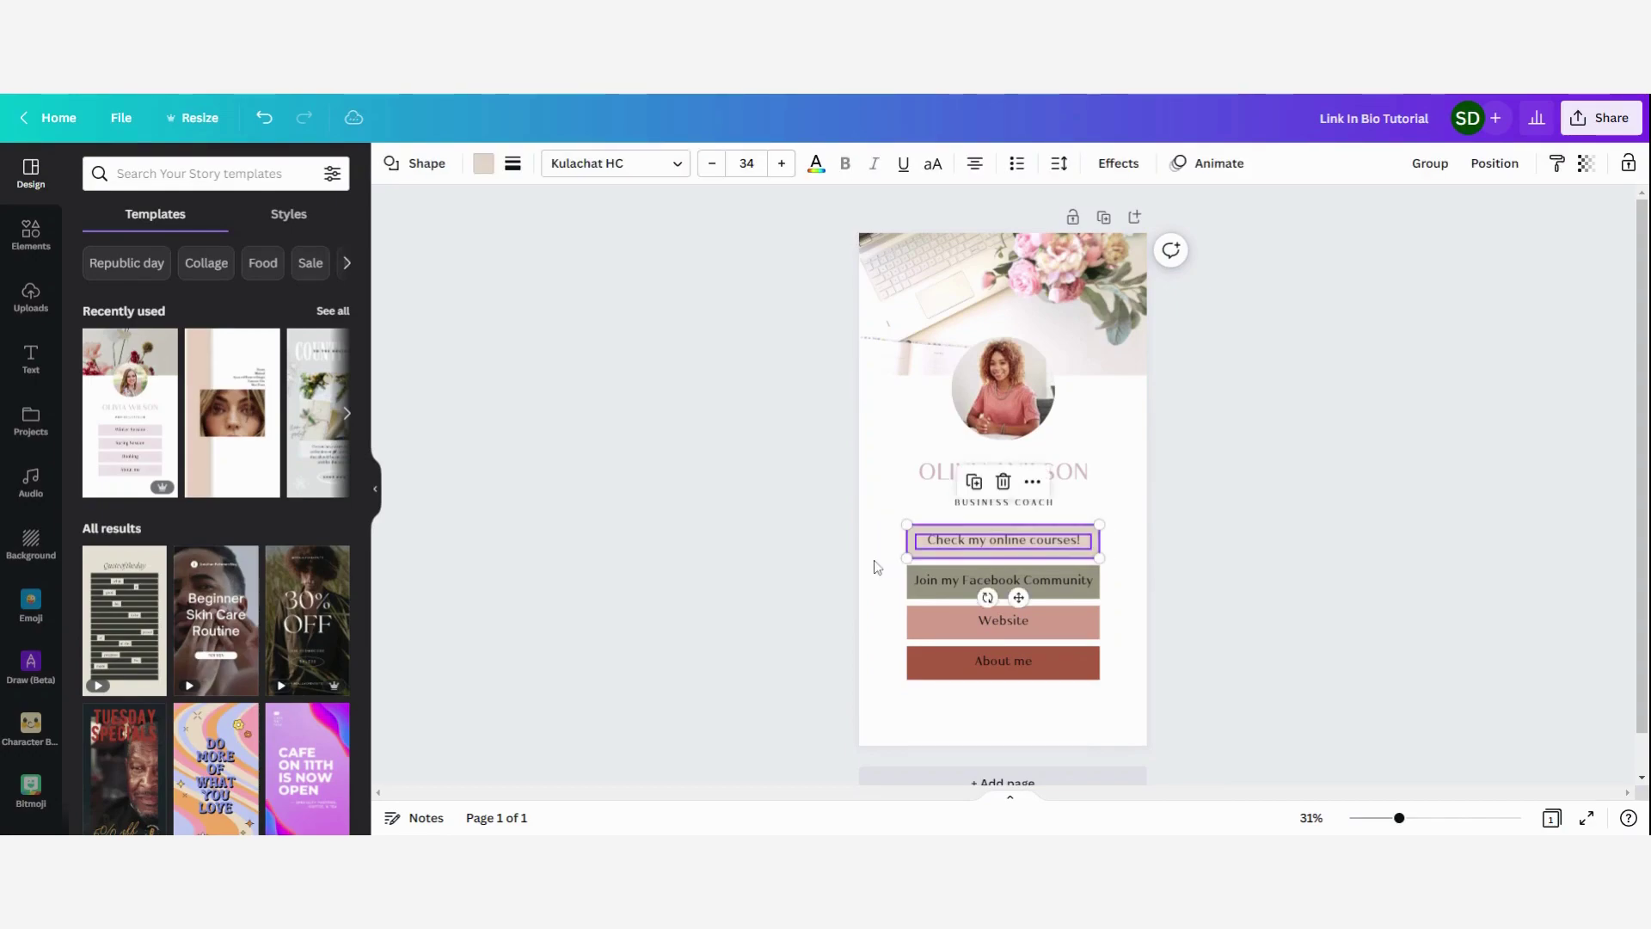
left_click(1429, 163)
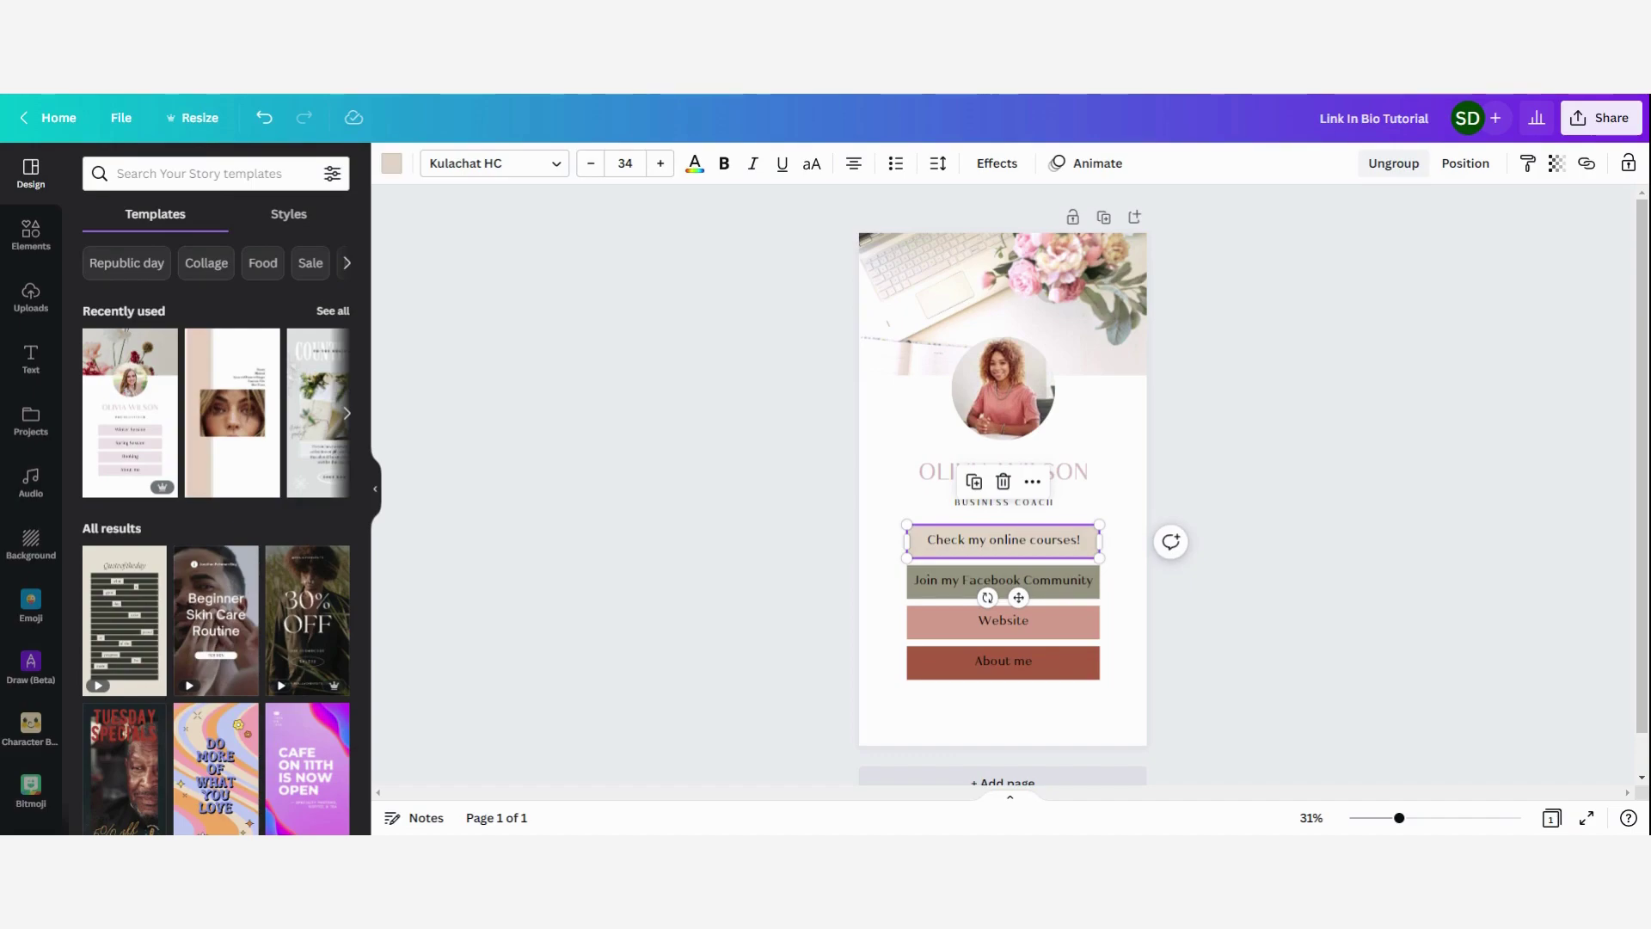
left_click(1118, 553)
left_click(1091, 539)
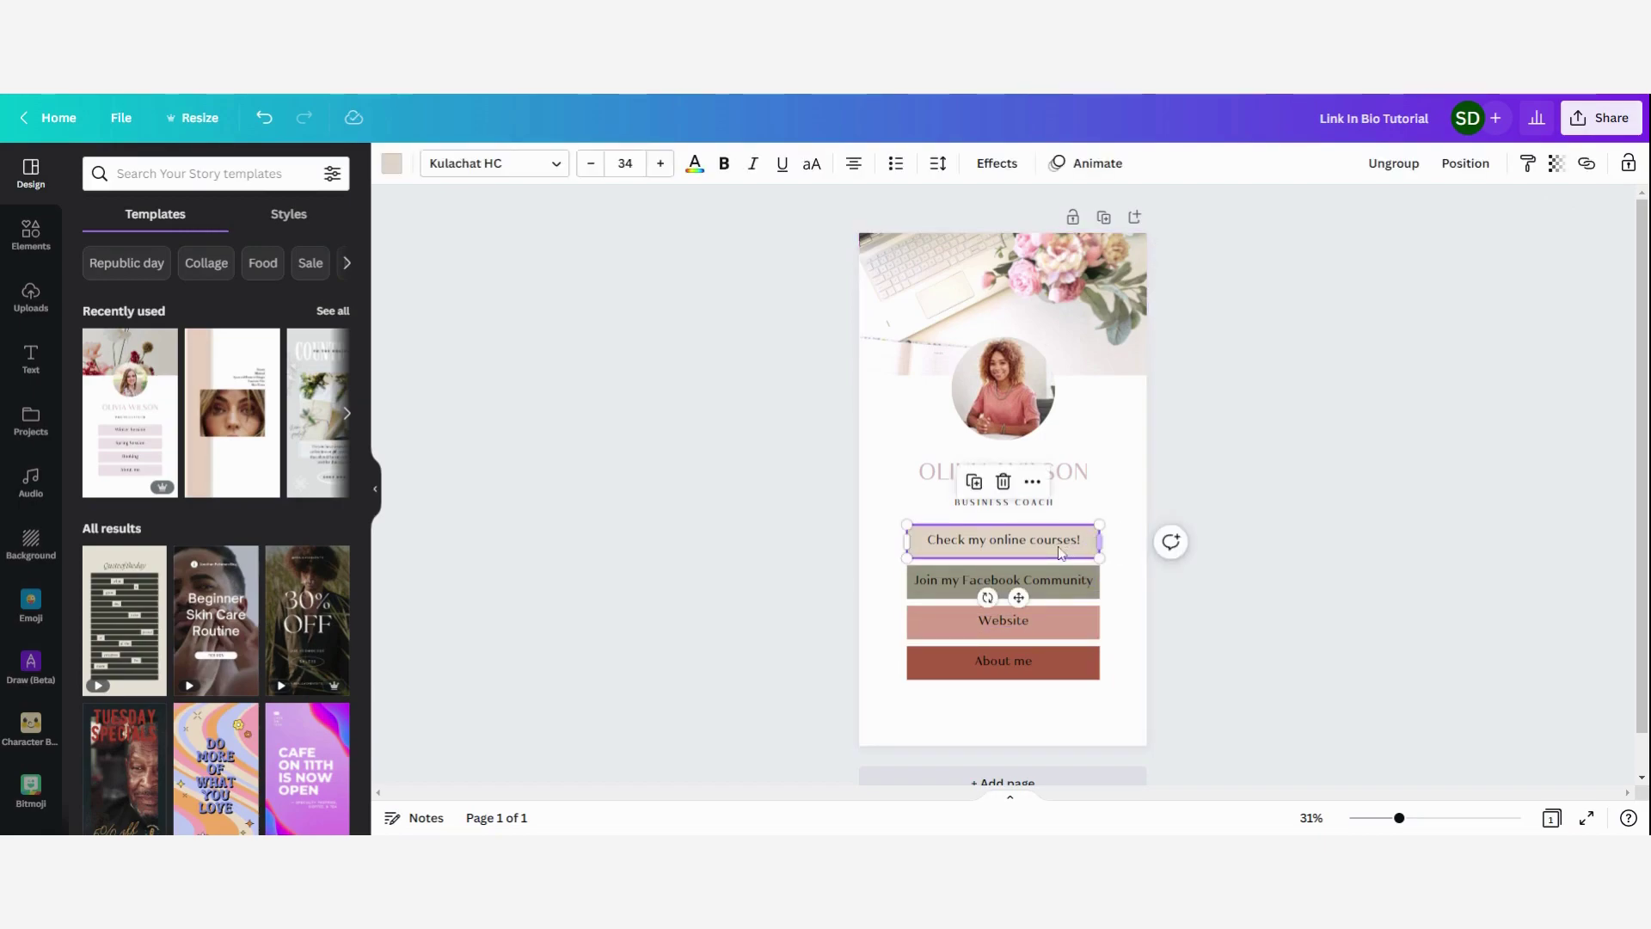
Group the "Join my Facebook Community" text with its green rectangle
left_click(1141, 517)
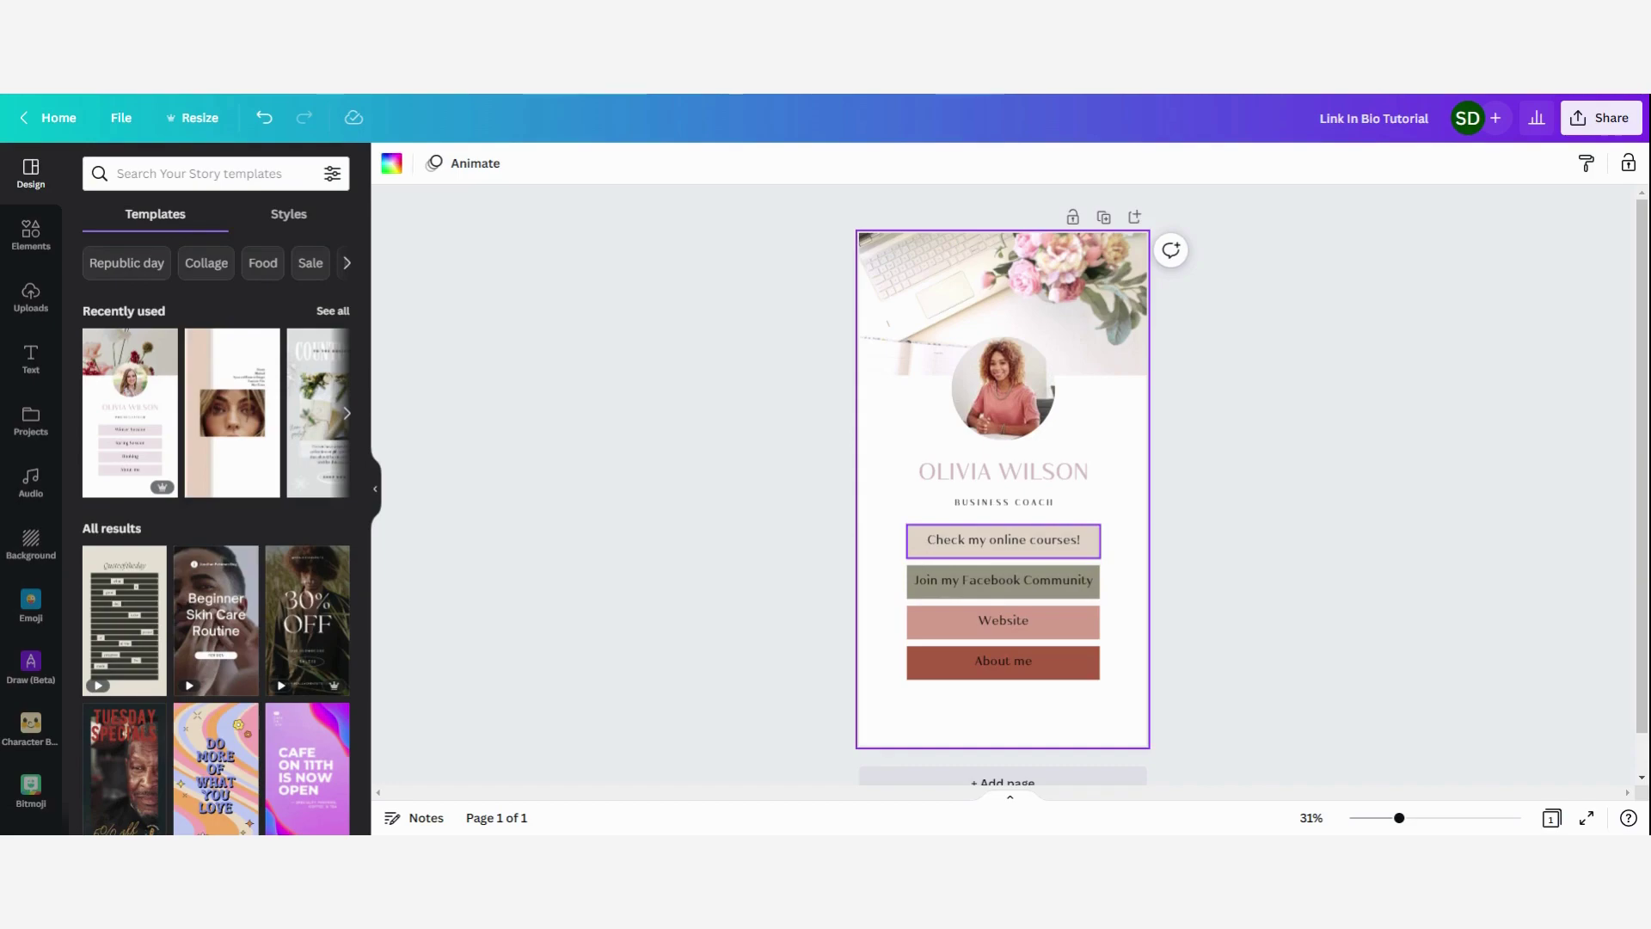
left_click(1090, 580)
left_click(1429, 163)
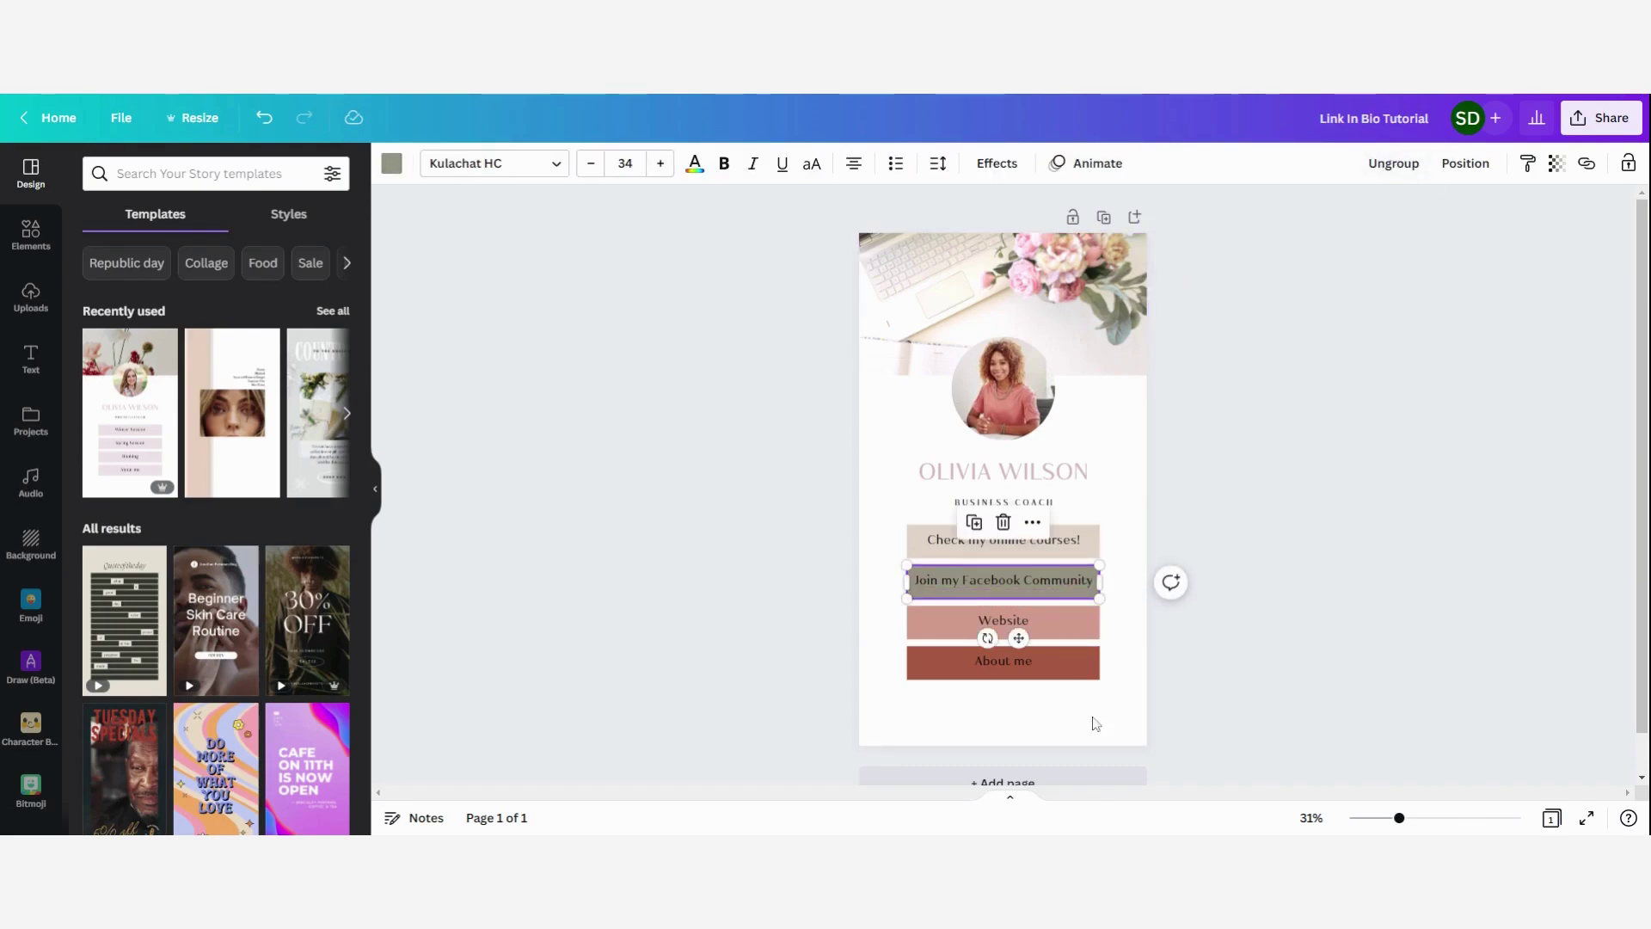
Group the "Website" text with its pink rectangle and the "About me" text with its rust-red rectangle
left_click(1032, 612)
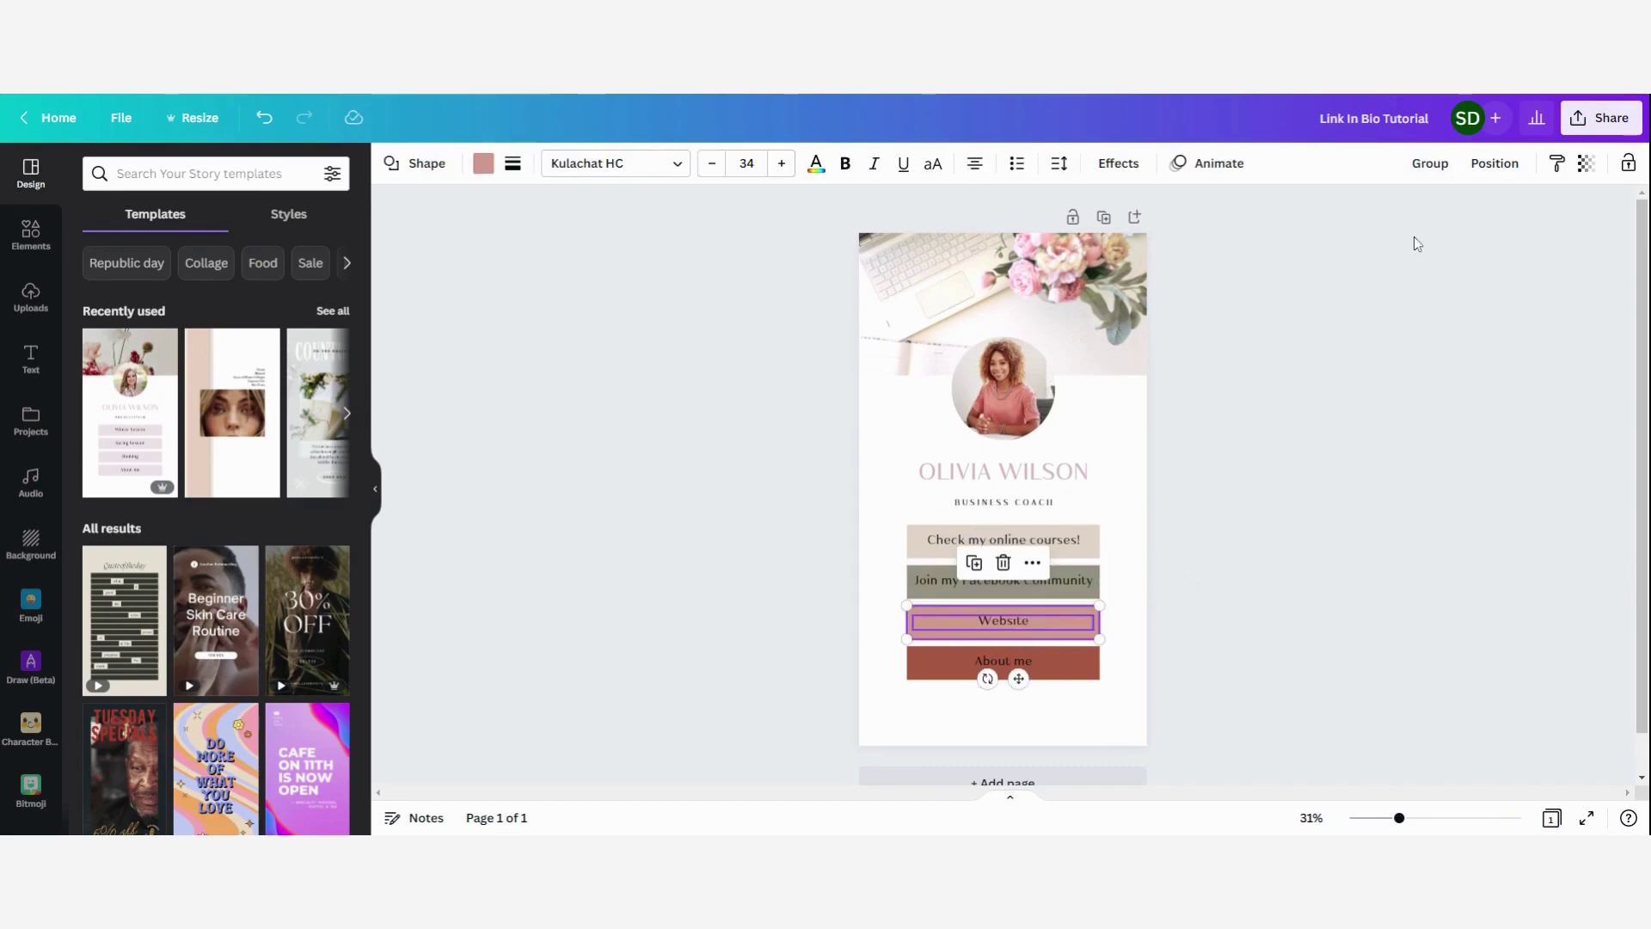
left_click(1429, 162)
left_click(1077, 659)
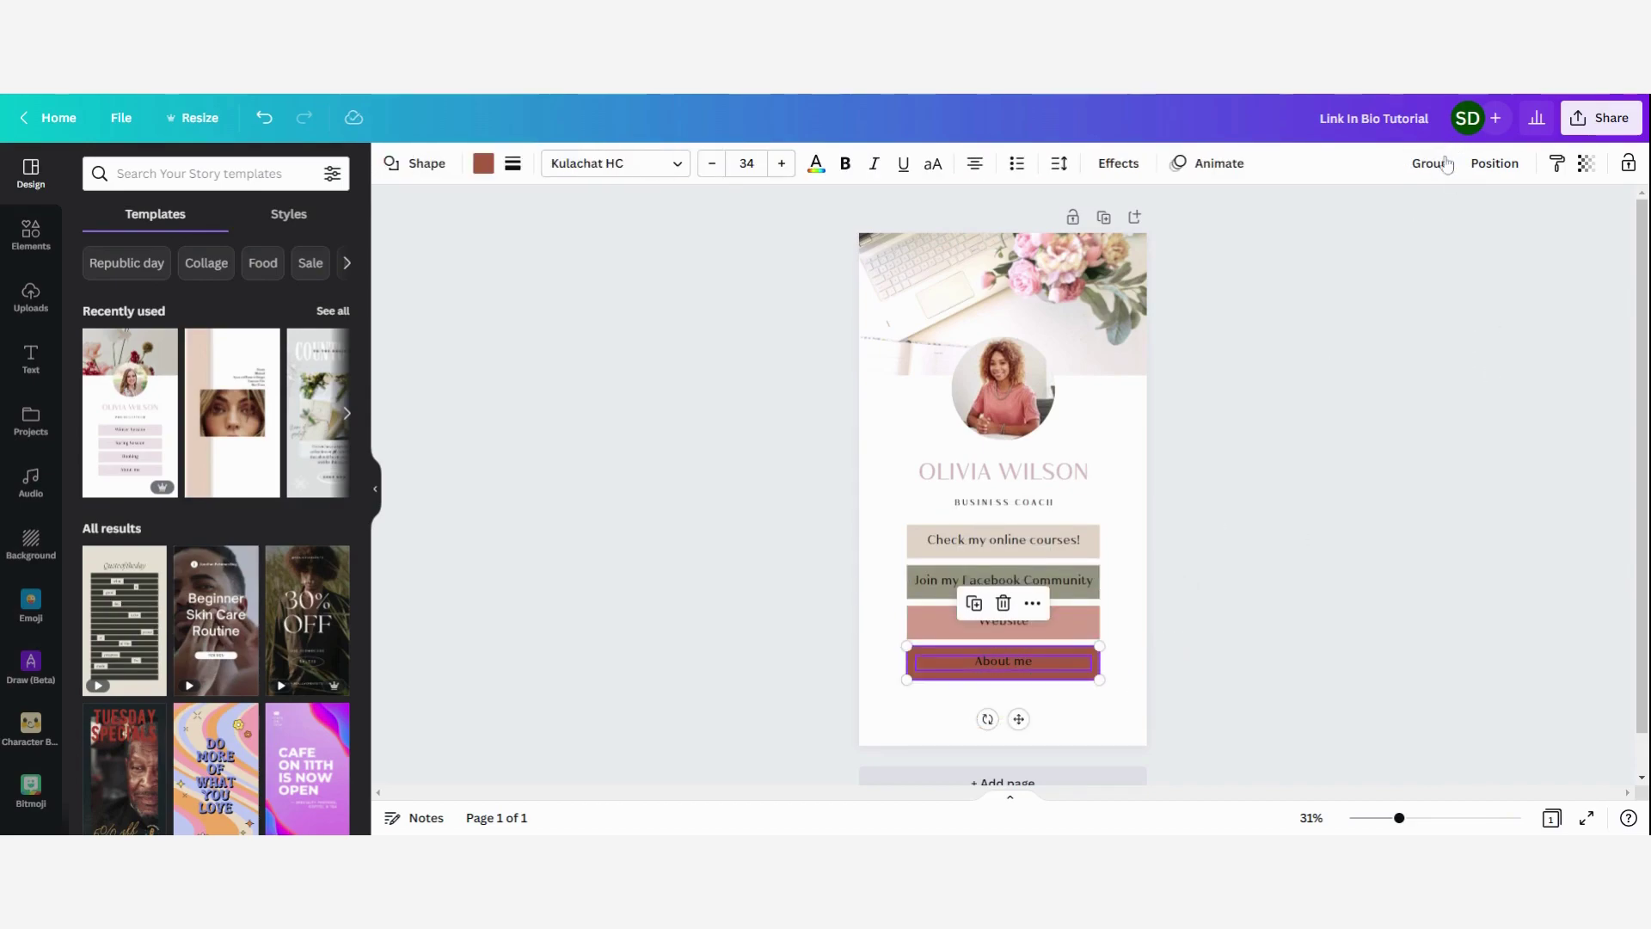
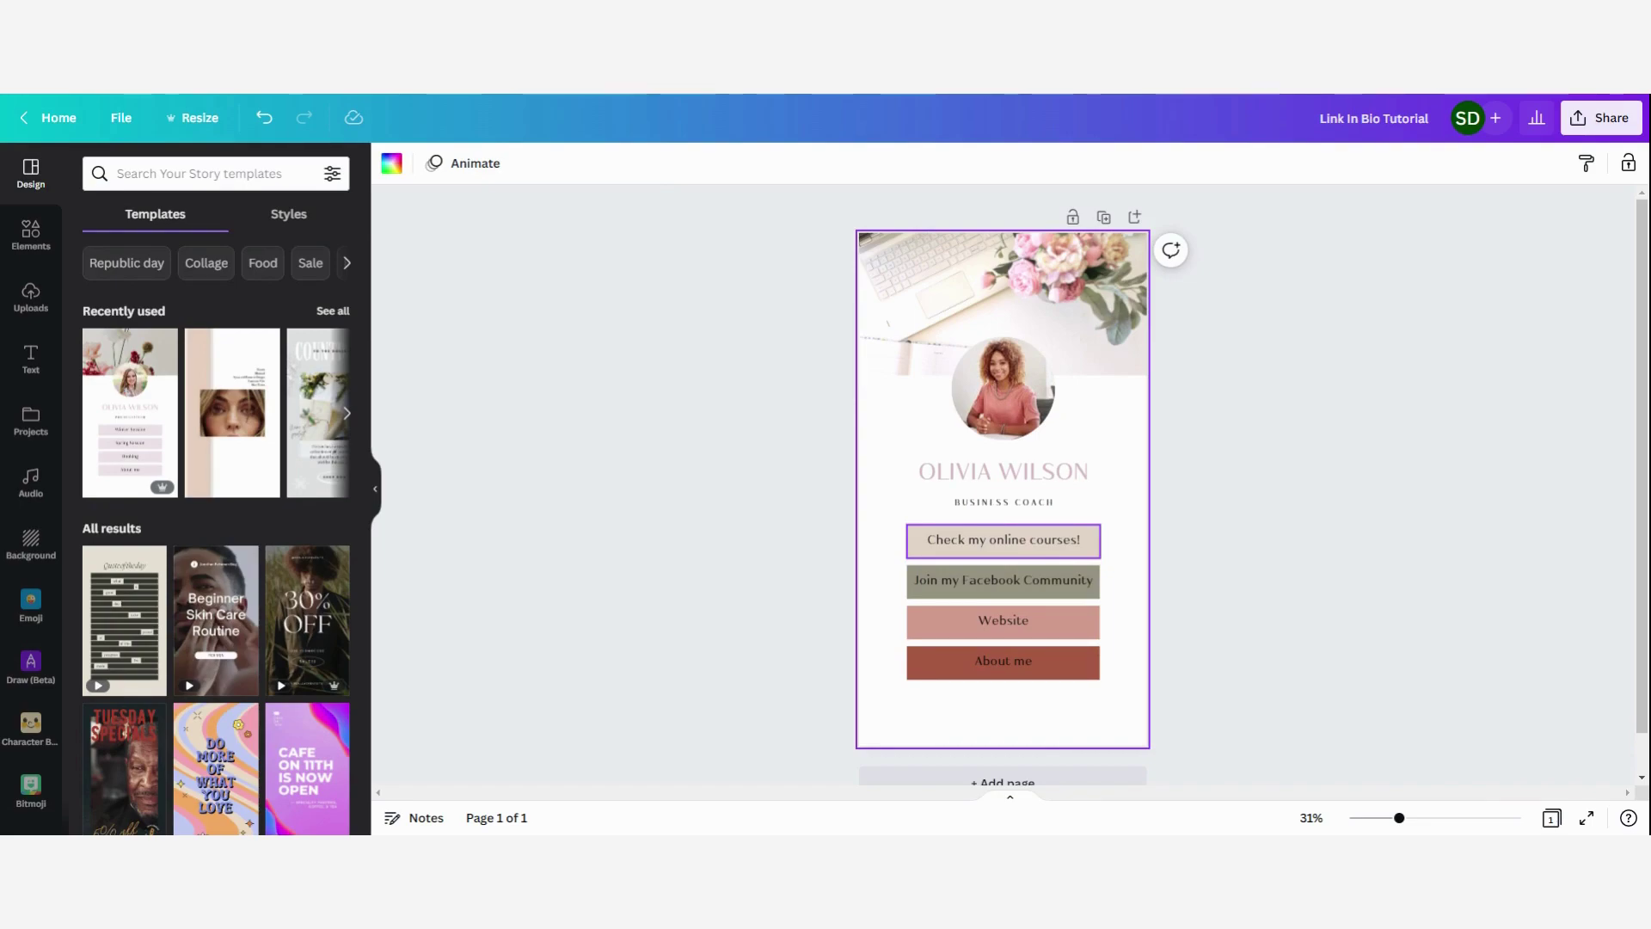
left_click(1094, 555)
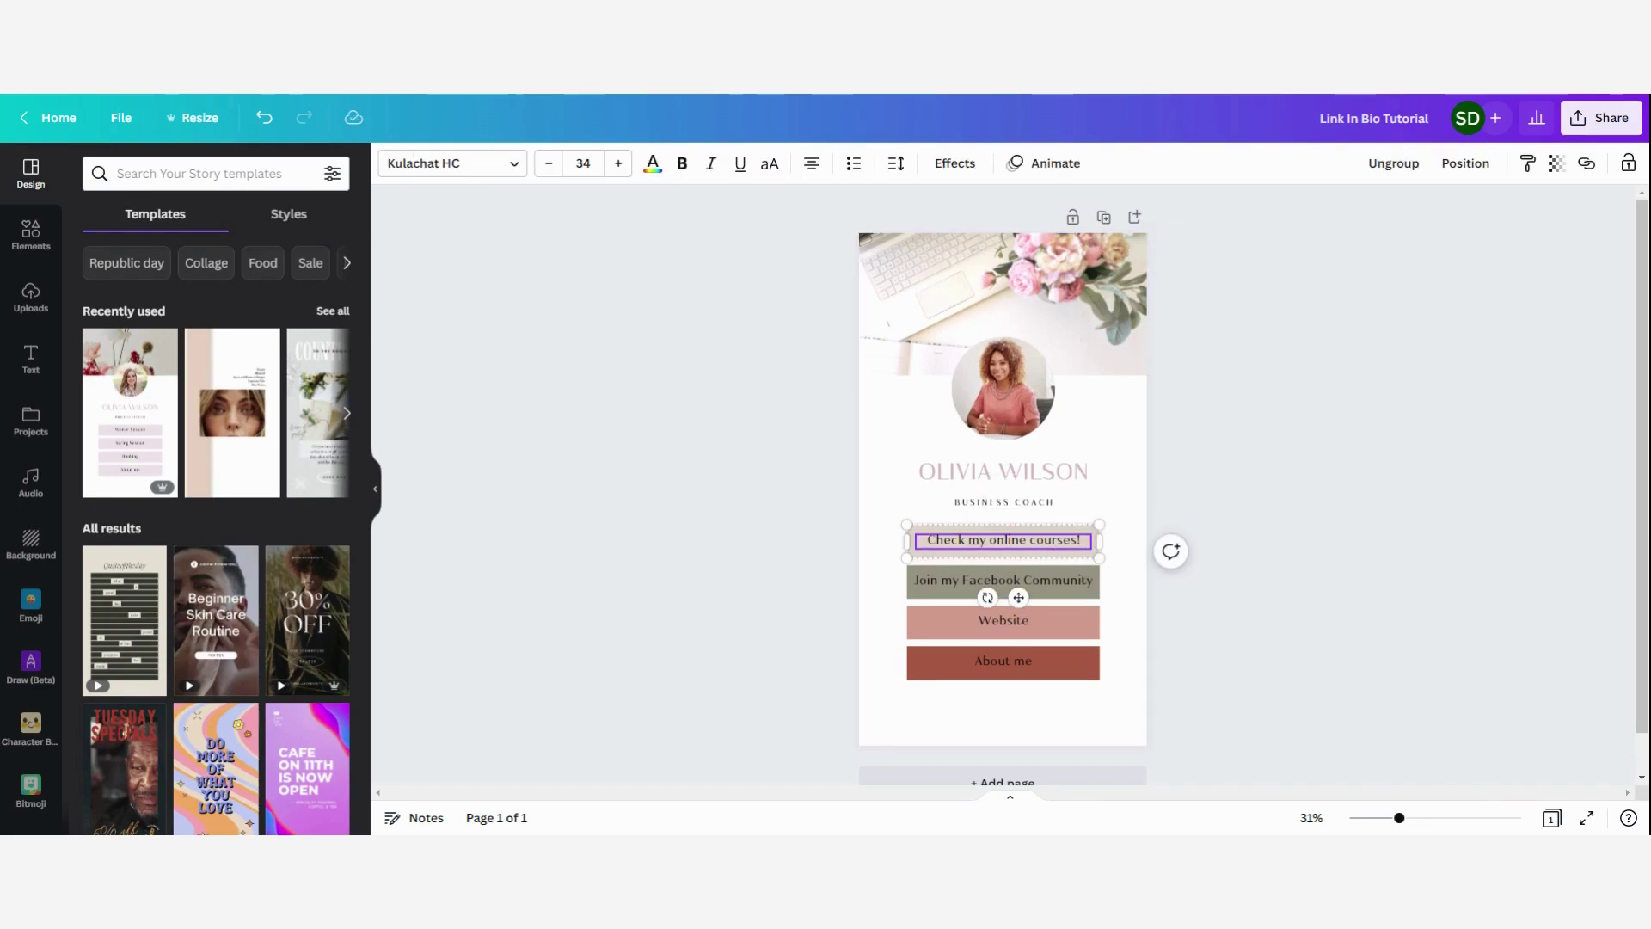
left_click(1589, 168)
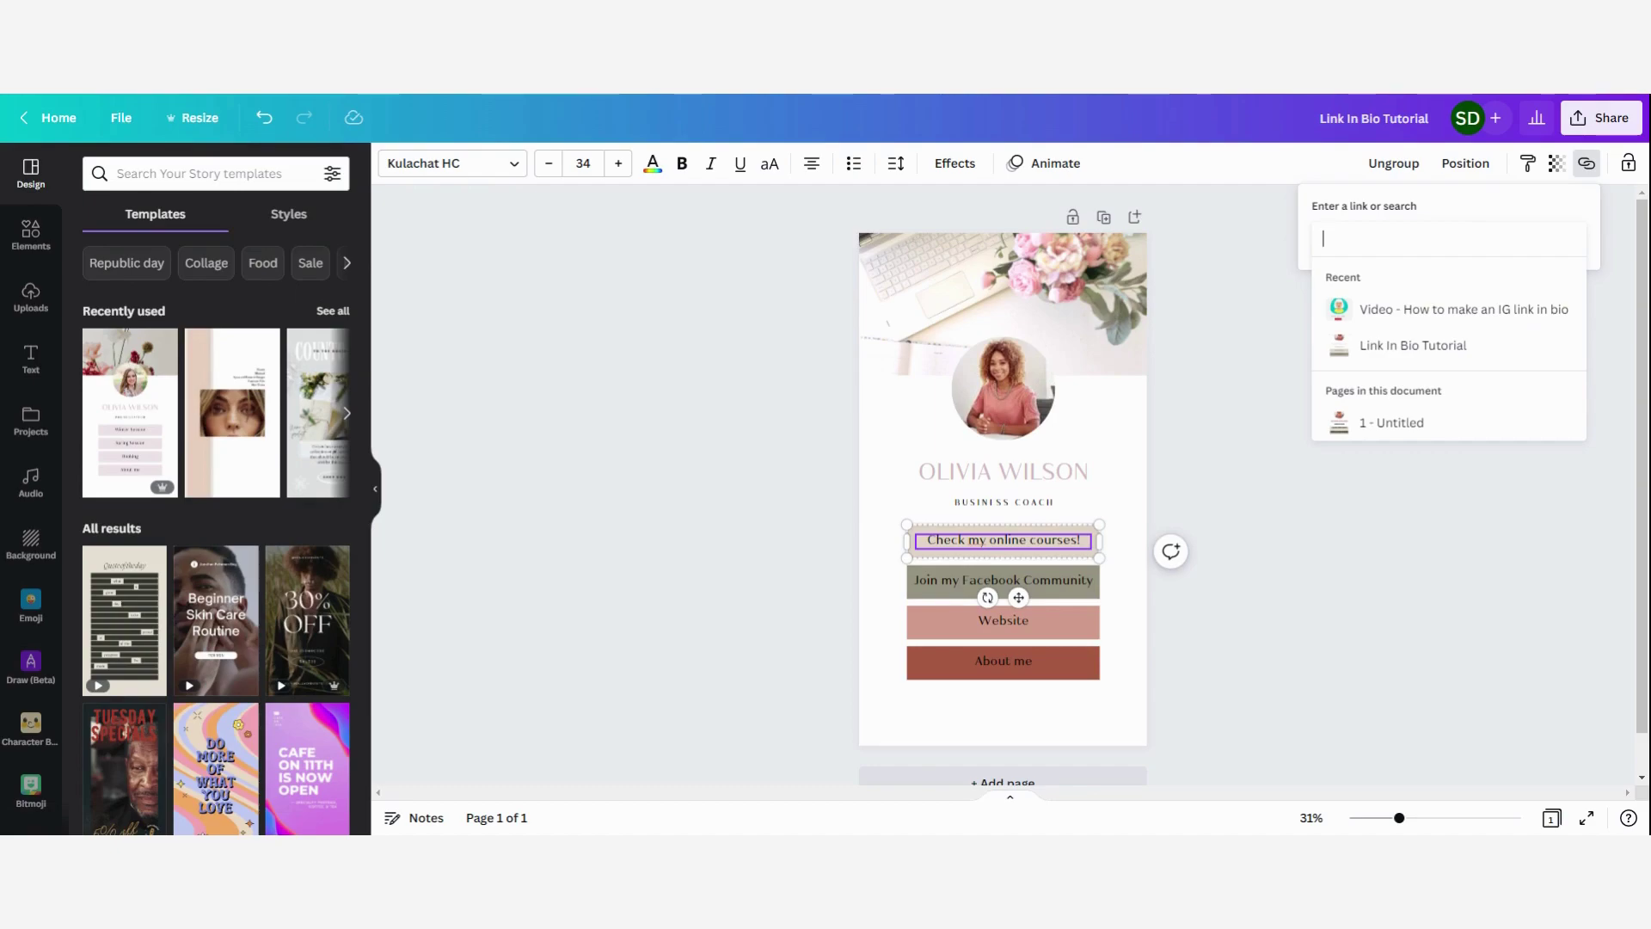
type("www.")
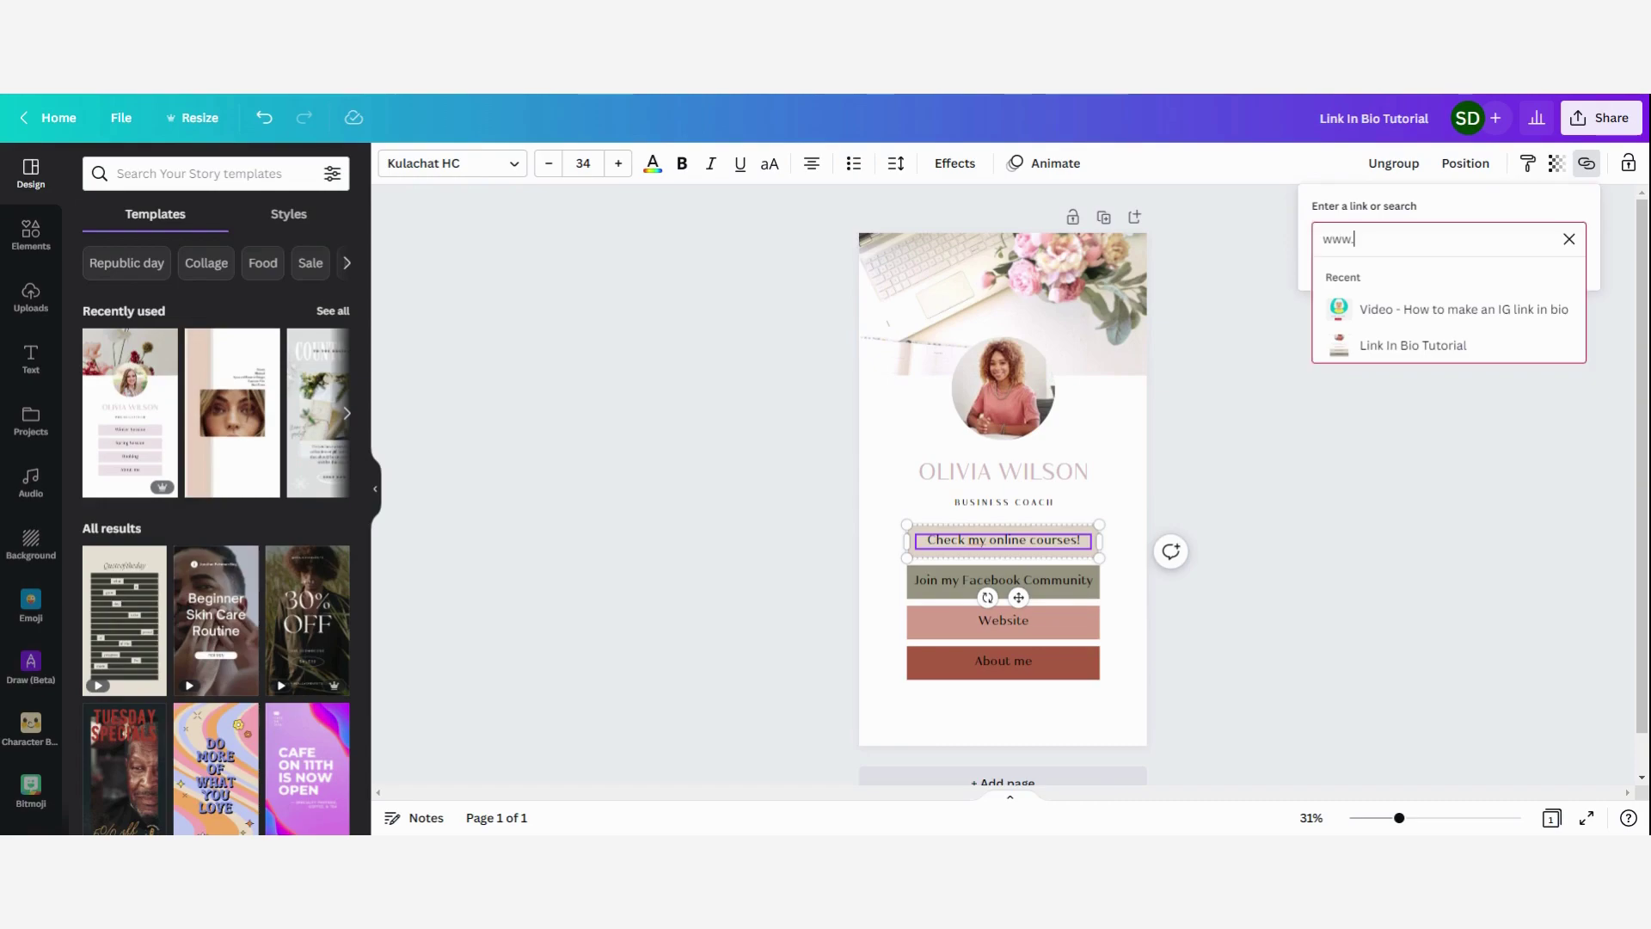
type("businesscoach.com")
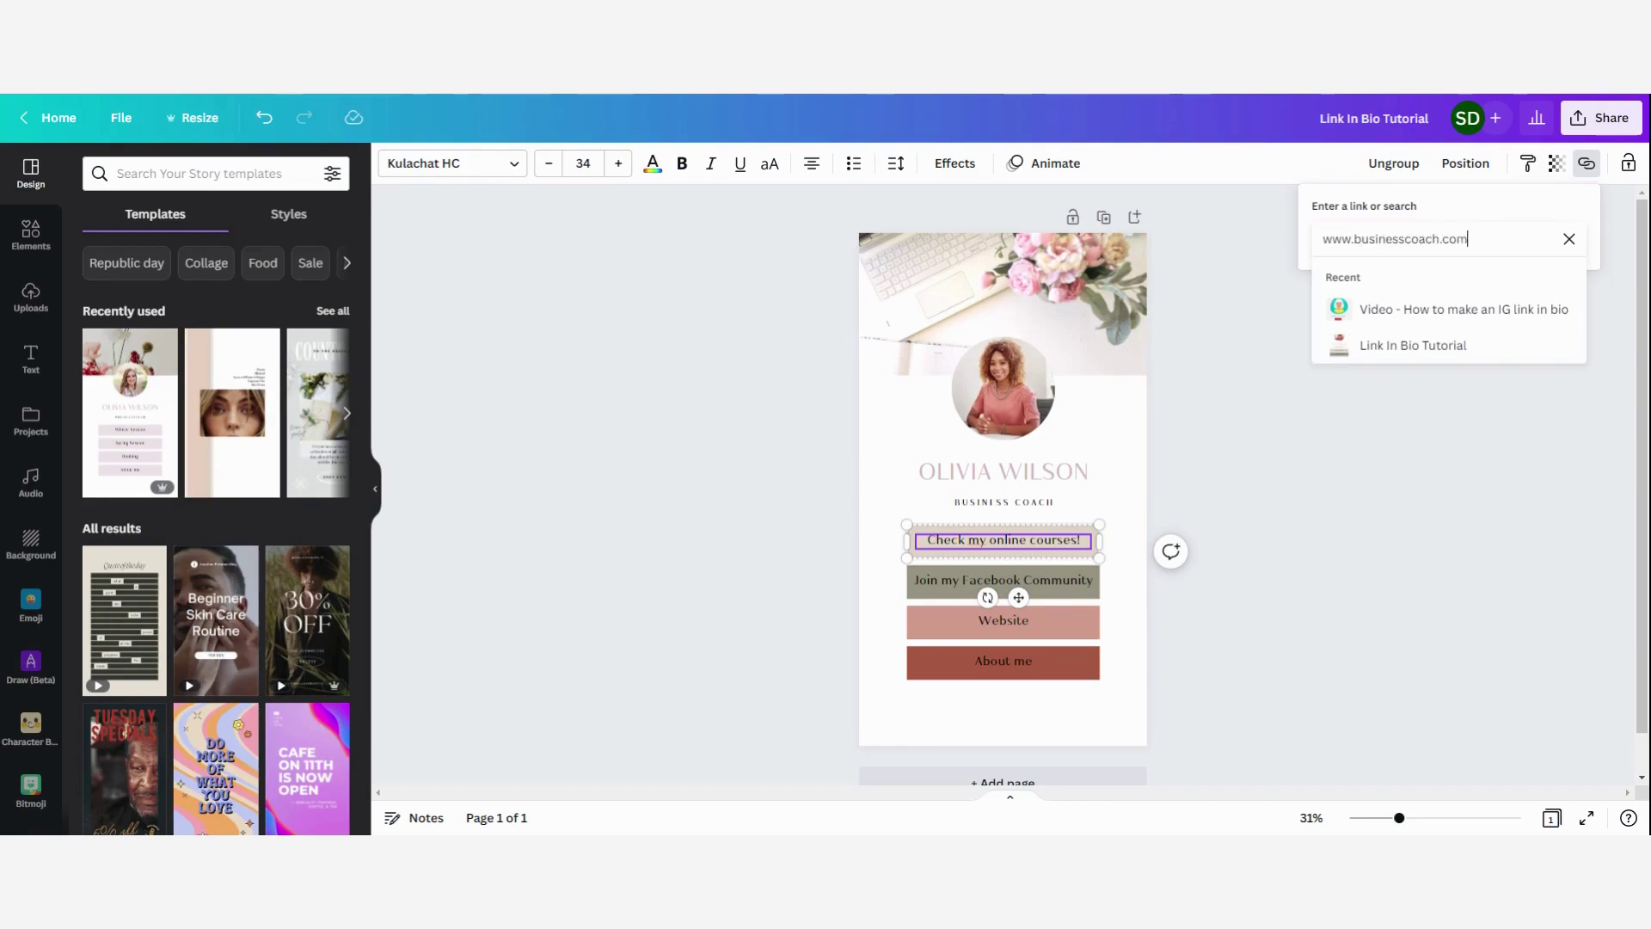
type("/onlinecourses")
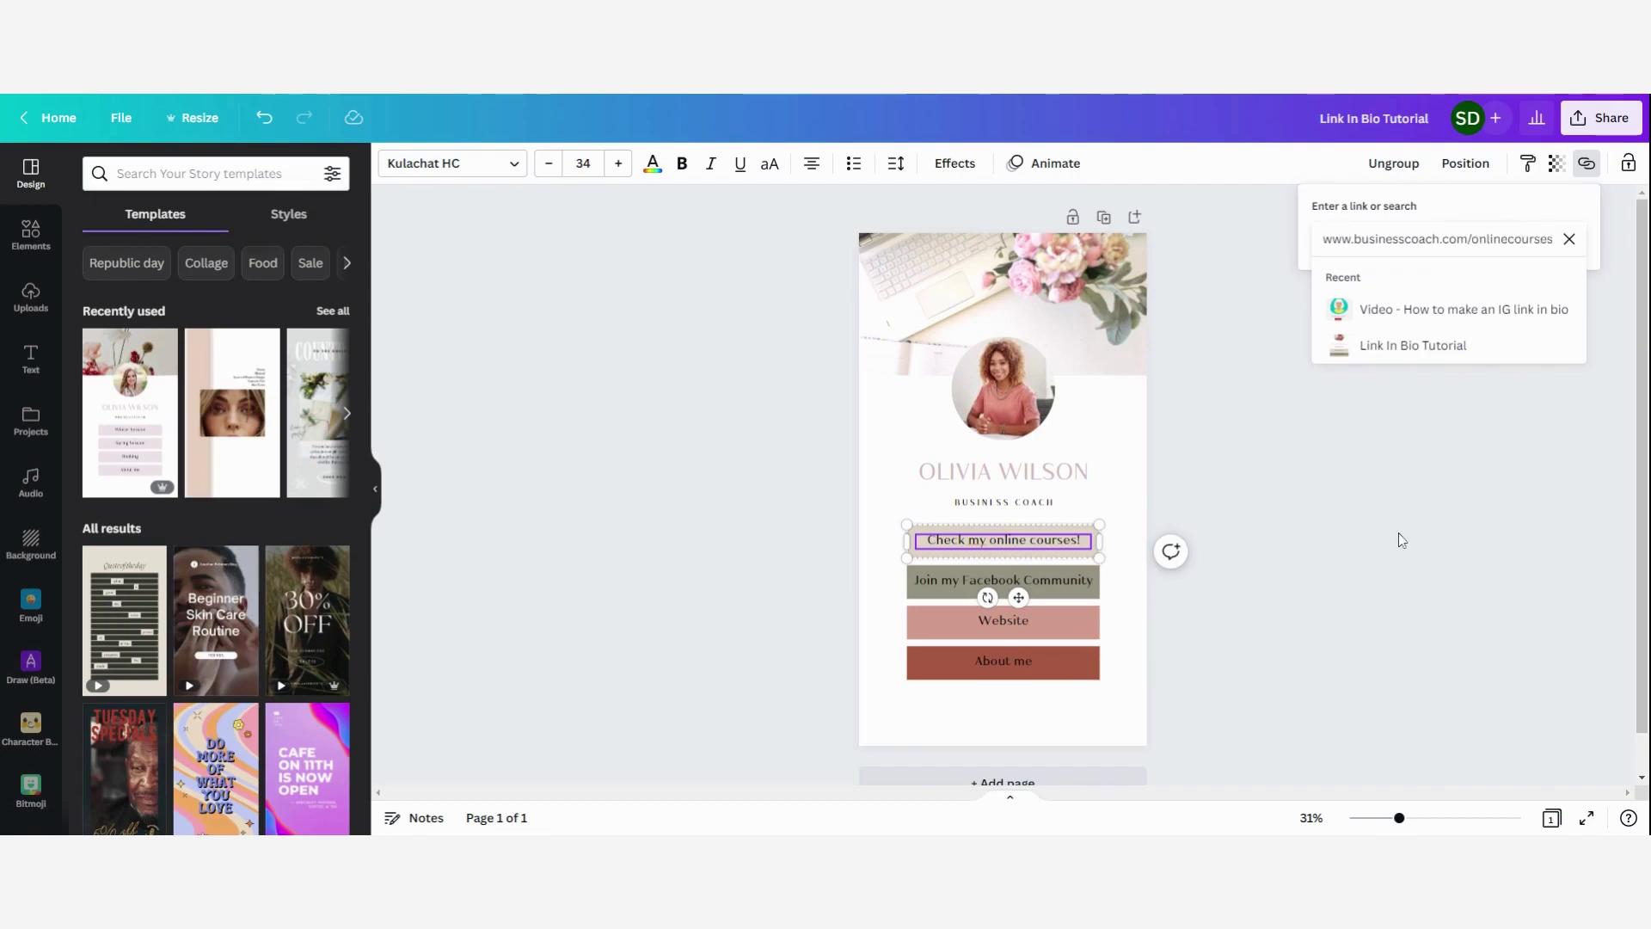
key("Return")
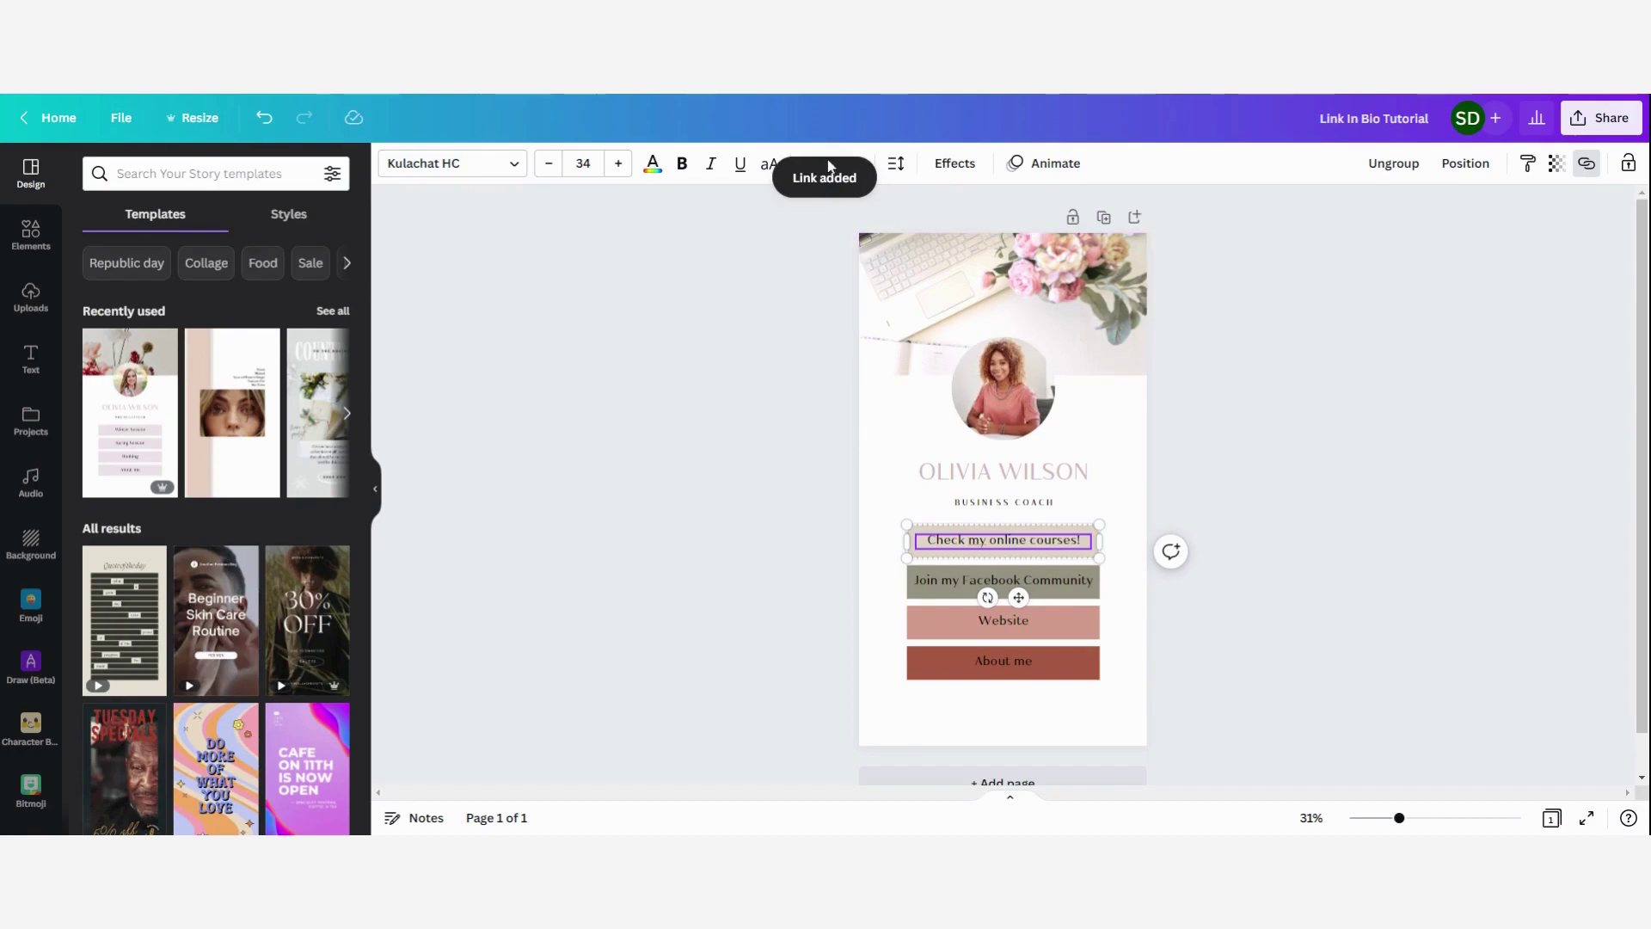
left_click(1243, 503)
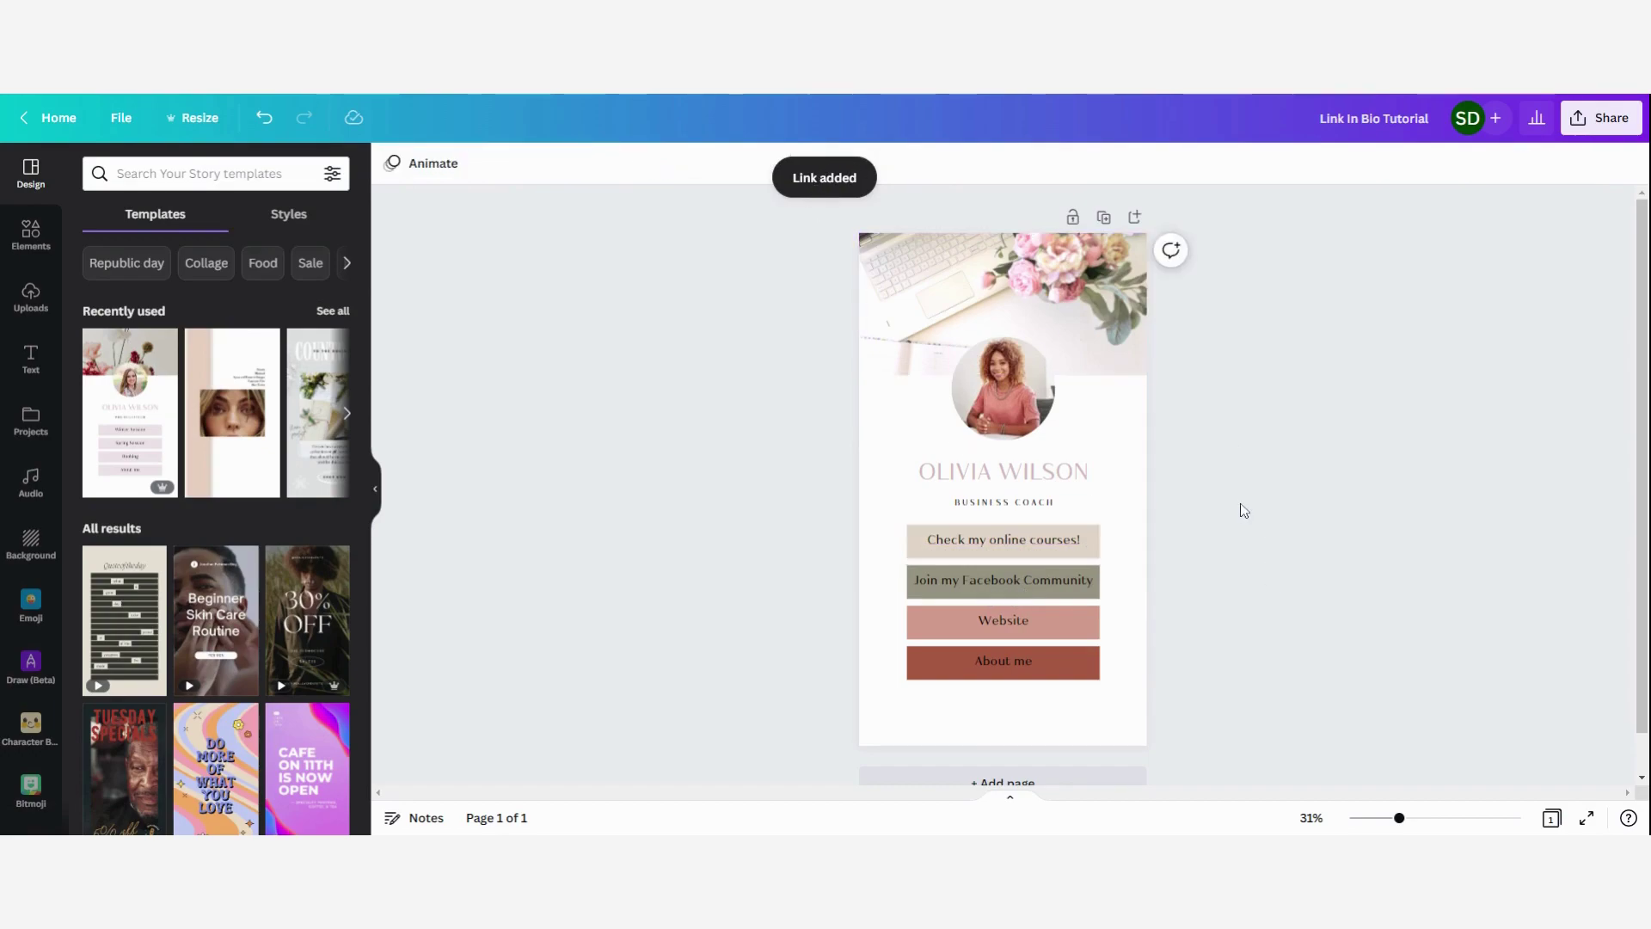
left_click(1087, 579)
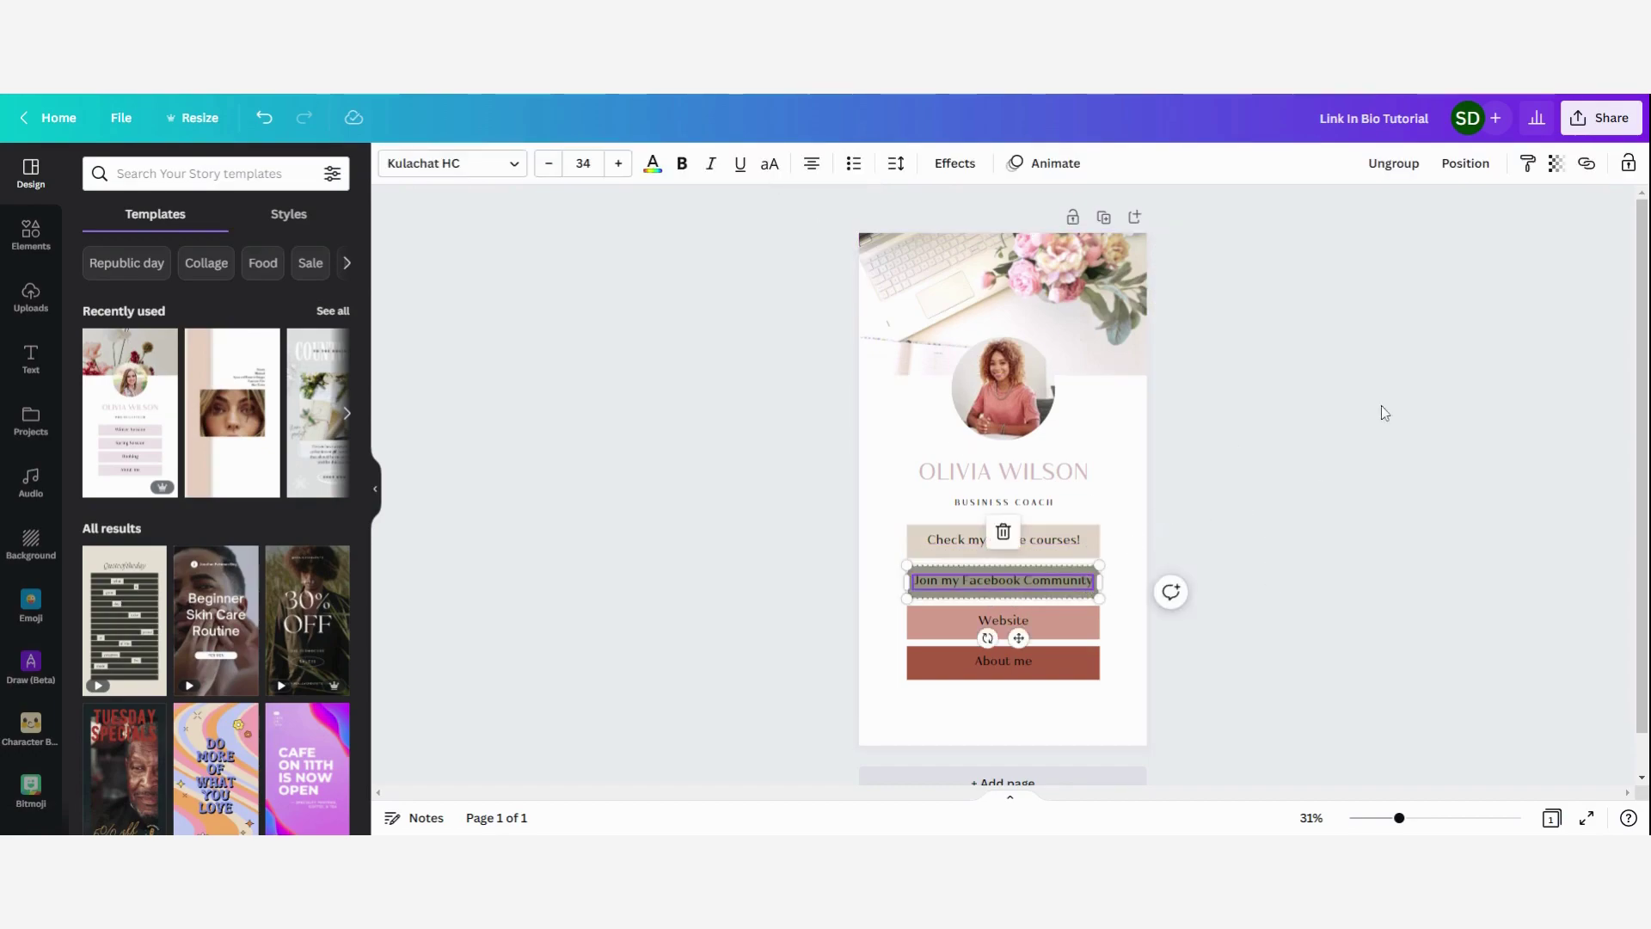
left_click(1586, 163)
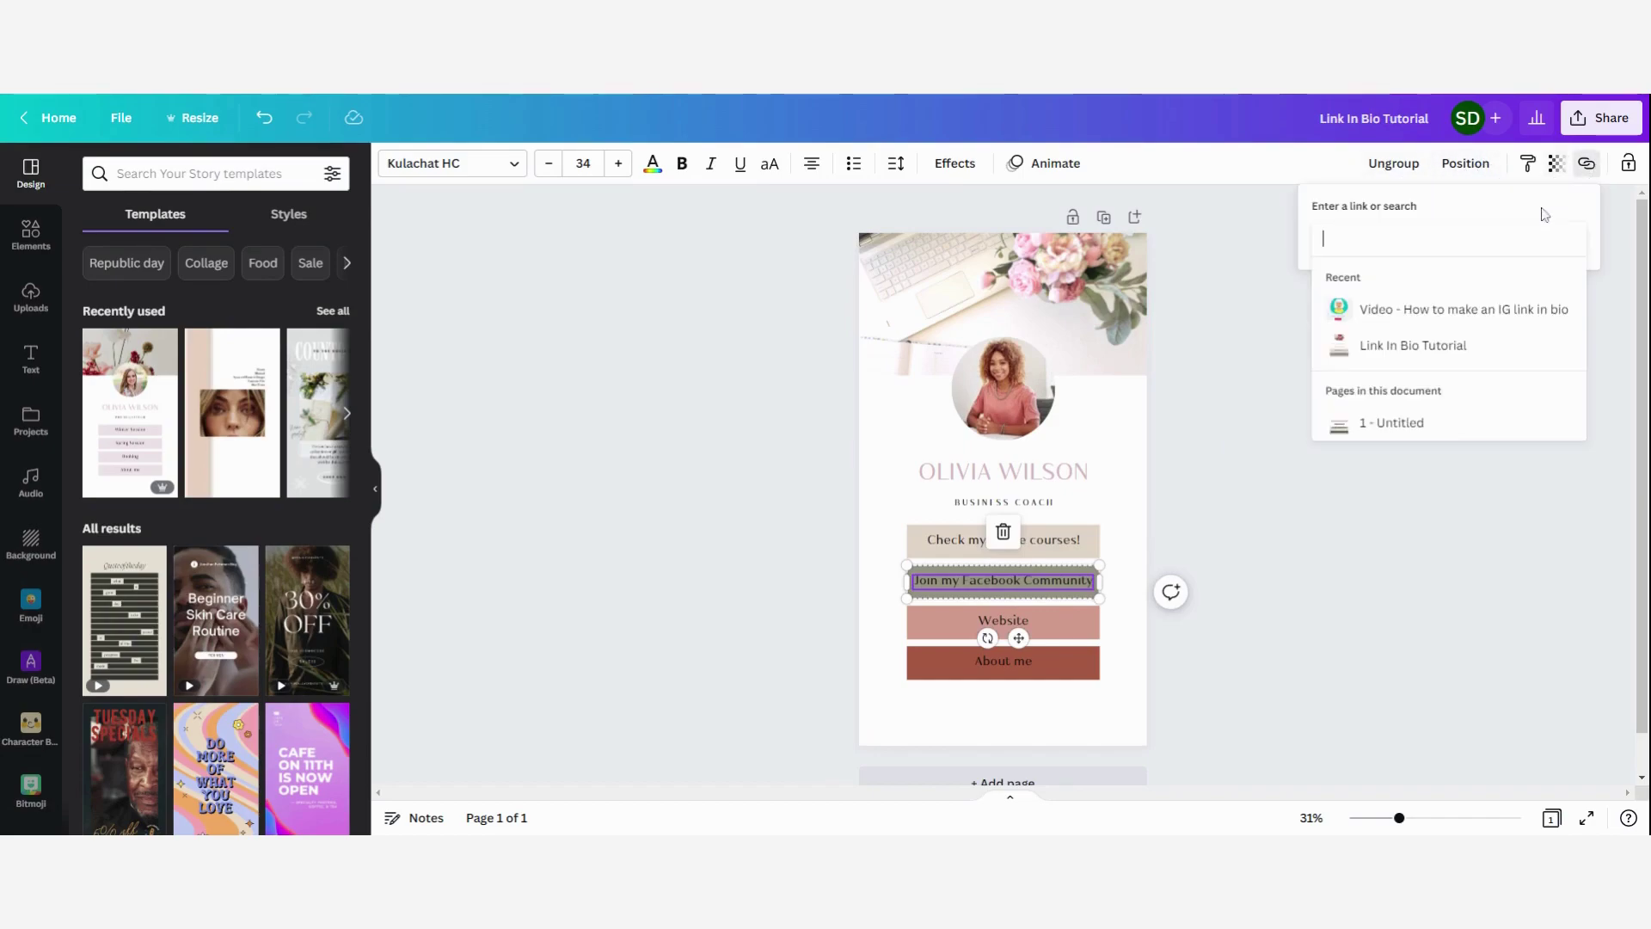
type("w")
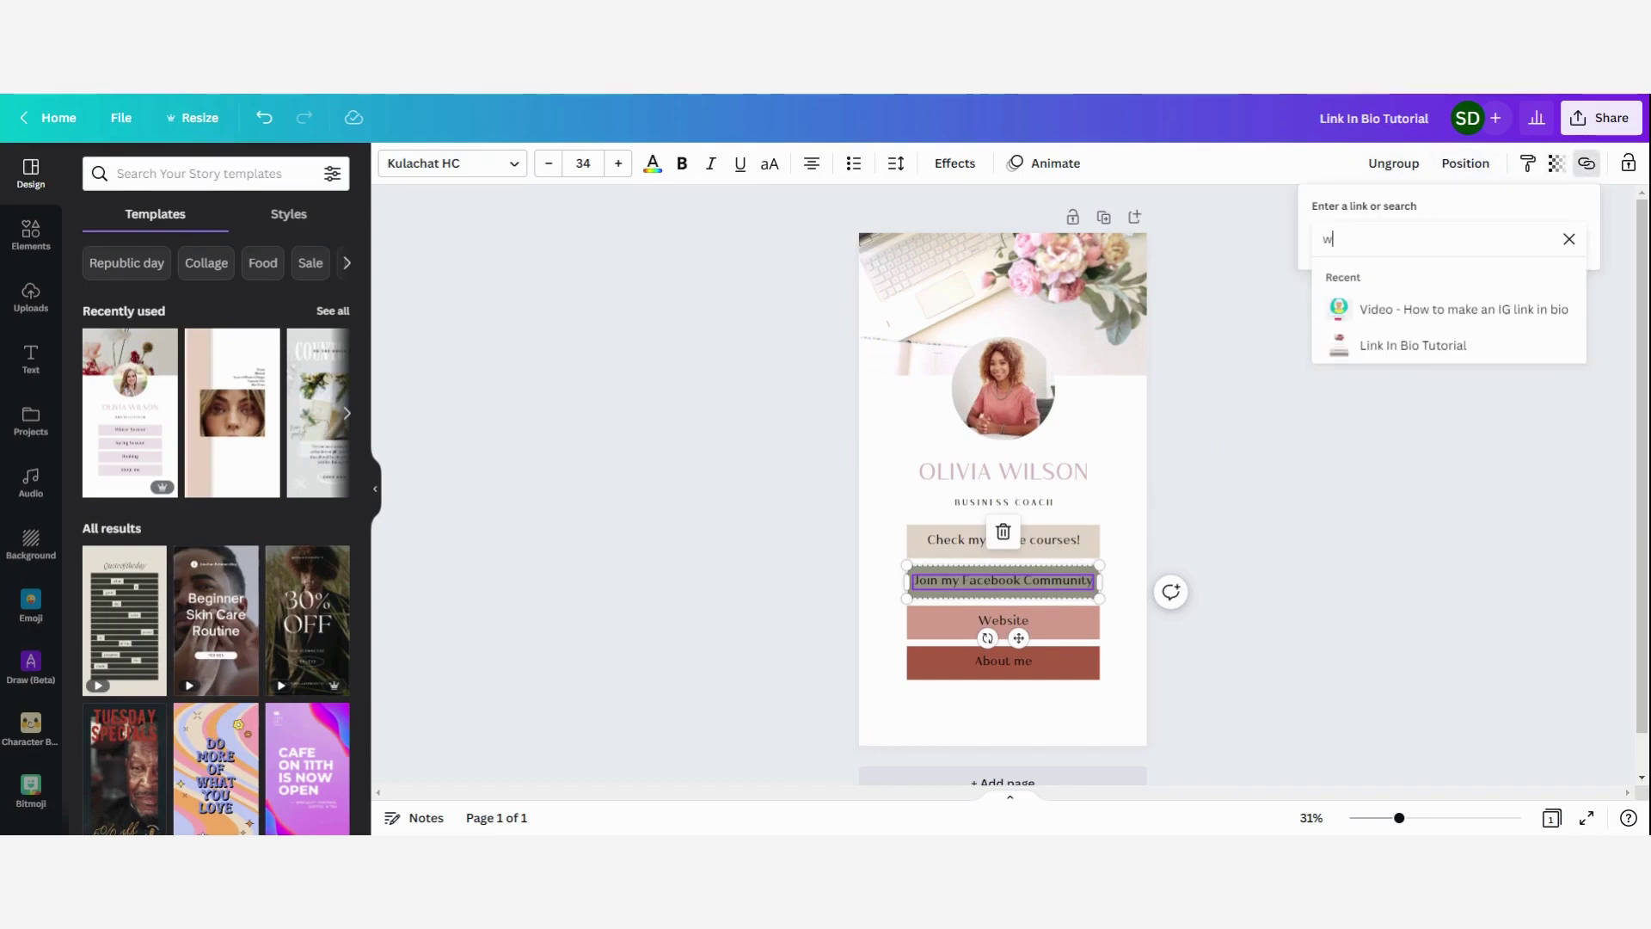
type("ww.facebook.")
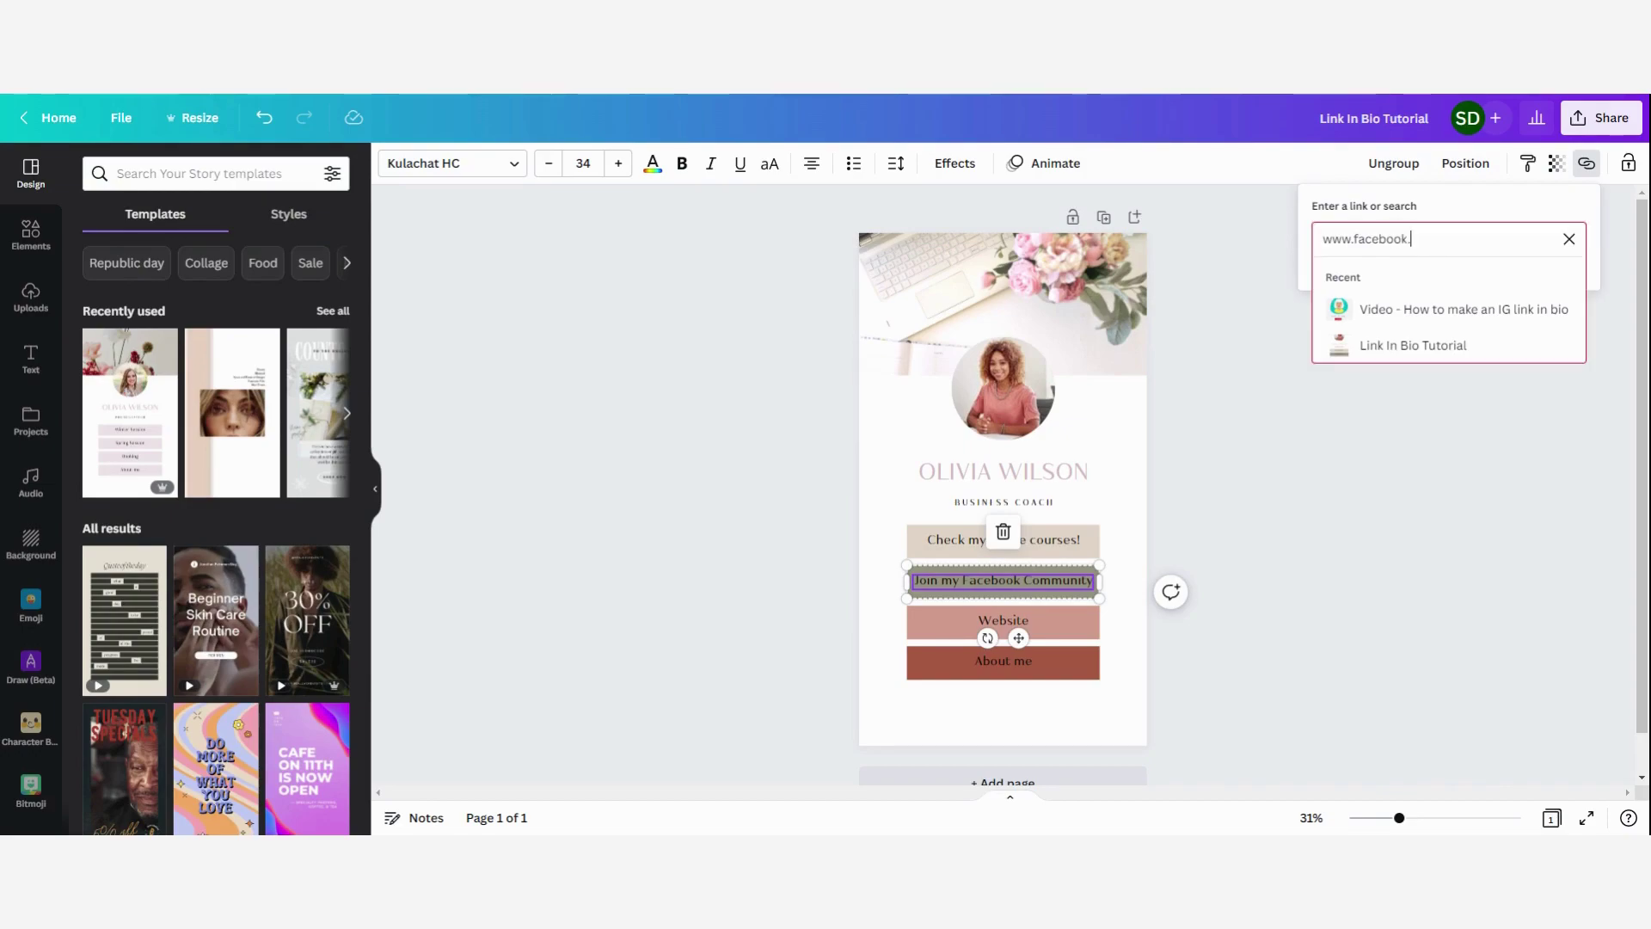
type("com/businesscoachex")
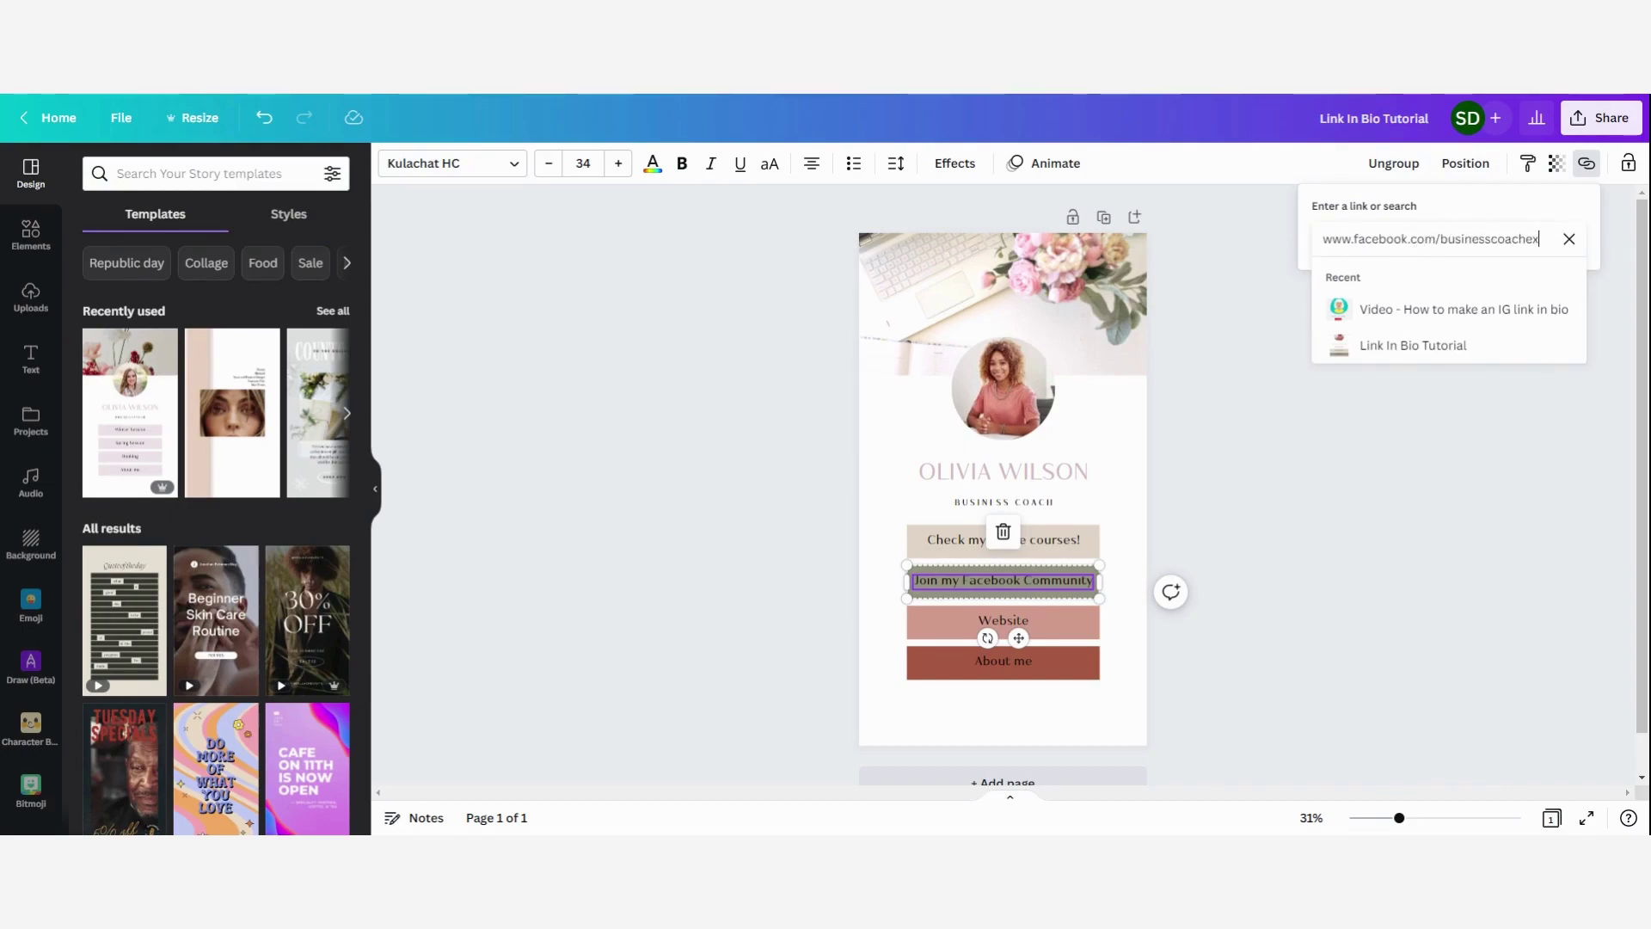
type("ample")
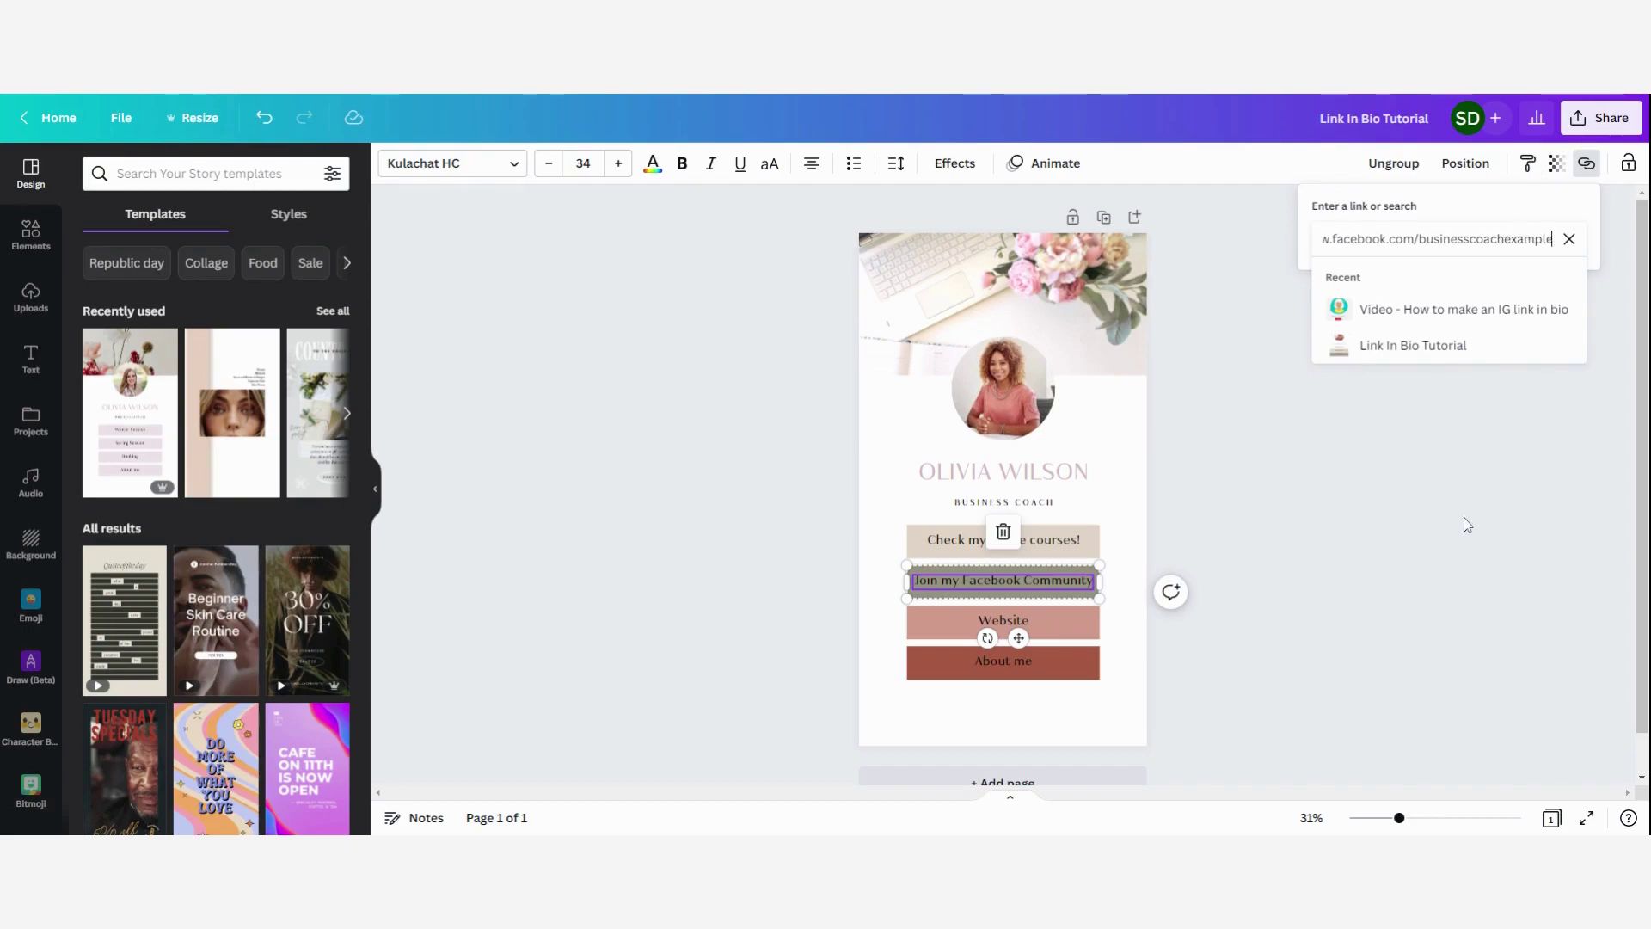
key("Return")
key("Tab")
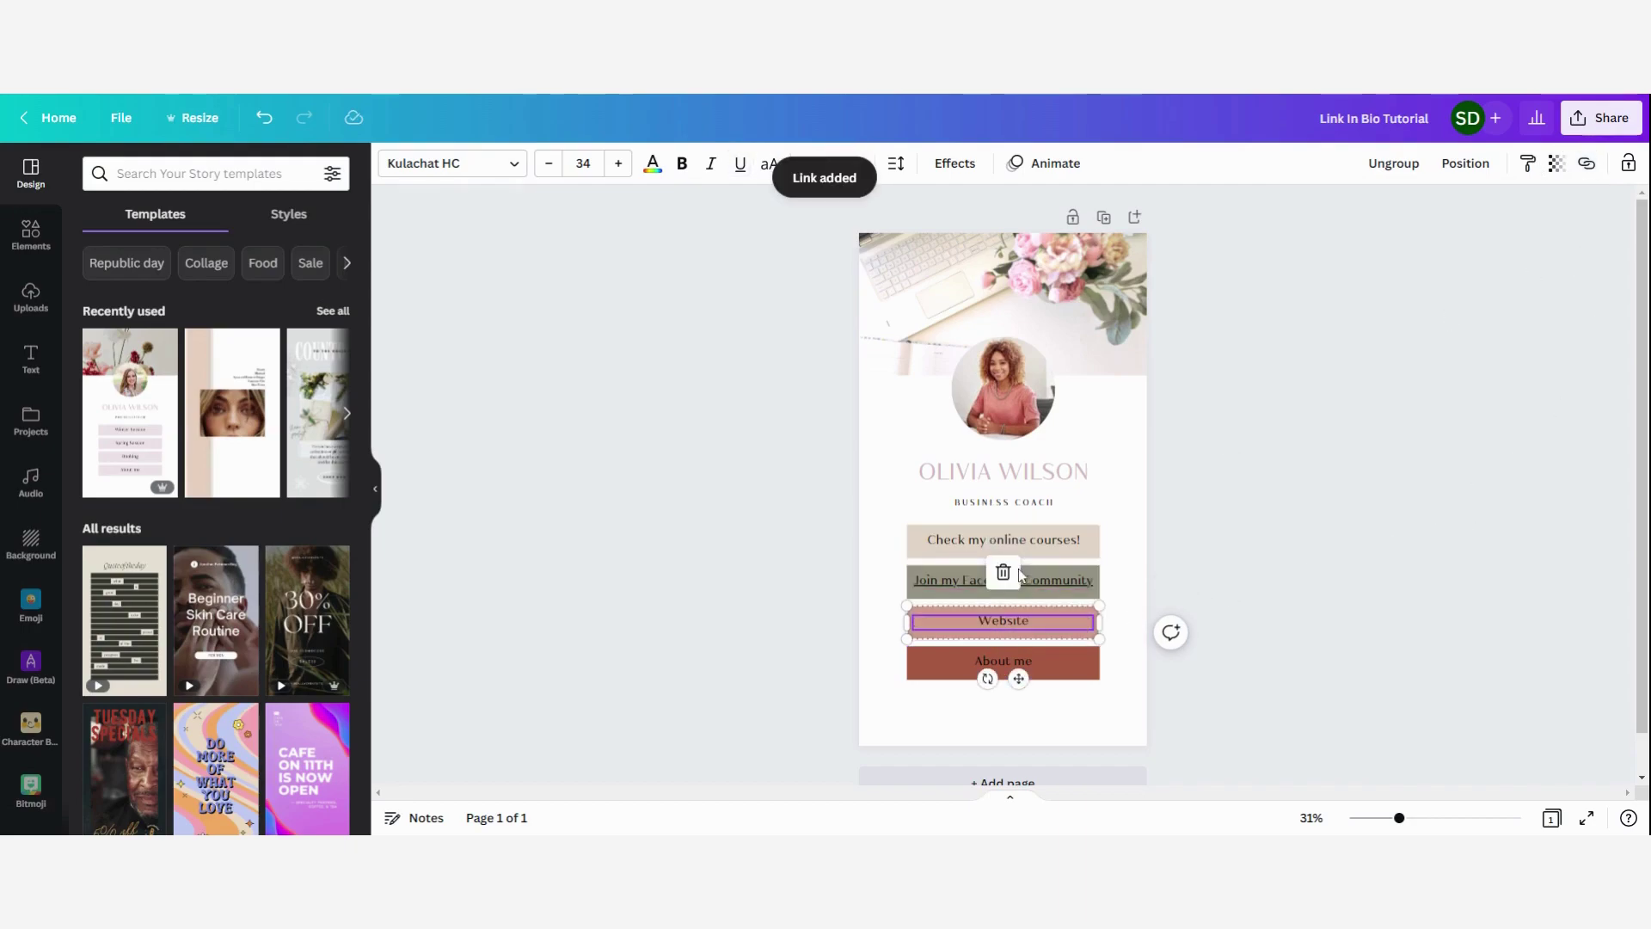
key("Tab")
left_click(1290, 663)
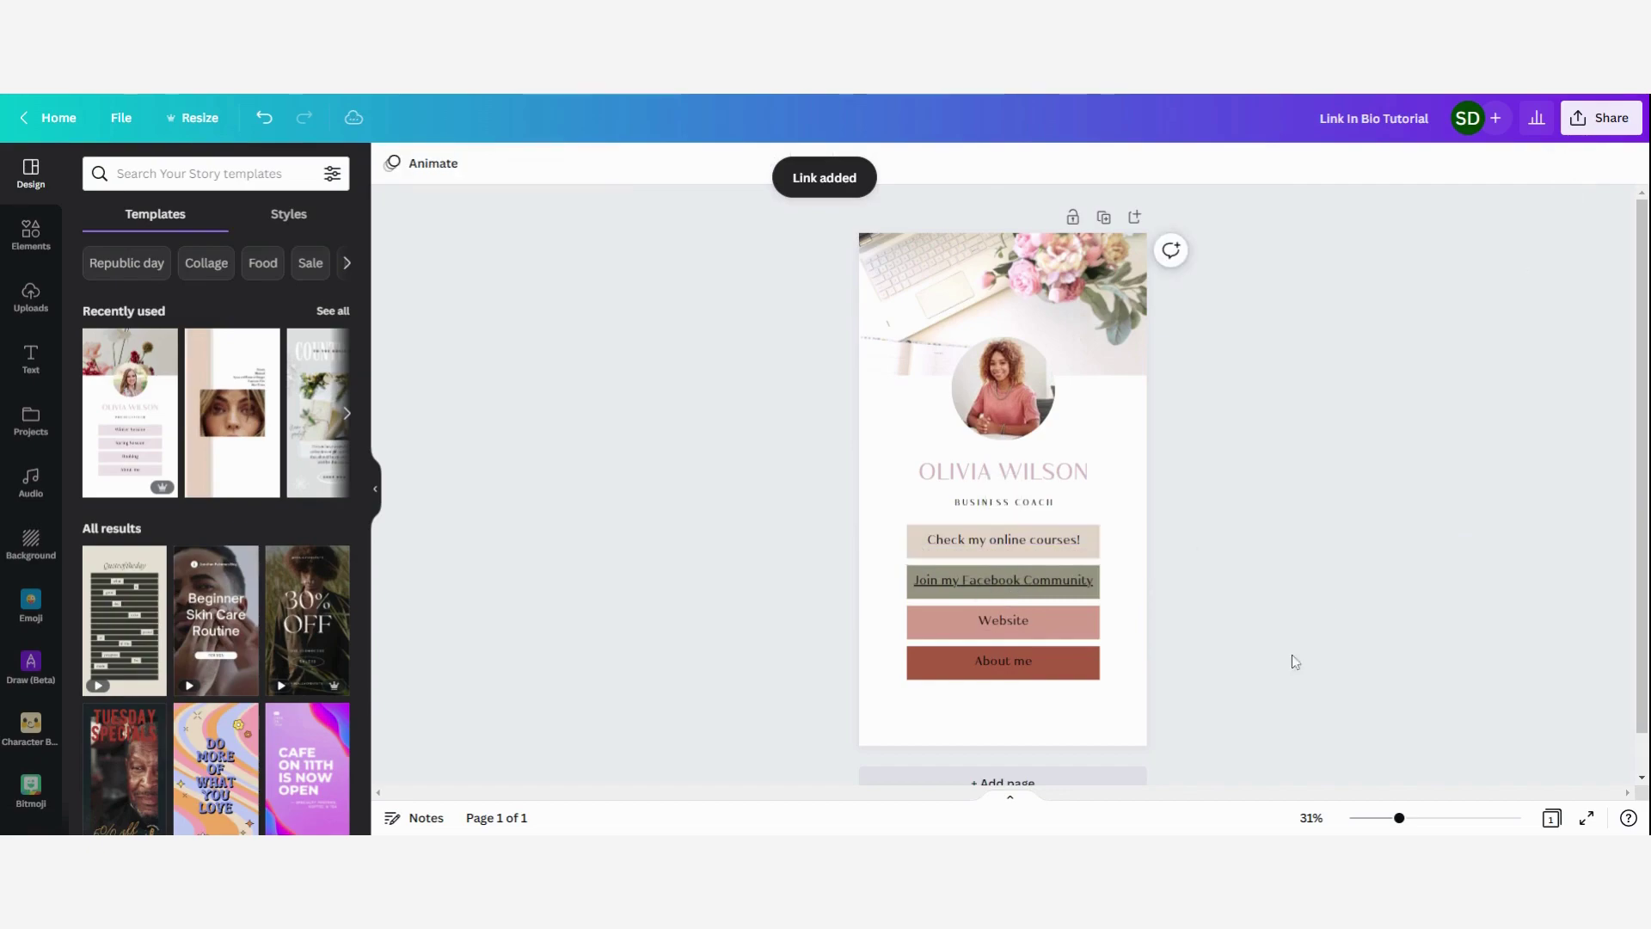
left_click(1092, 626)
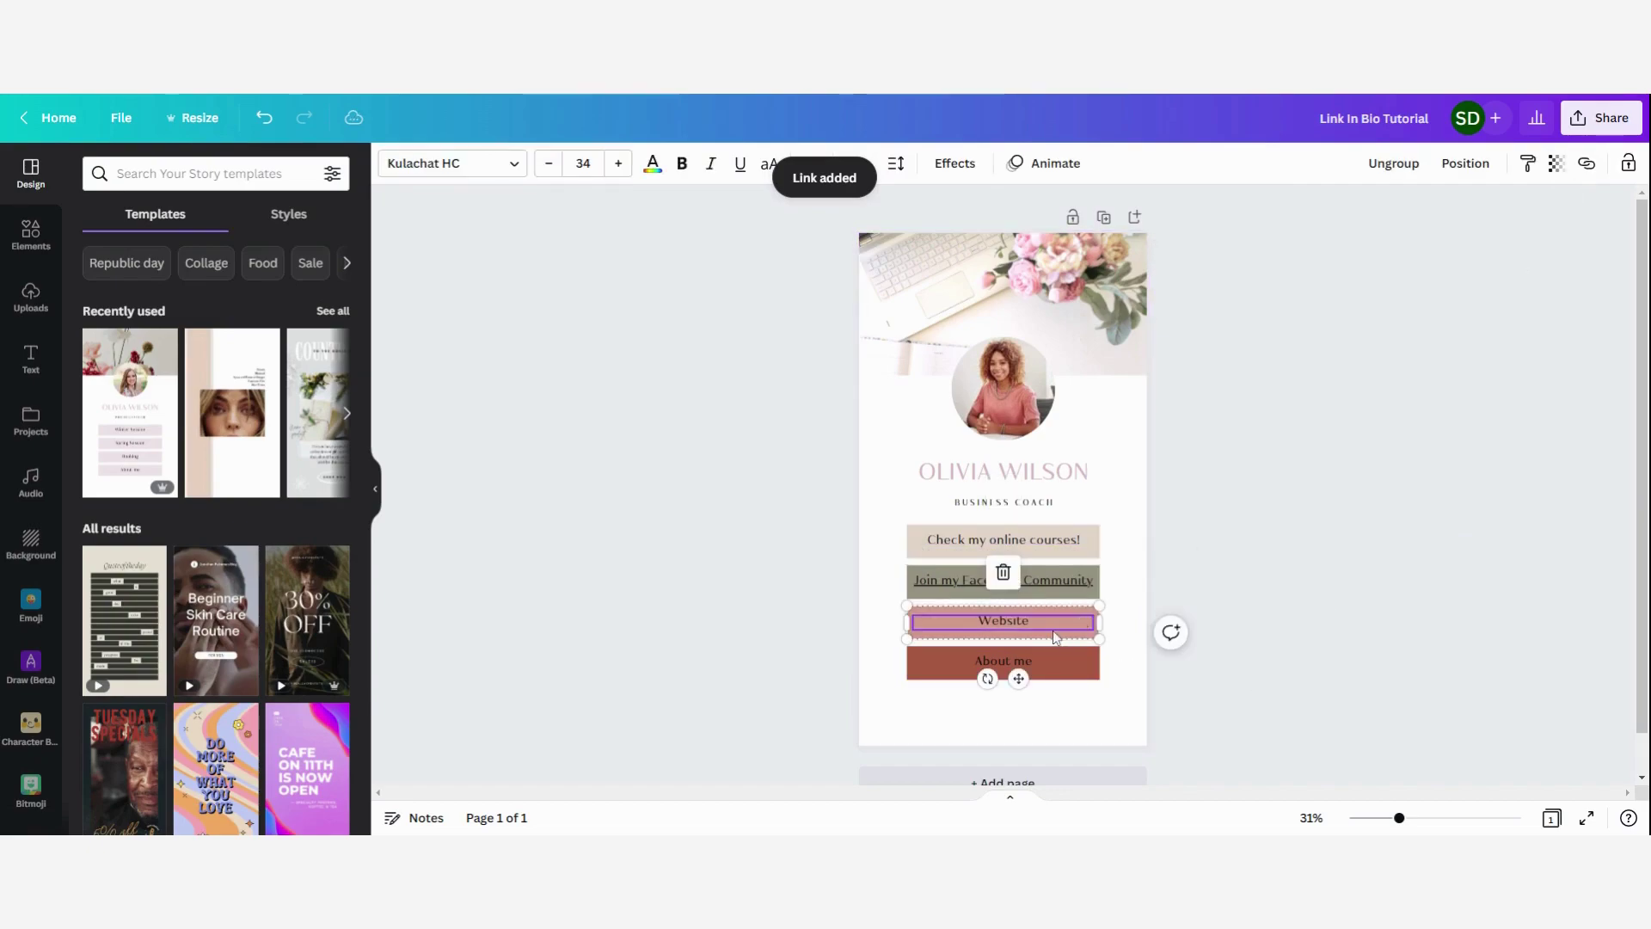
left_click(1587, 164)
type("www")
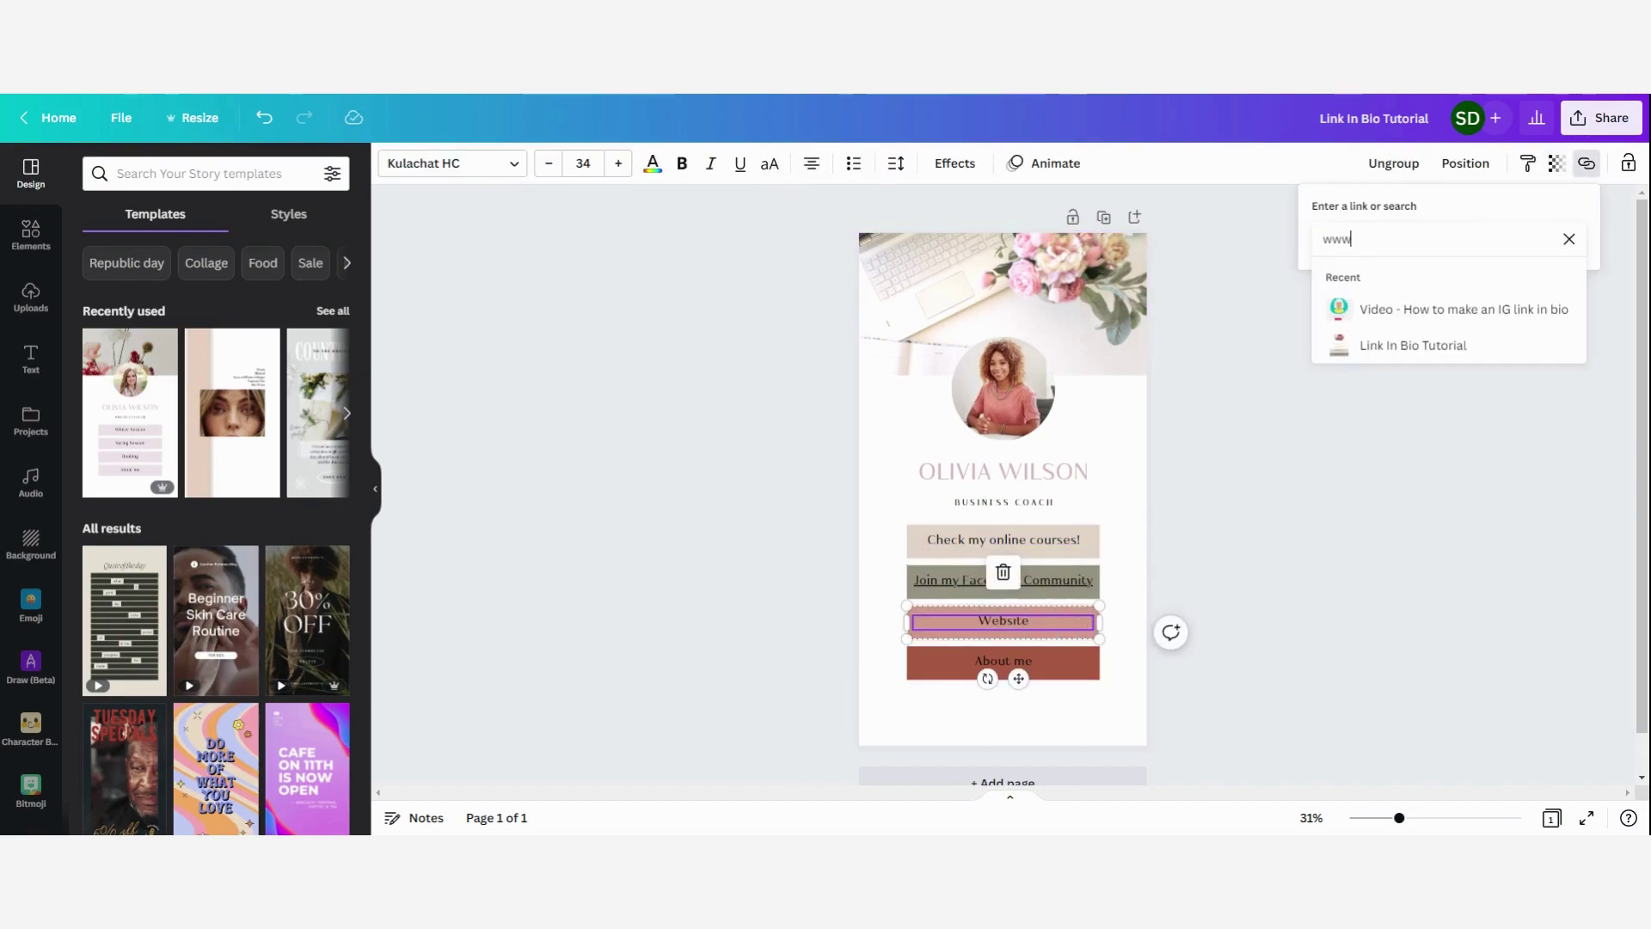
type(".businesscoachexample.com")
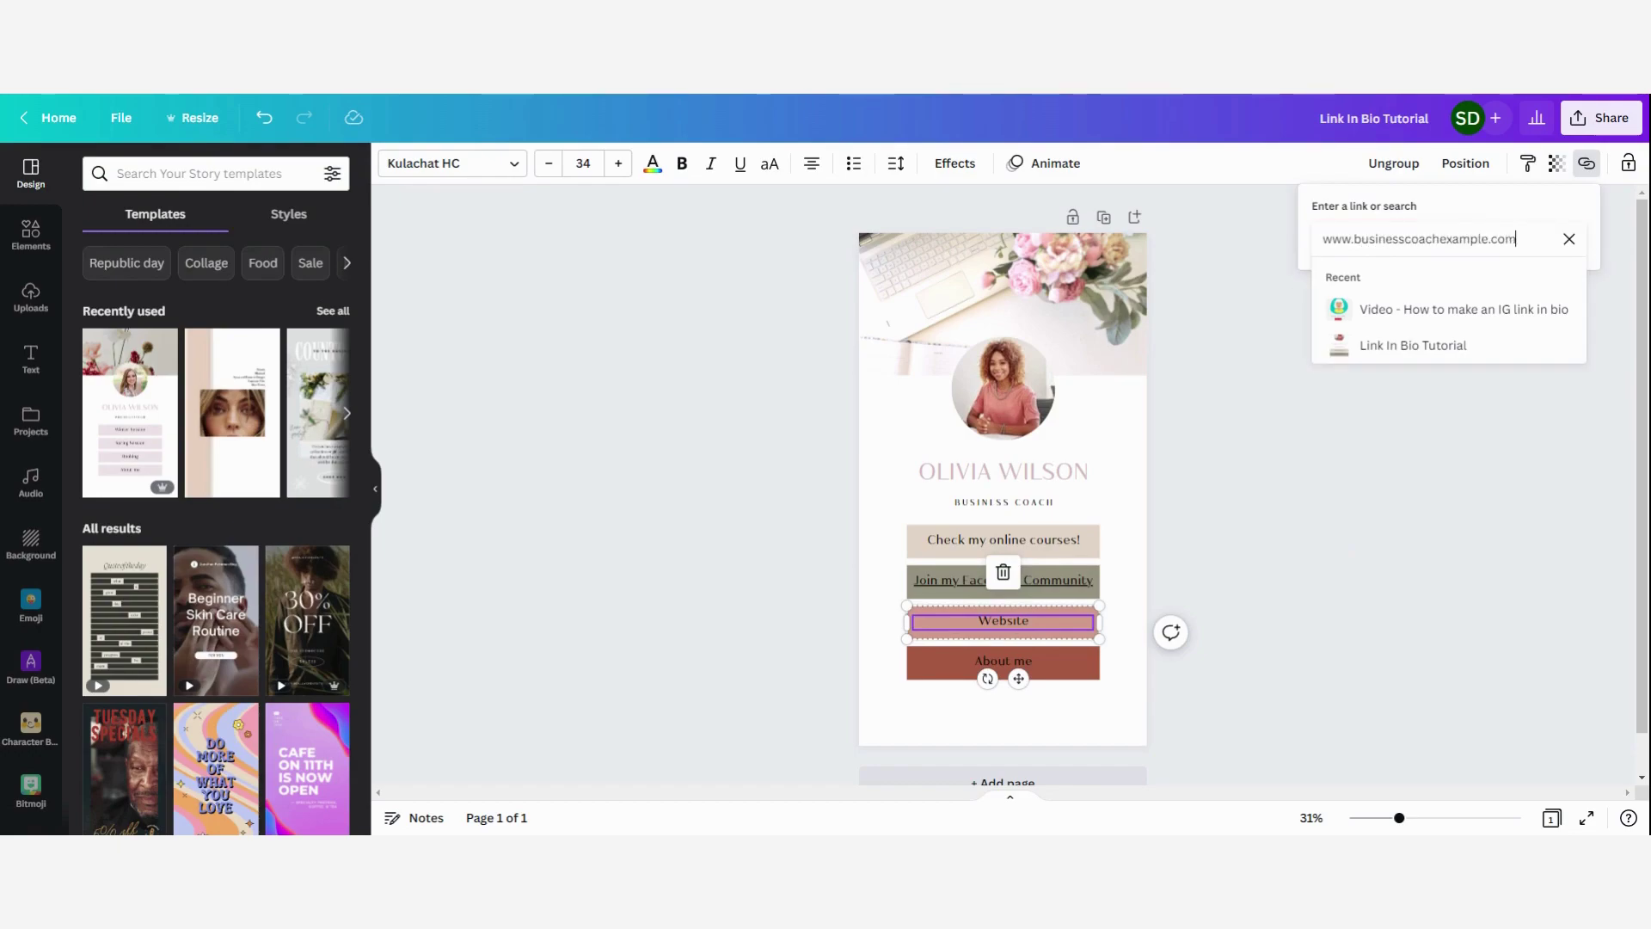
key("Return")
key("Tab")
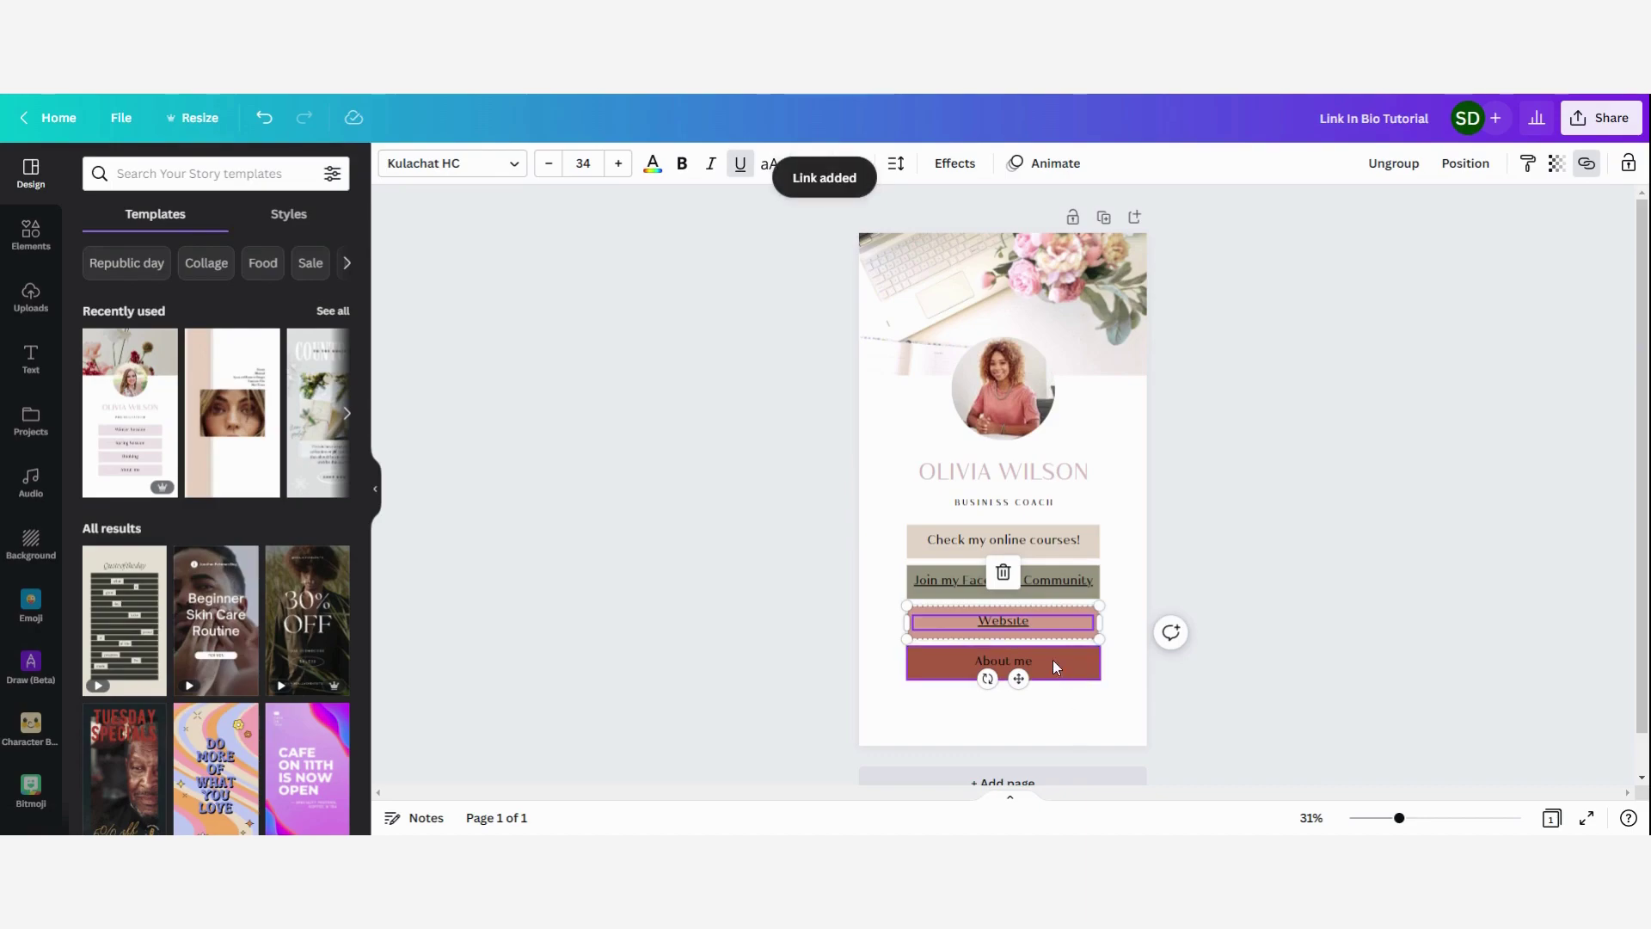
left_click(1586, 164)
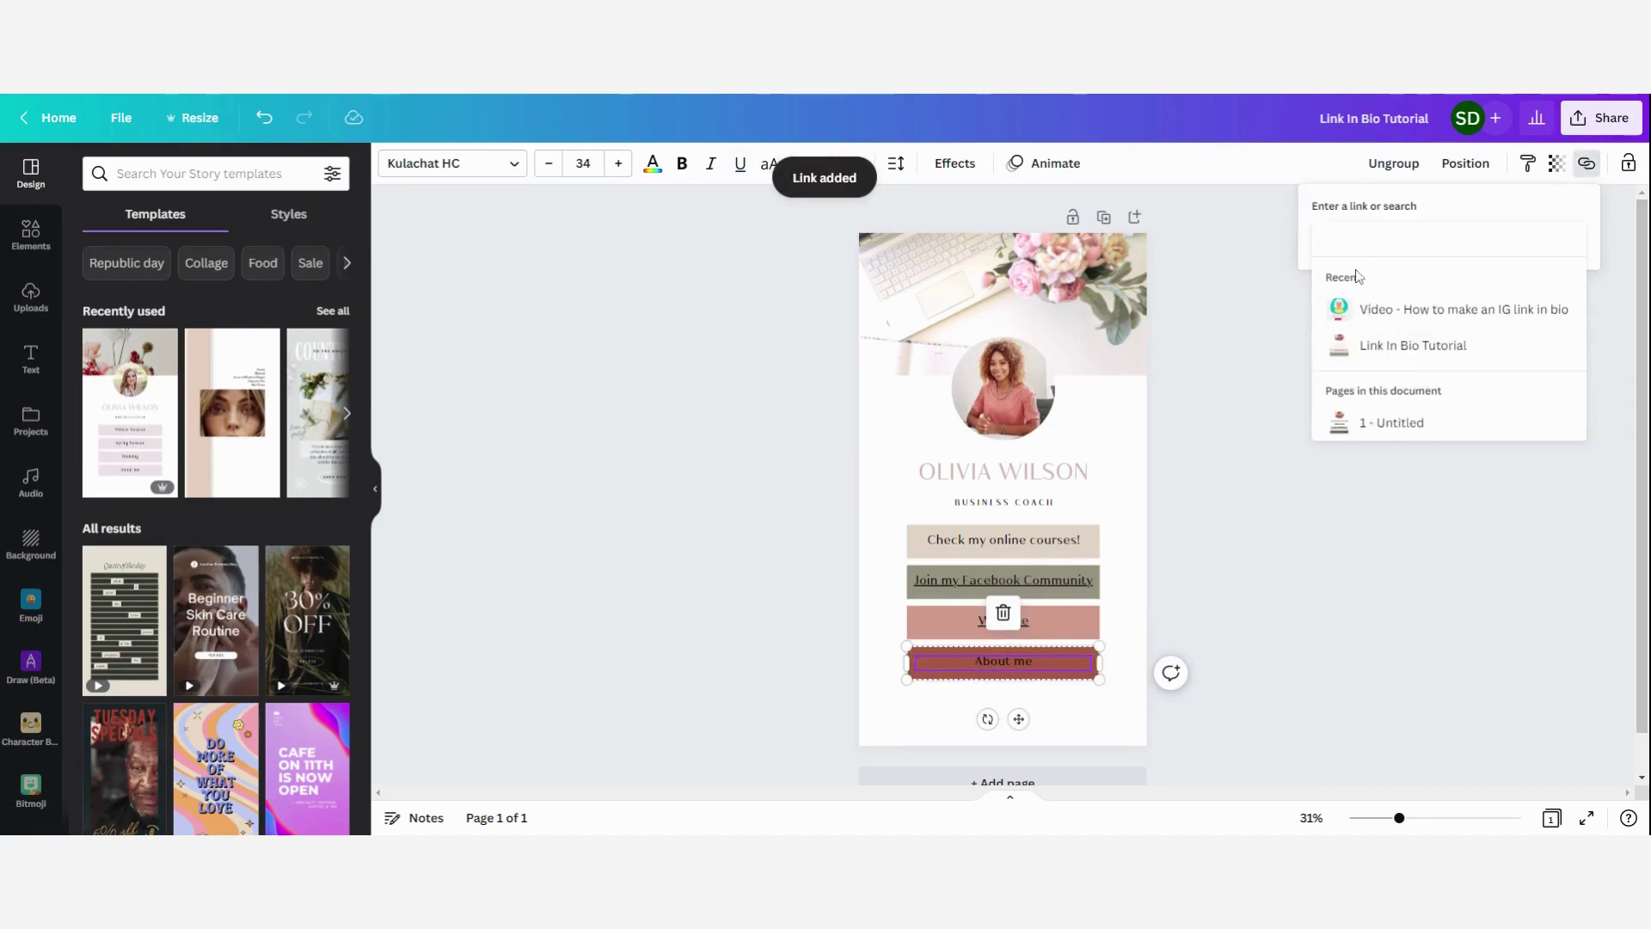
type("www.businesscoachexp")
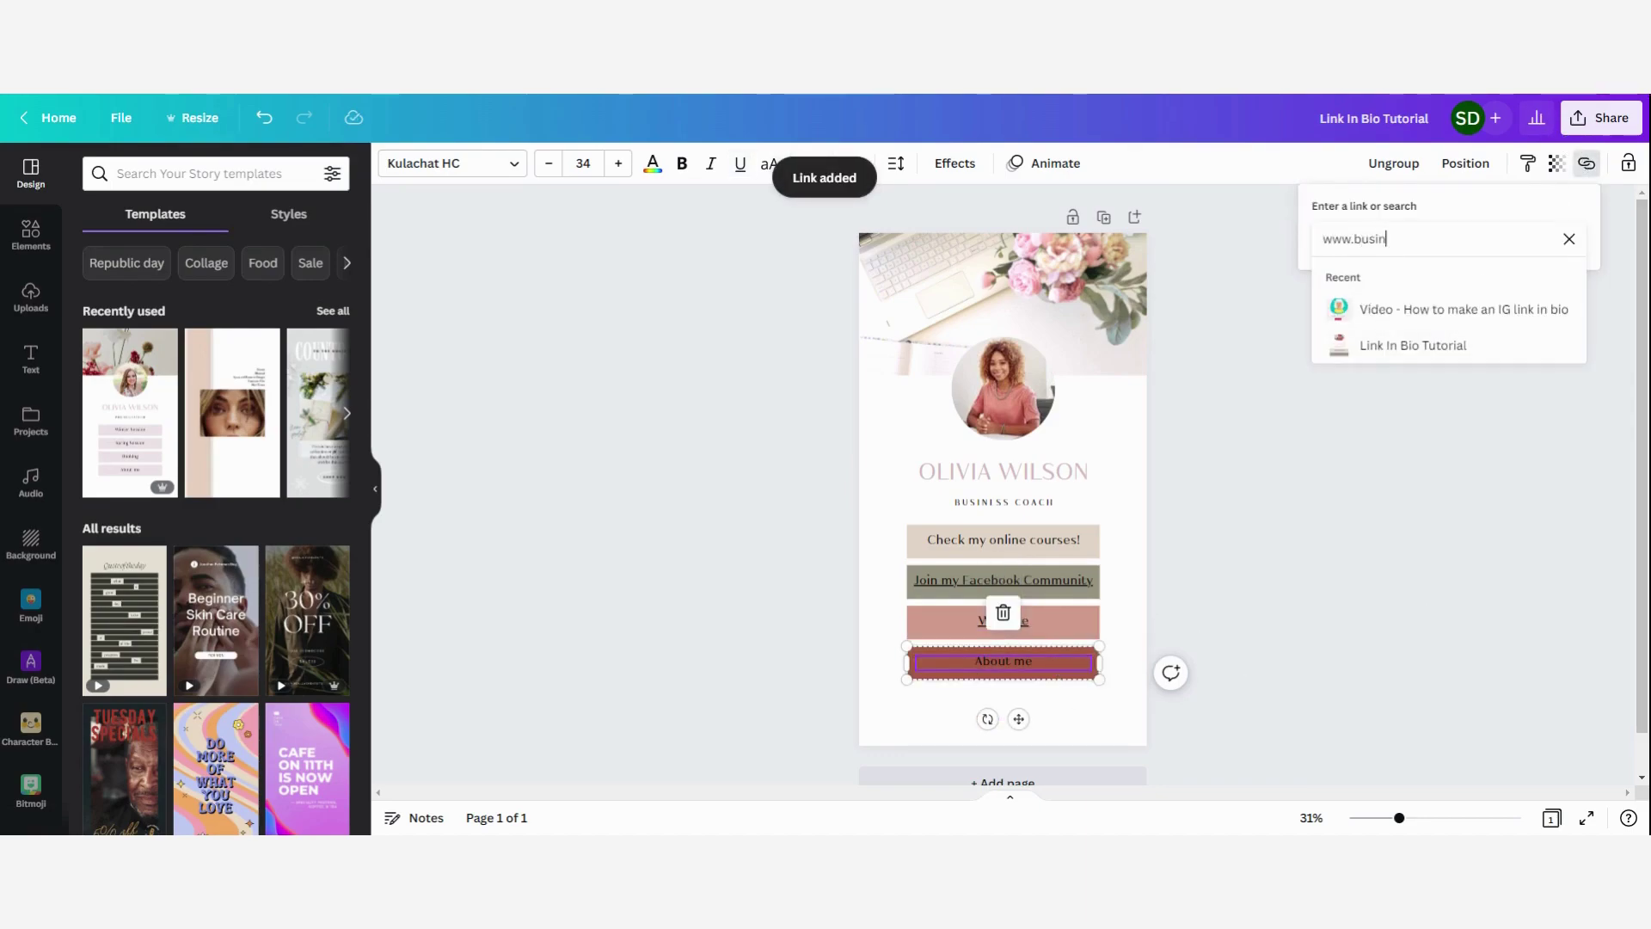
key("BackSpace")
type("ample.com/aboutme")
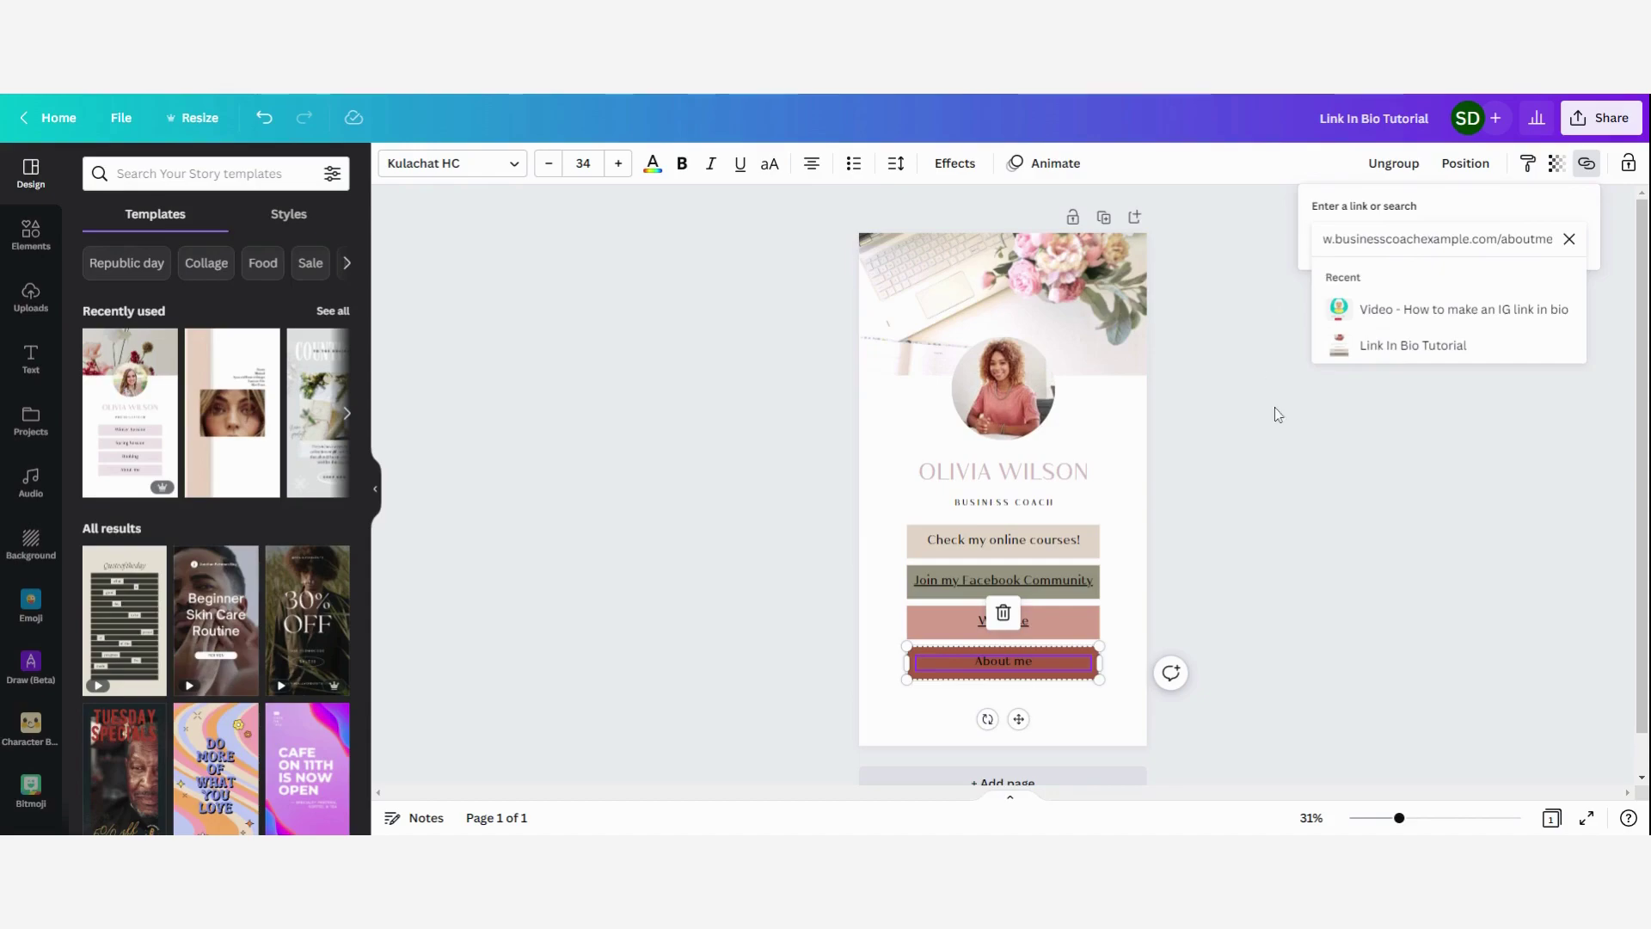
key("Return")
Check the link setting of the "Check my online courses!" button and deselect it
left_click(1033, 542)
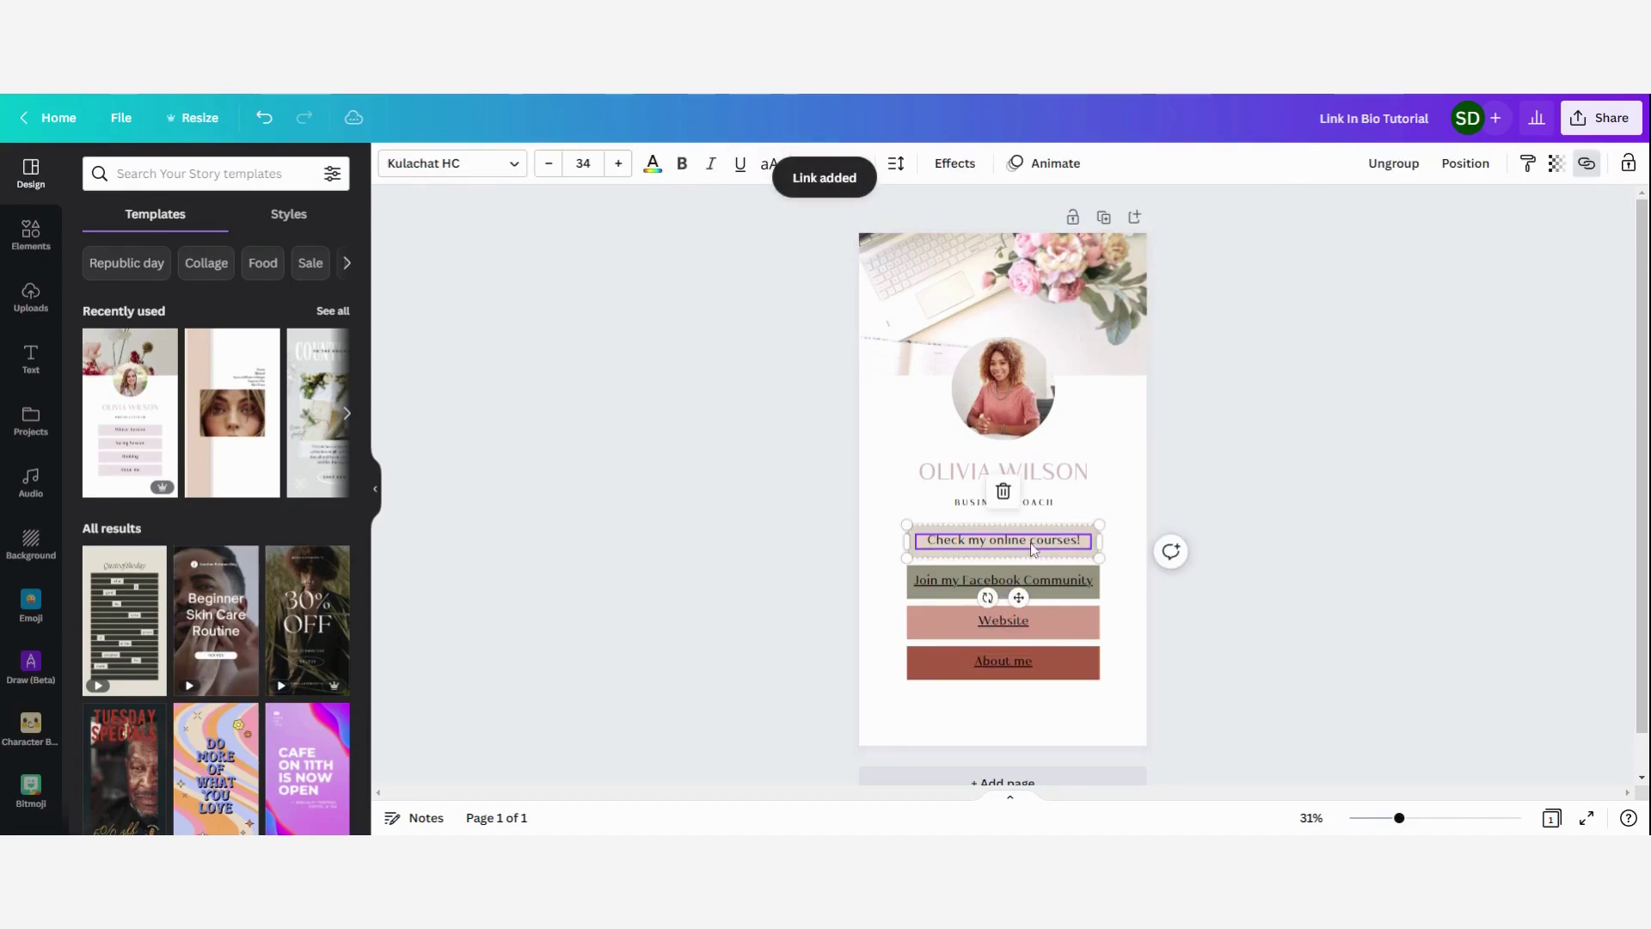
left_click(1586, 164)
left_click(1421, 596)
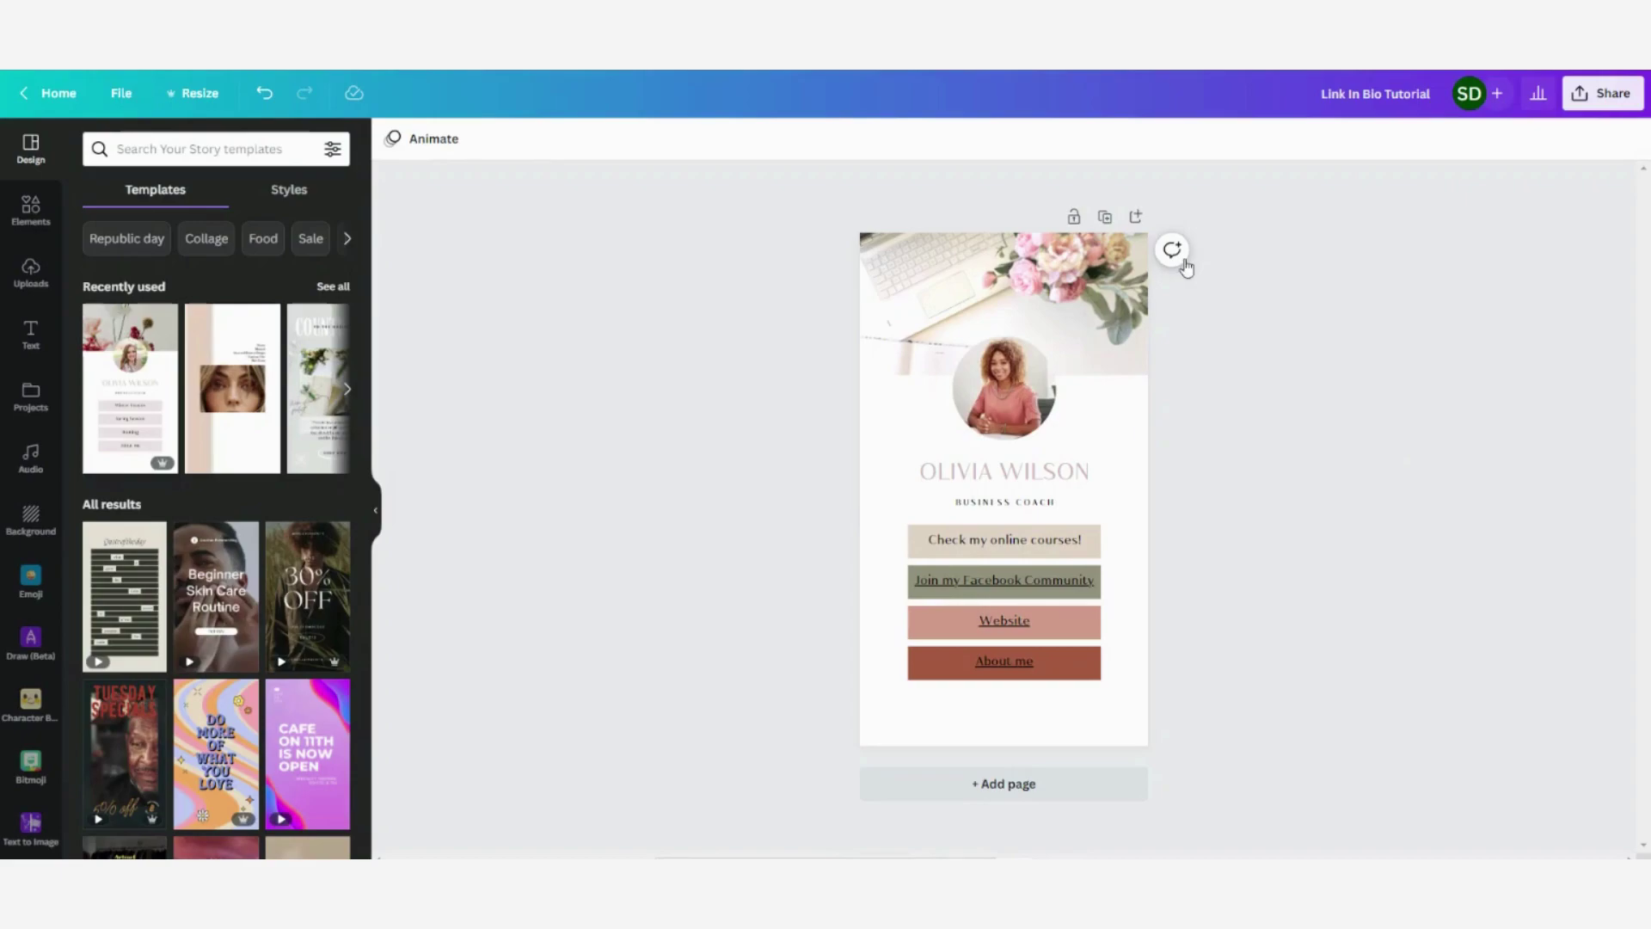
Examine the file types offered for downloading the design and return to the sharing options
left_click(1603, 95)
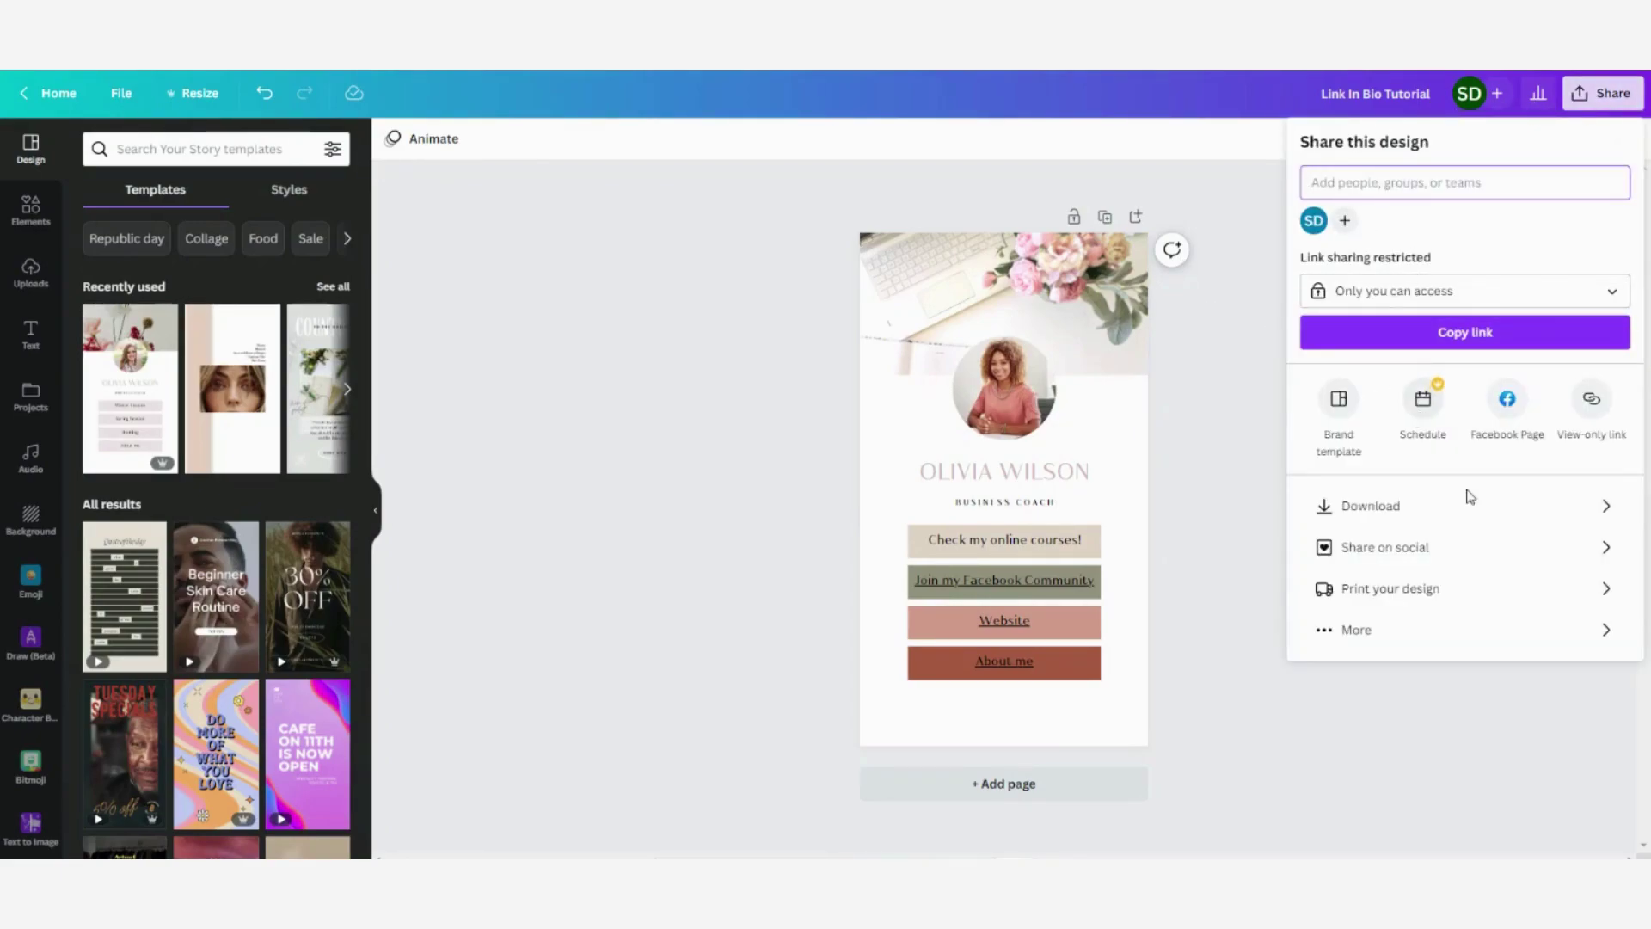
left_click(1430, 510)
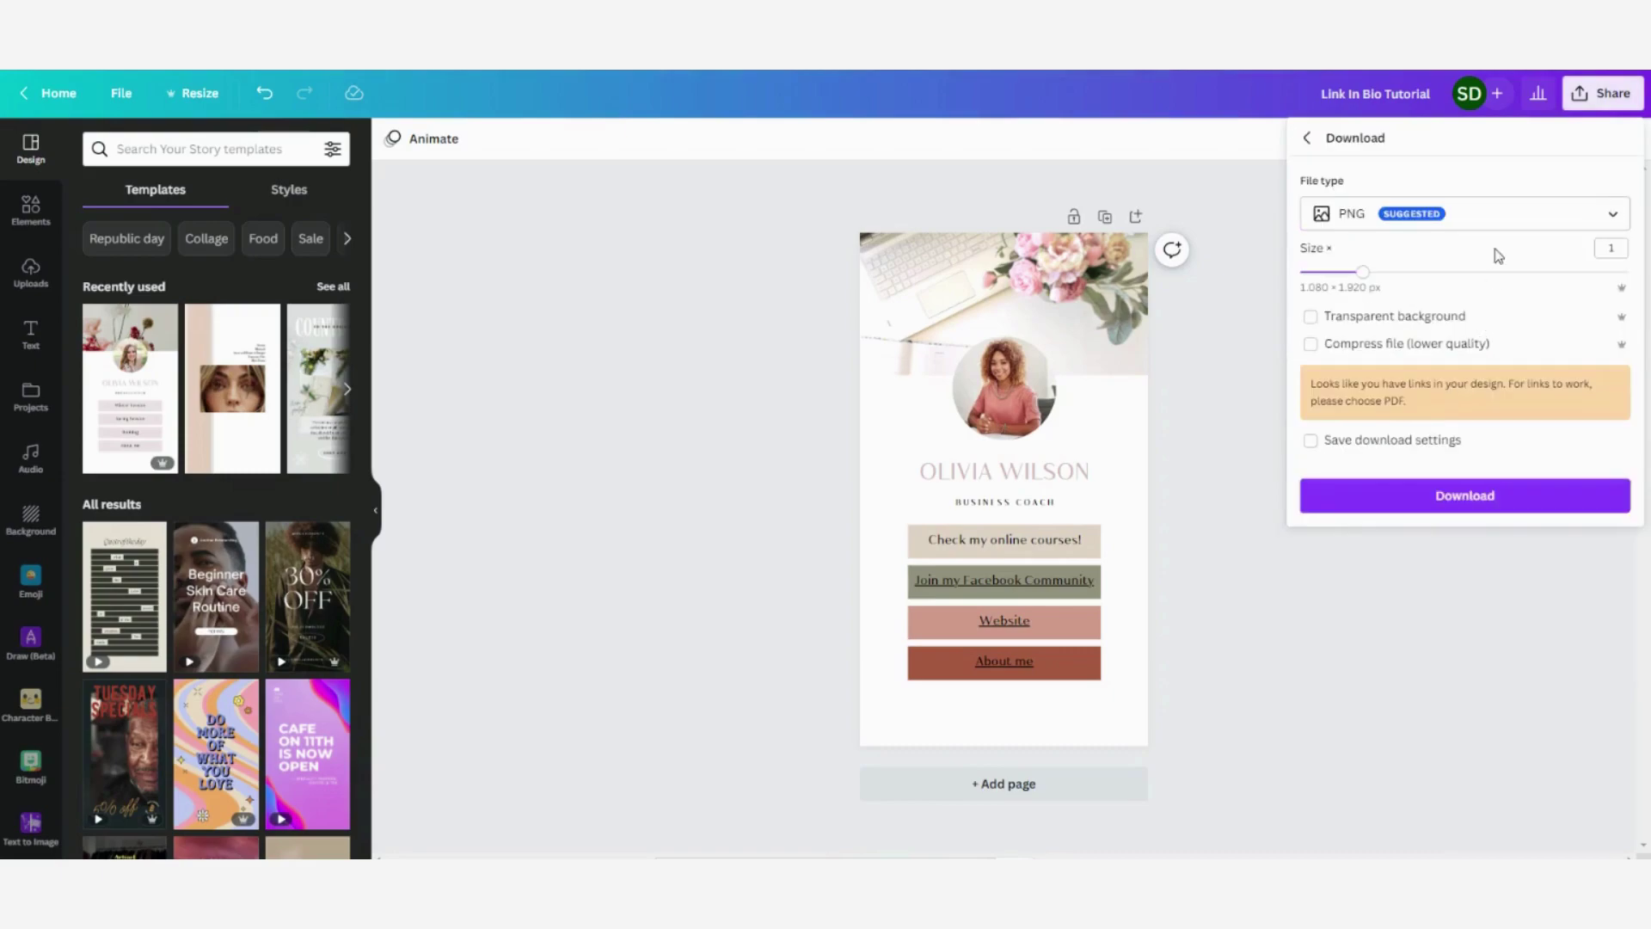
left_click(1485, 214)
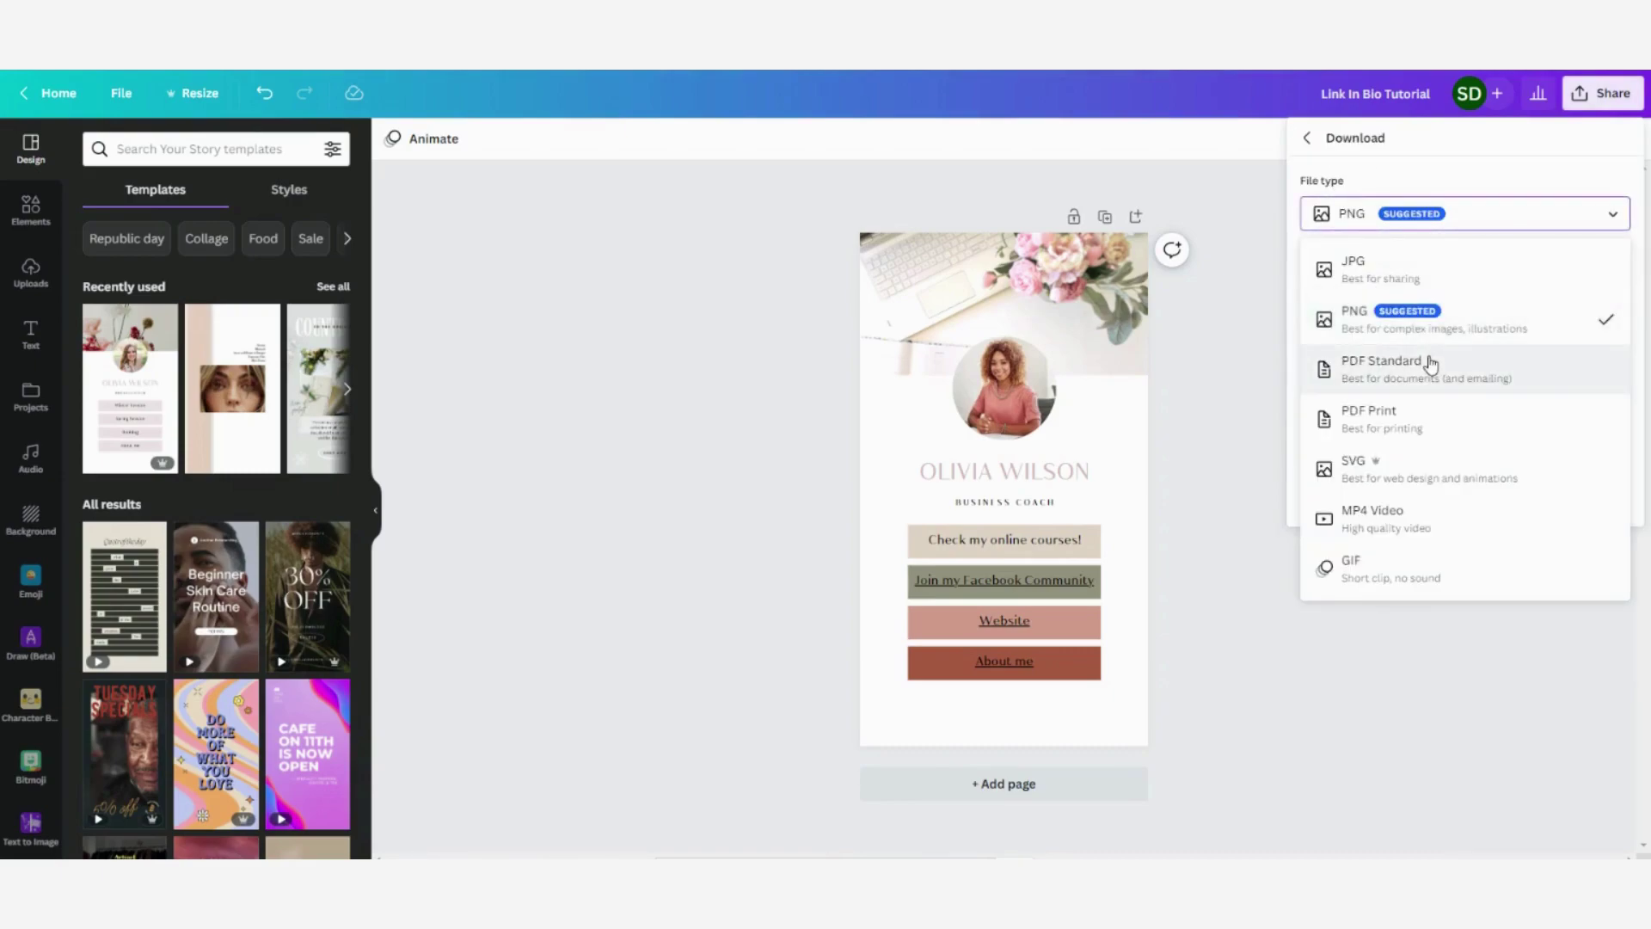
left_click(1306, 139)
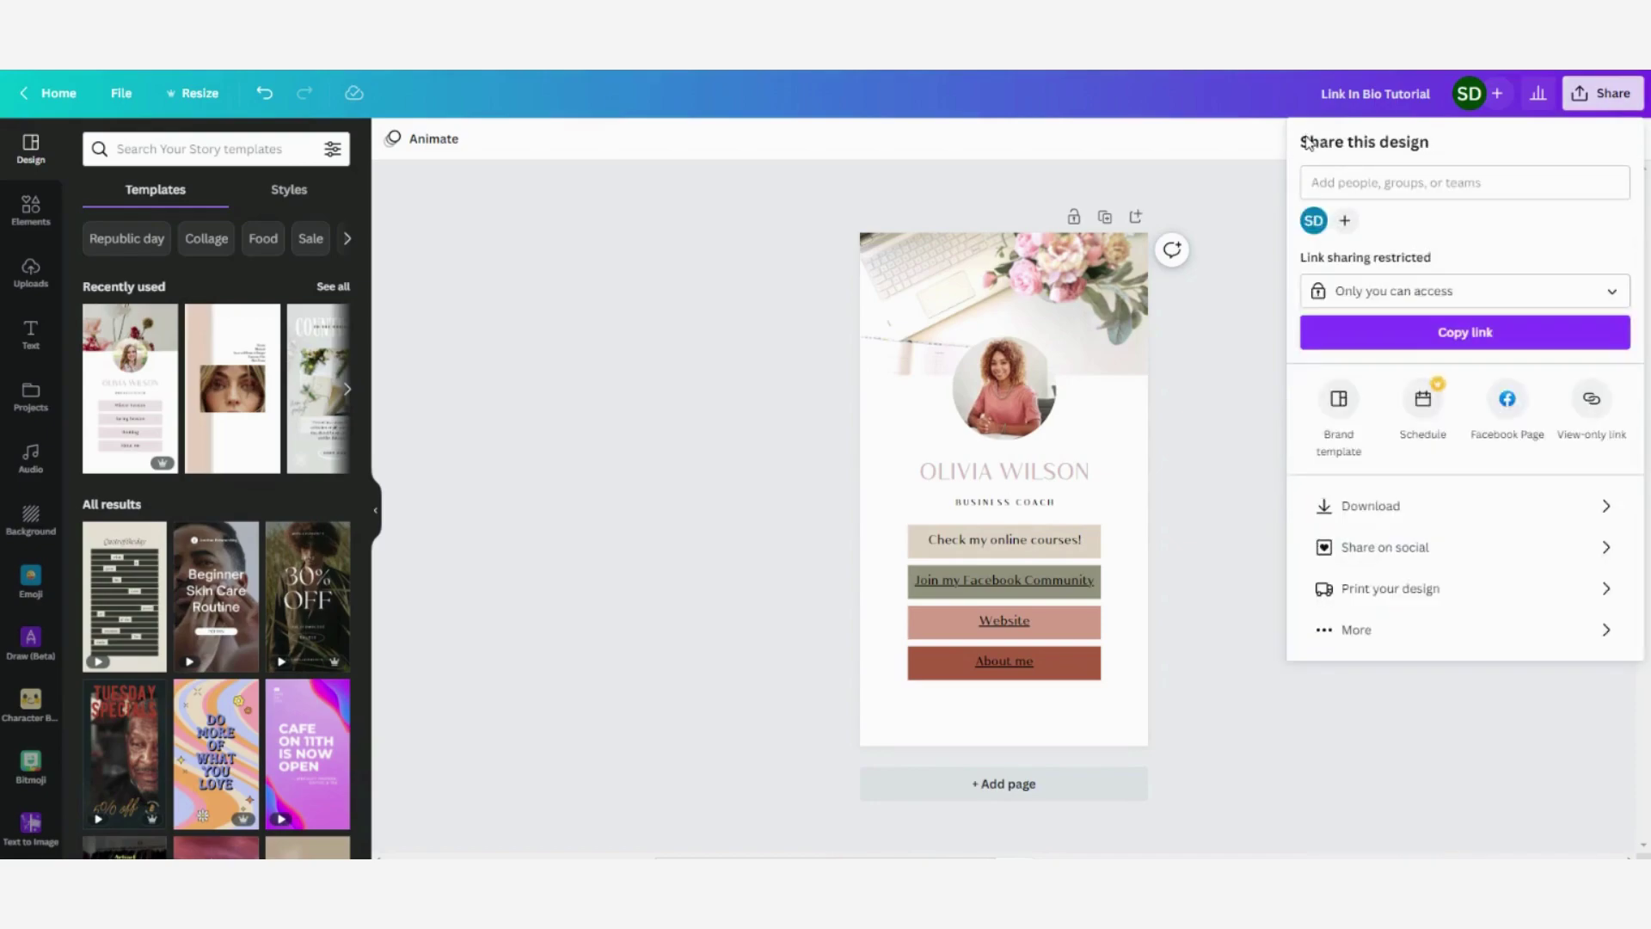
Search all sharing options for "website" and choose the Website publishing option
left_click(1511, 635)
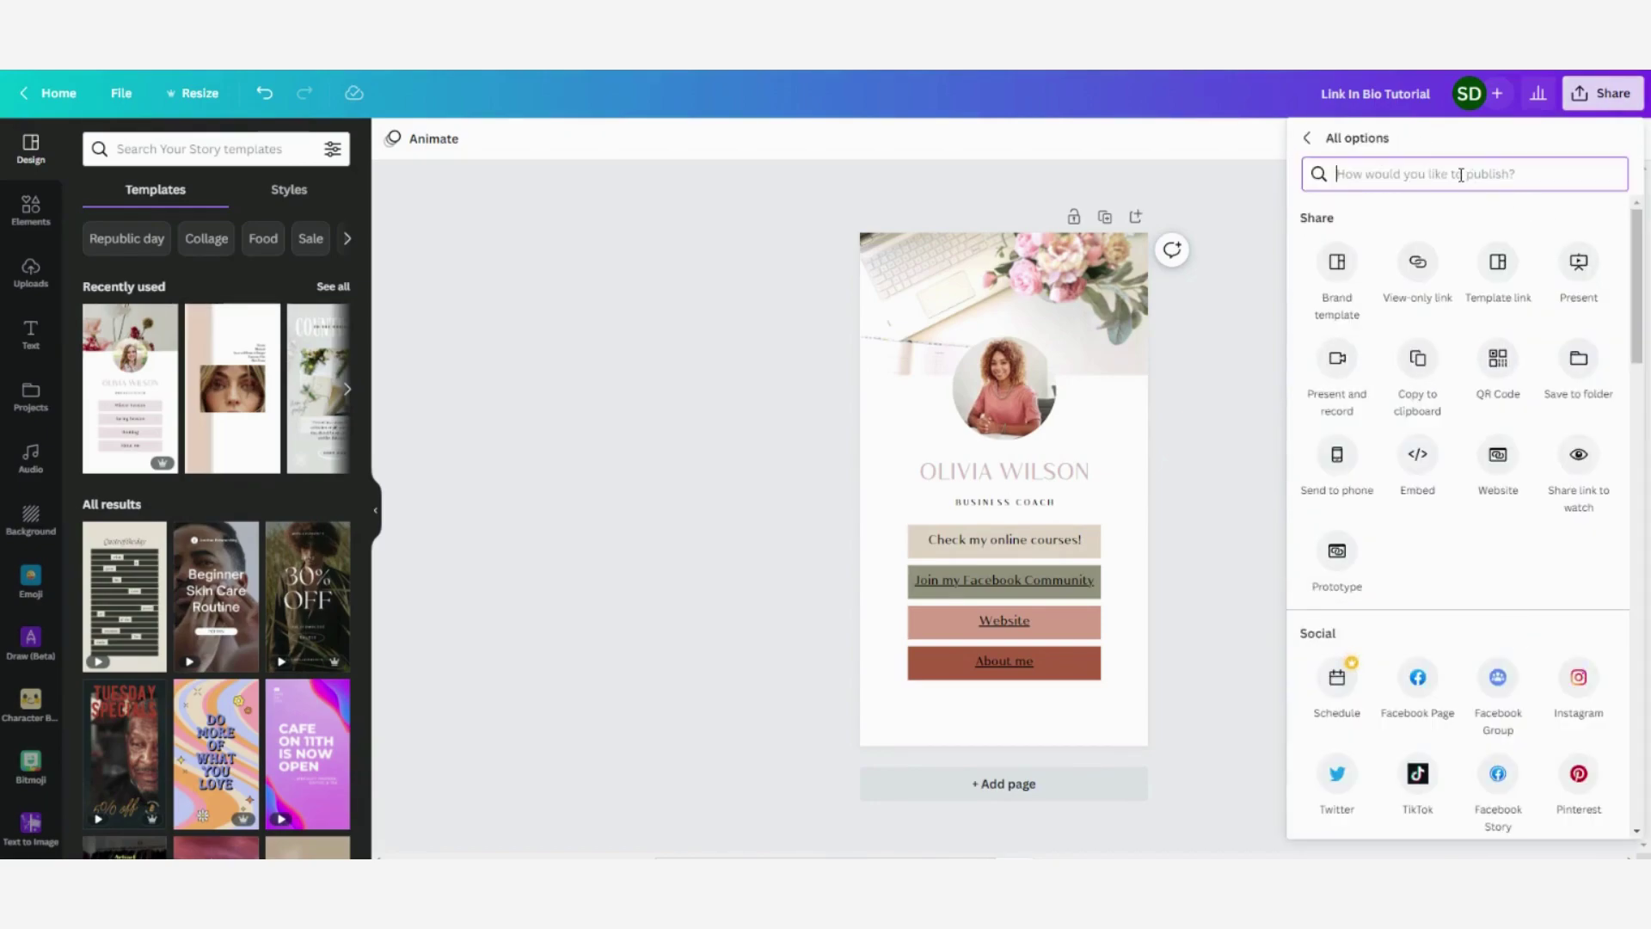
type("wes")
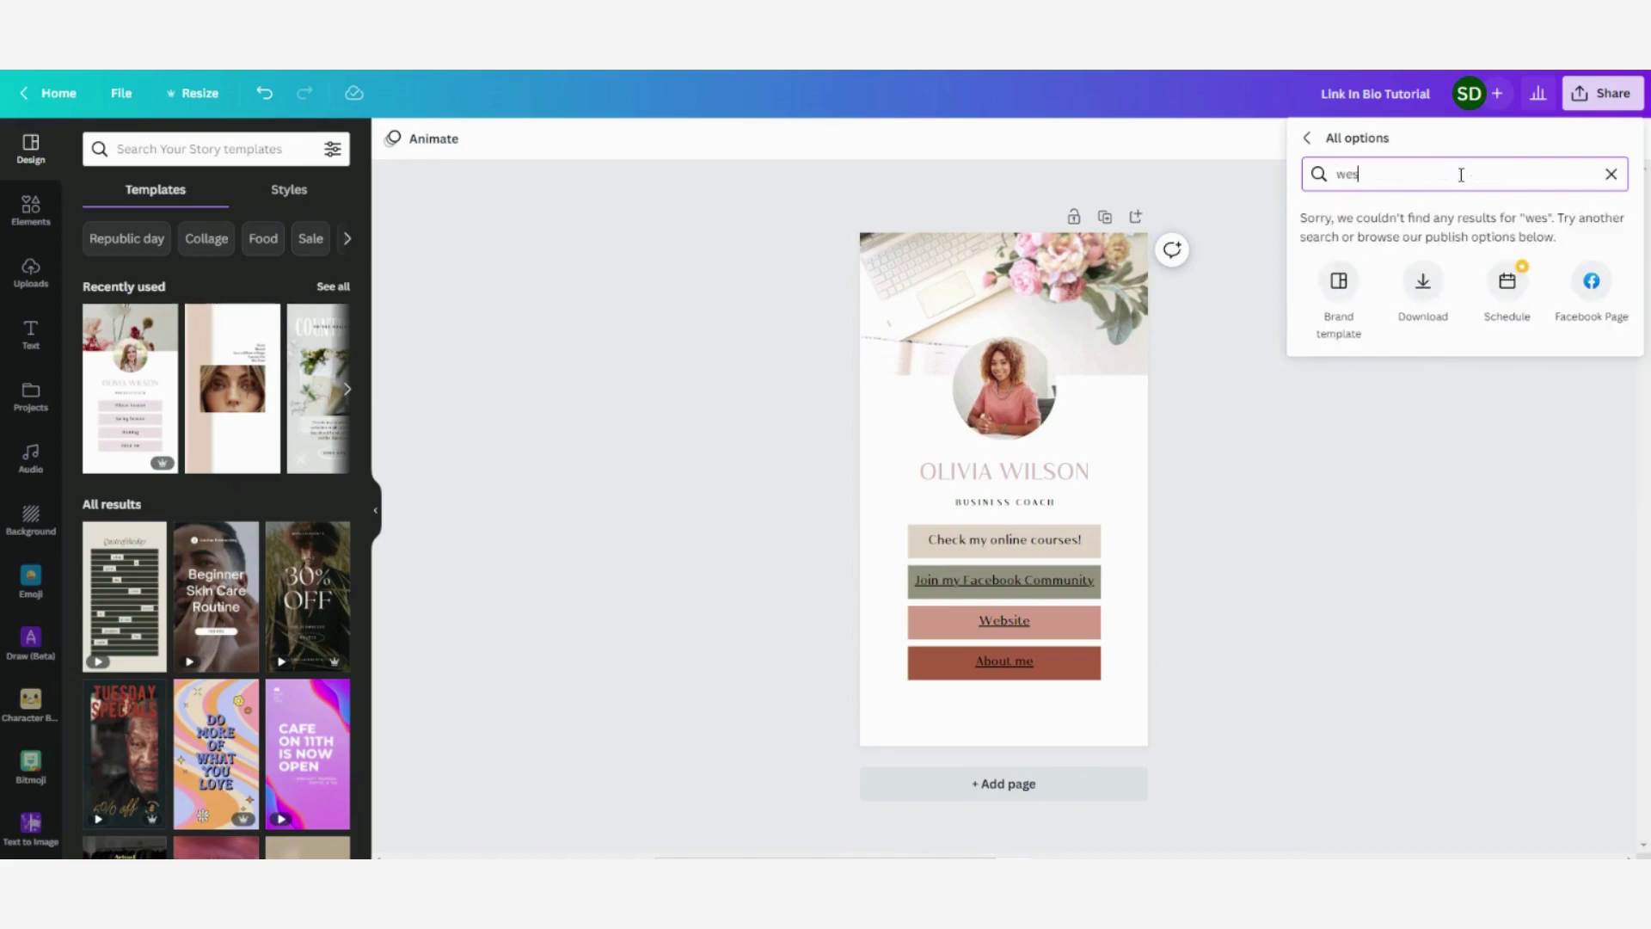
key("BackSpace")
type("bsite")
left_click(1340, 235)
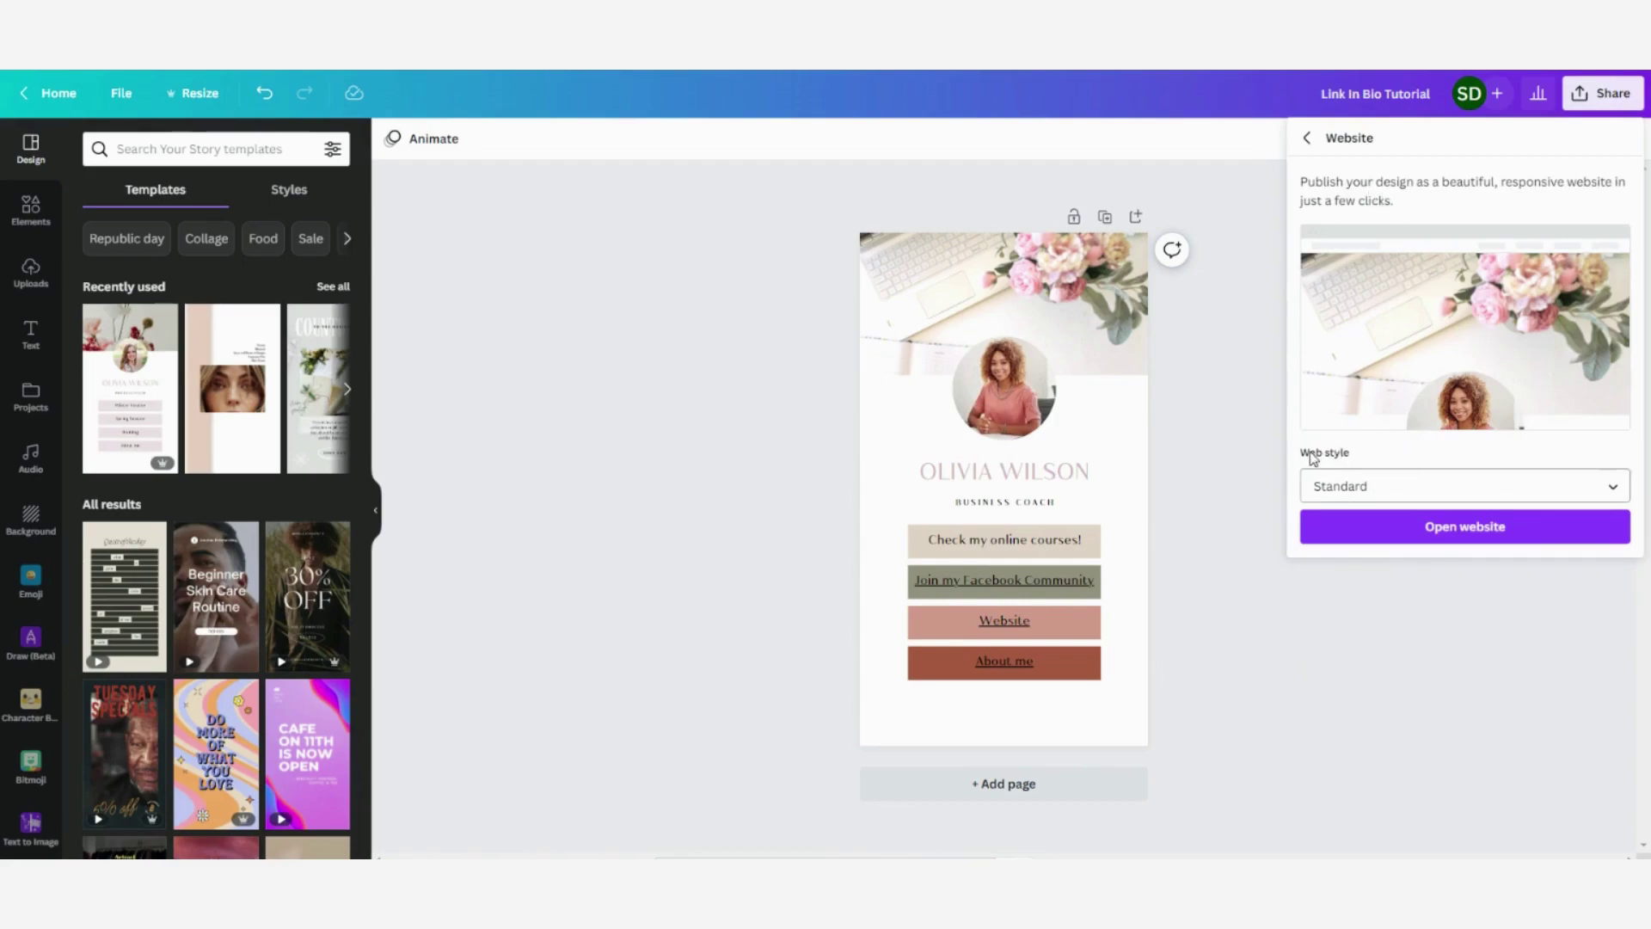
Choose the Standard web style, a single-page site with navigation bar, and open the design as a website
left_click(1358, 483)
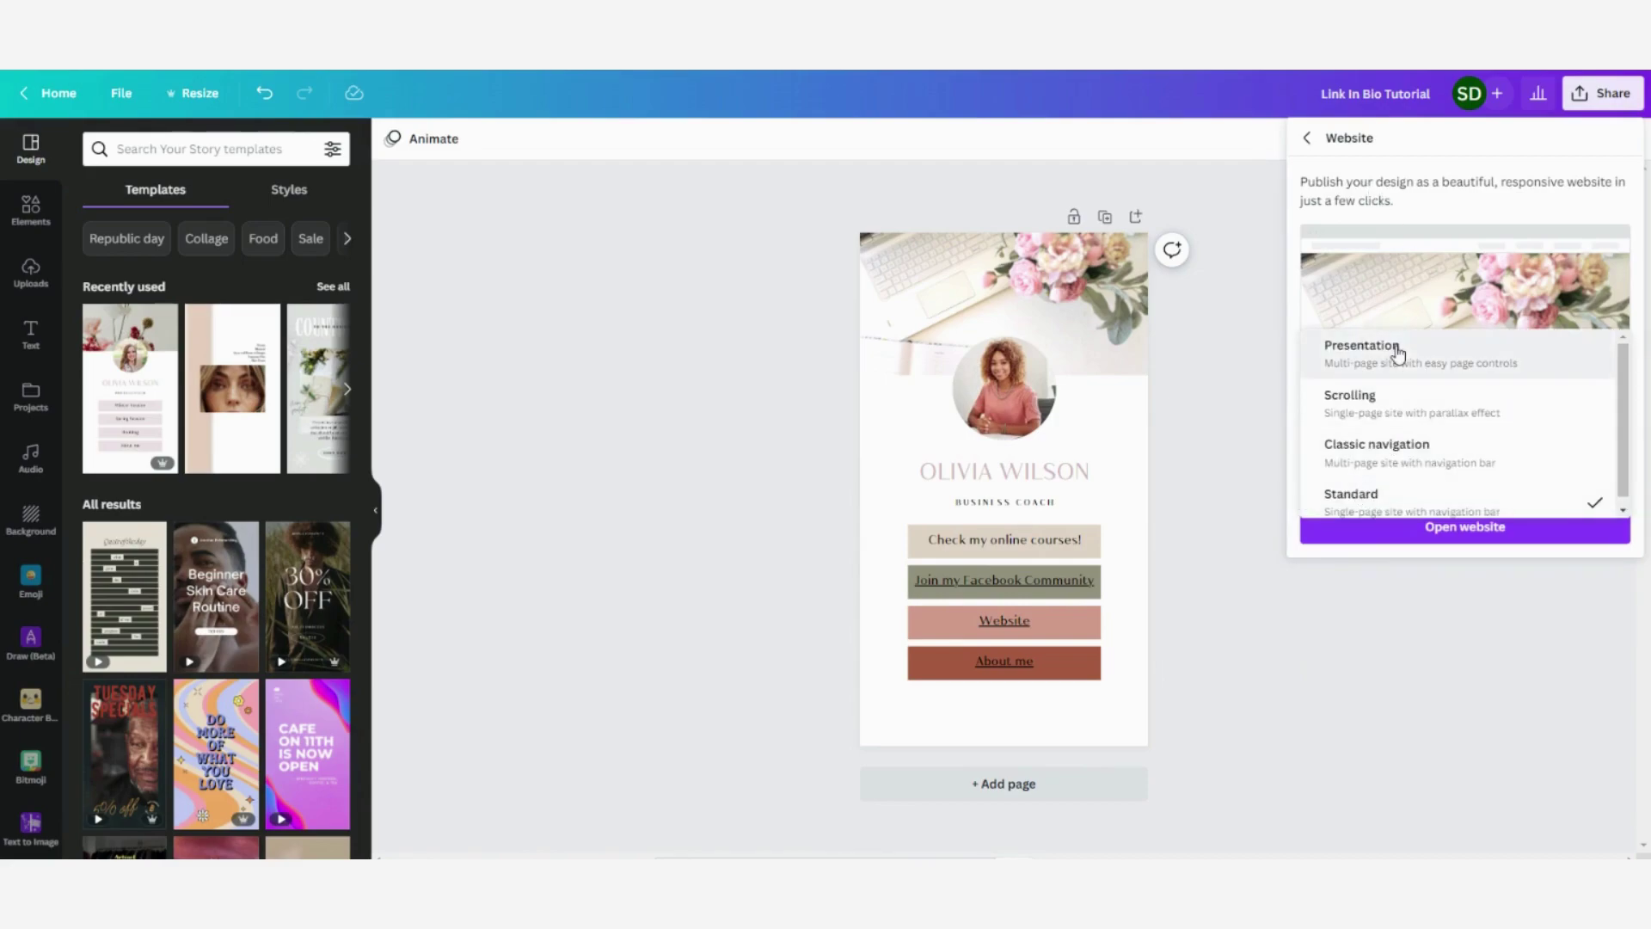
scroll(1404, 395, "up", 1)
scroll(1402, 464, "down", 1)
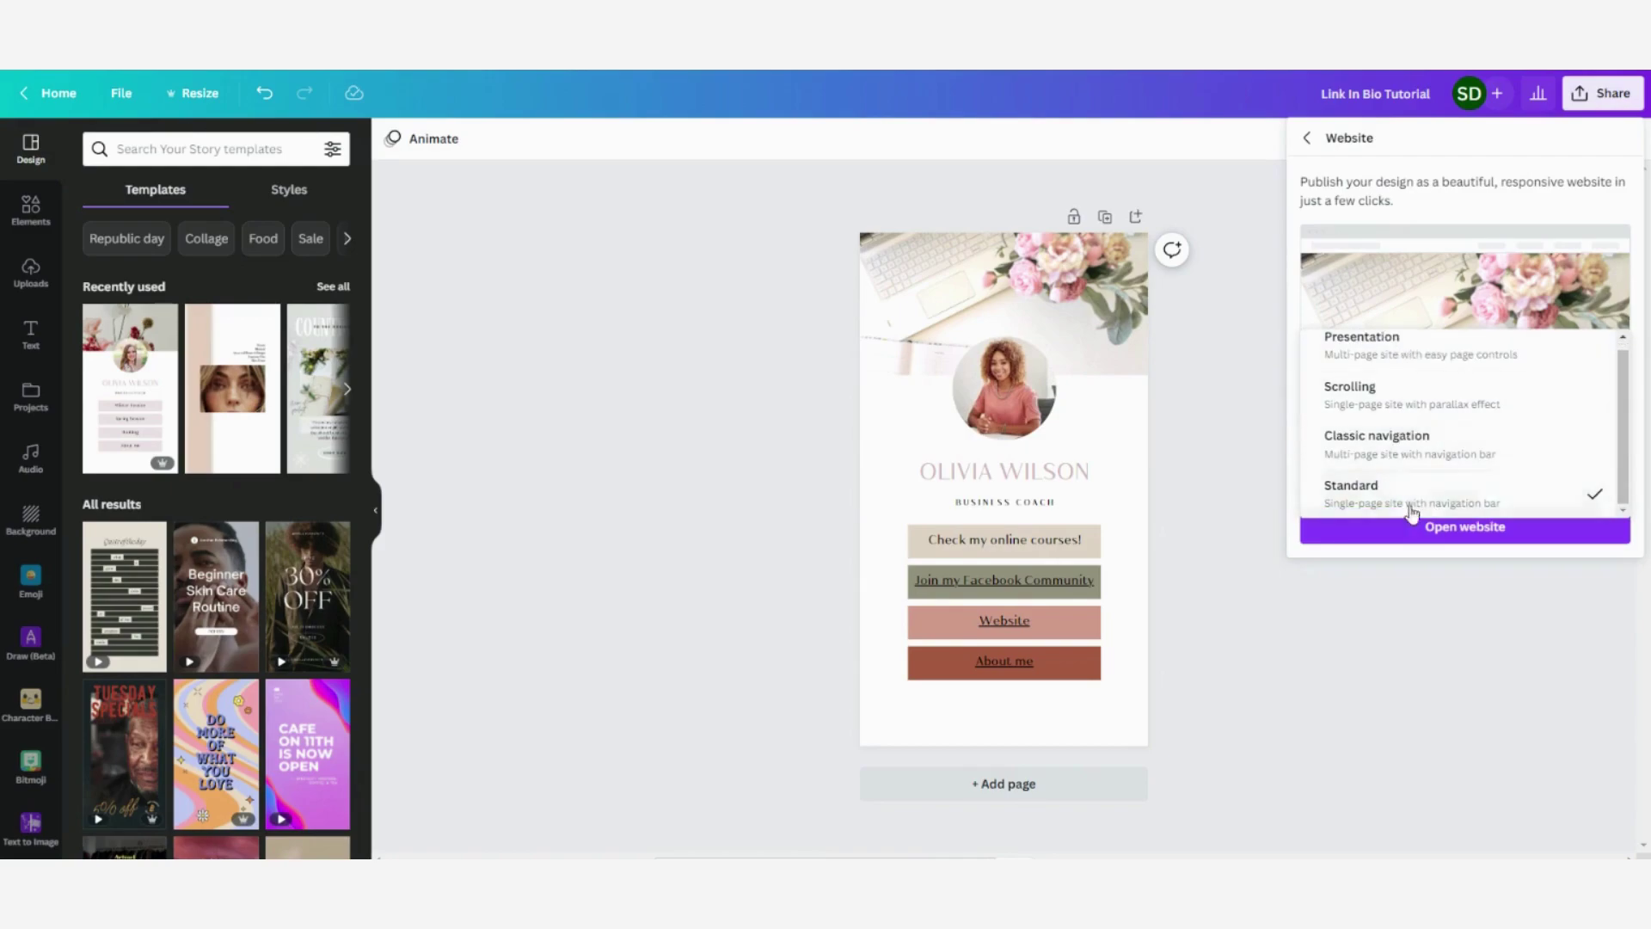
left_click(1361, 501)
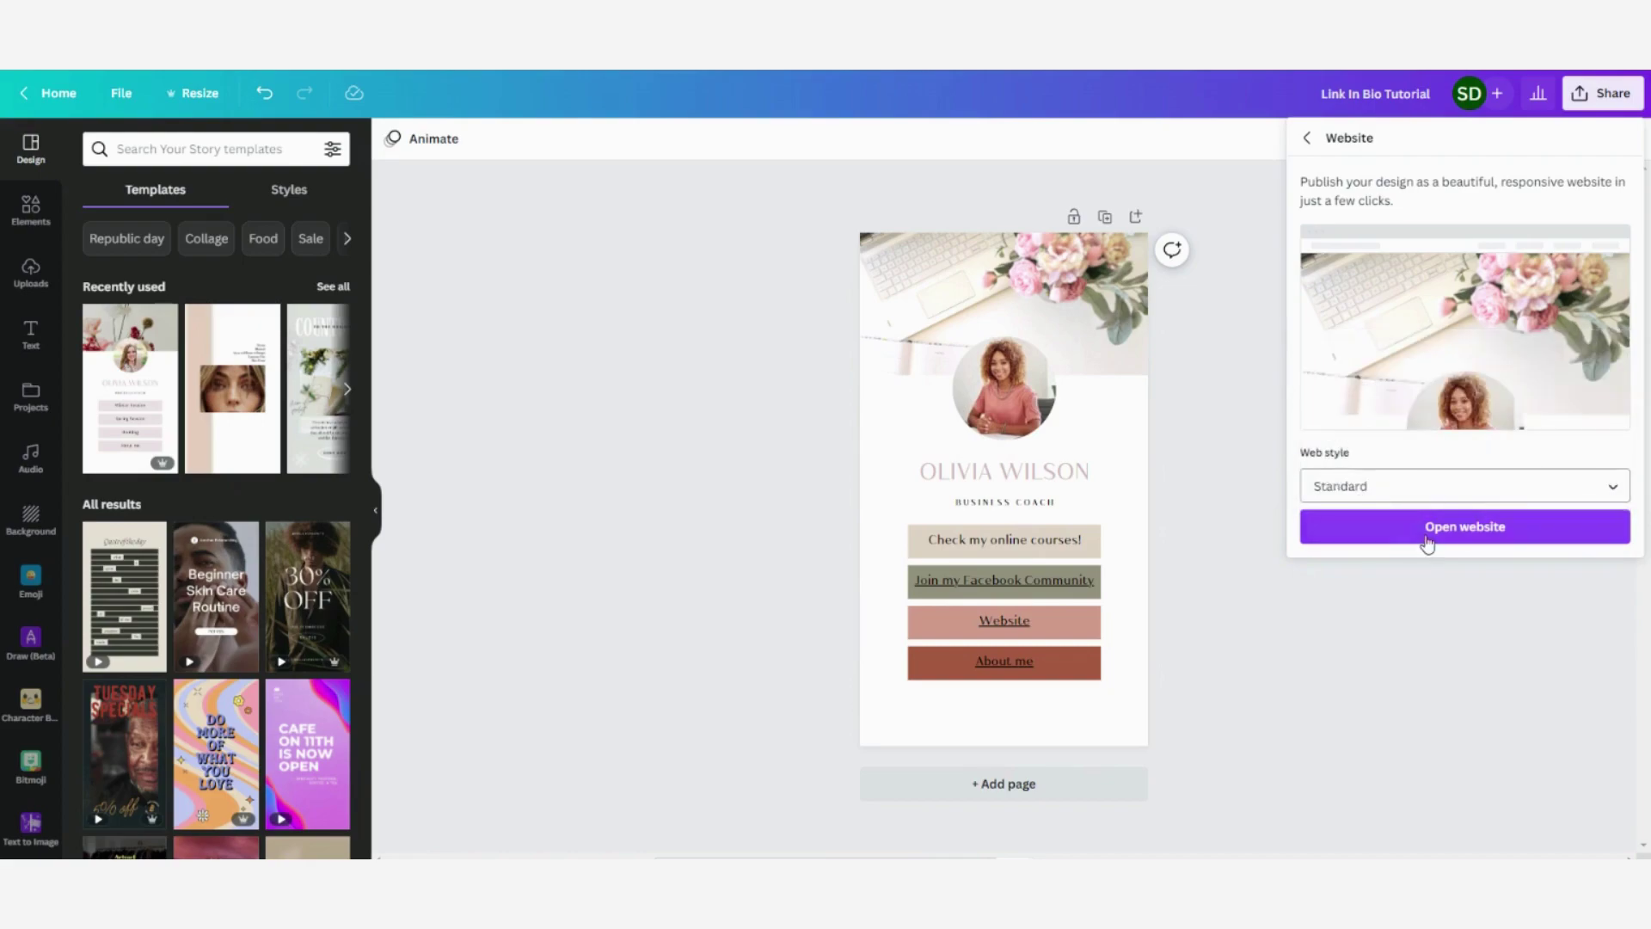
left_click(1430, 538)
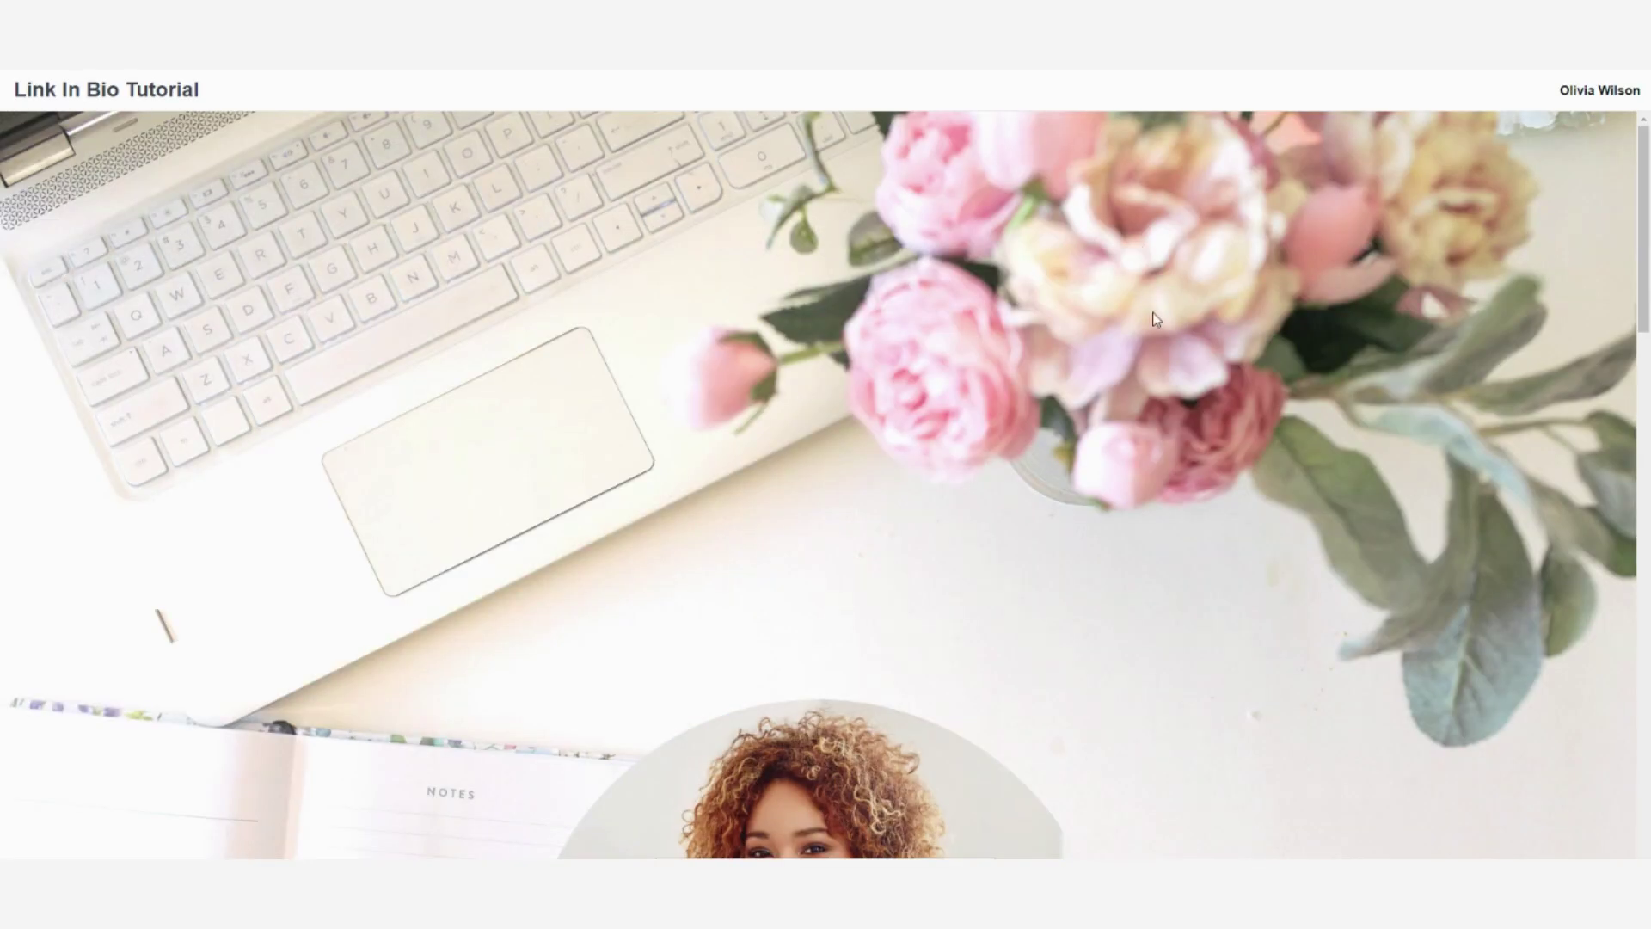
Test the "Website" button's link on the opened page and return to the link-in-bio page
scroll(1152, 319, "down", 10)
scroll(1270, 313, "down", 8)
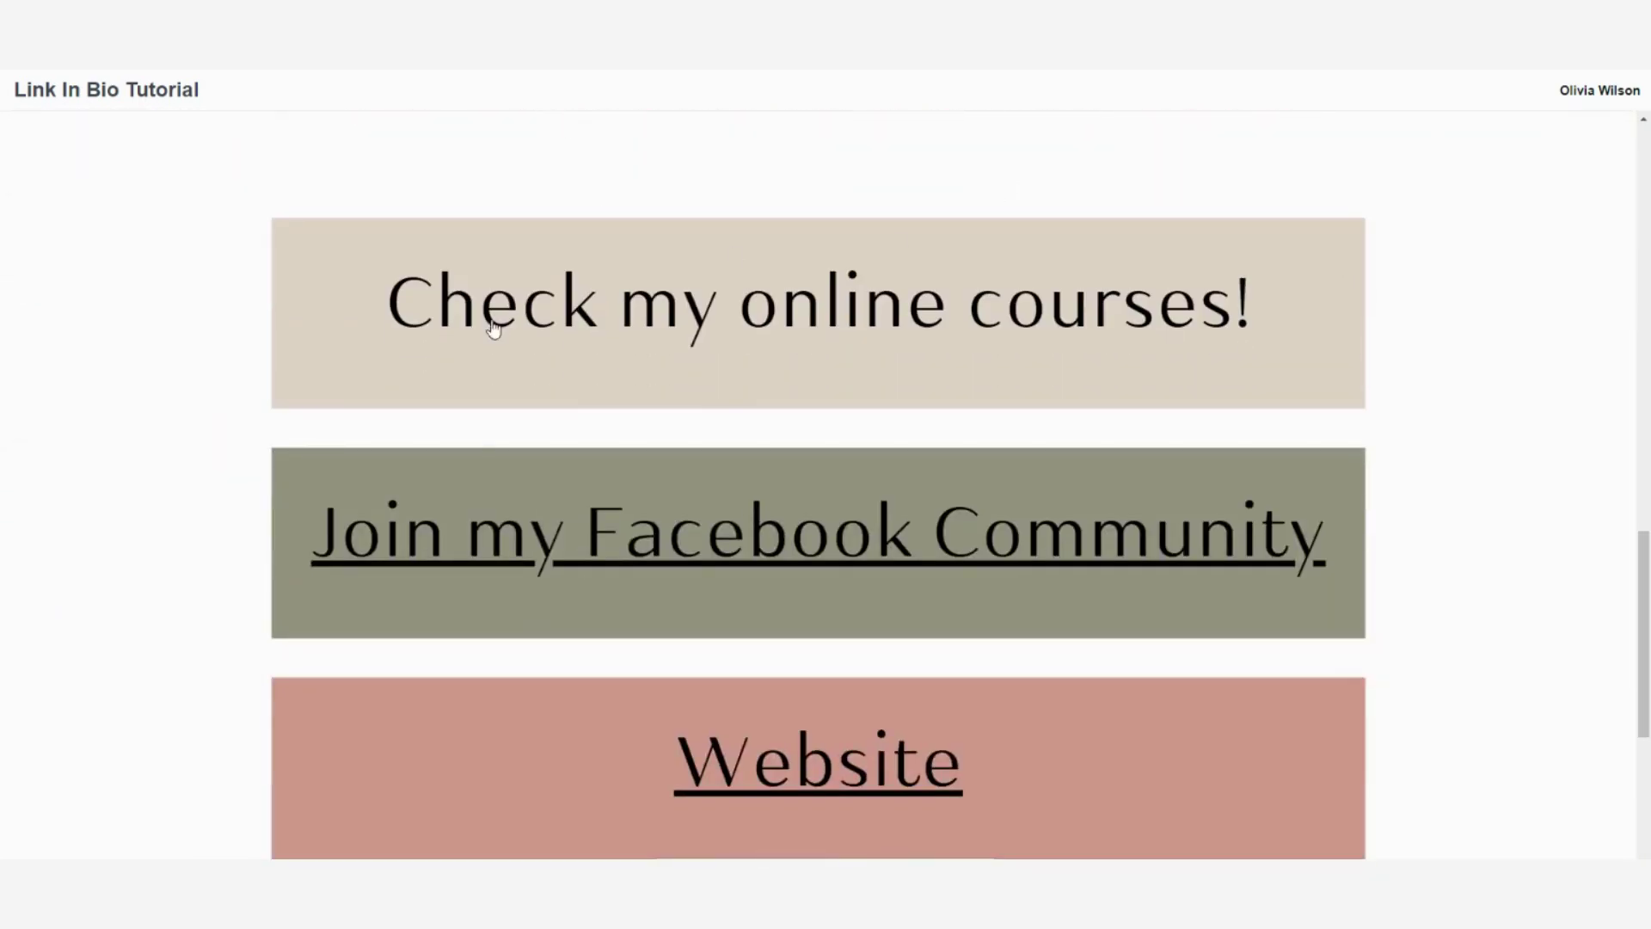
scroll(636, 478, "down", 2)
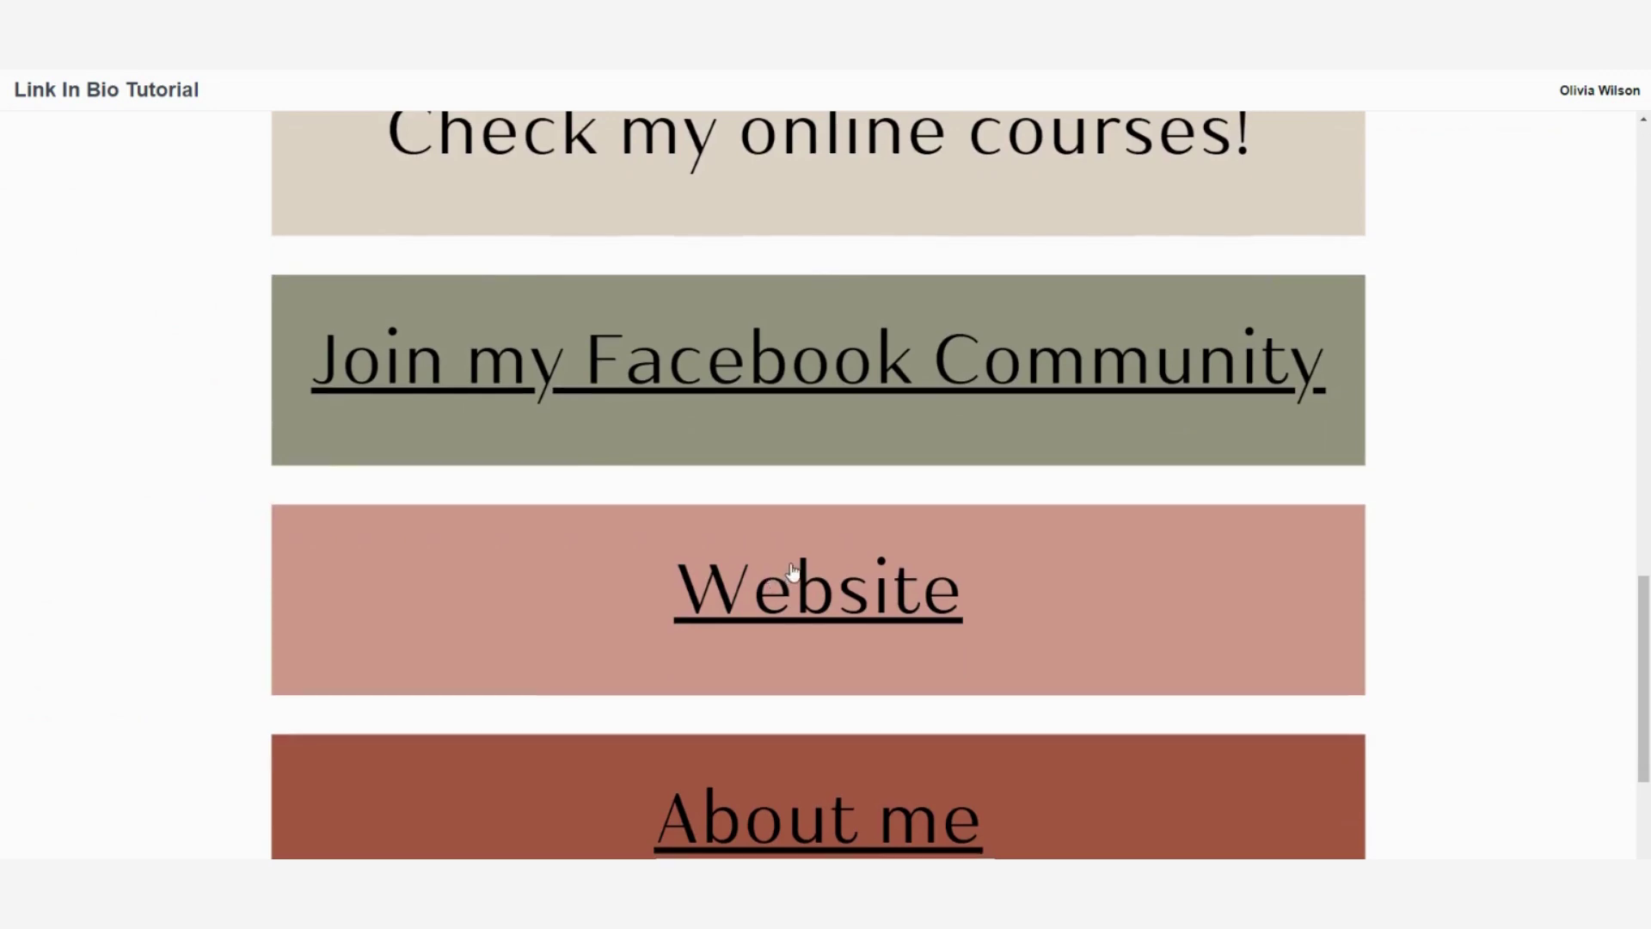
scroll(792, 570, "down", 2)
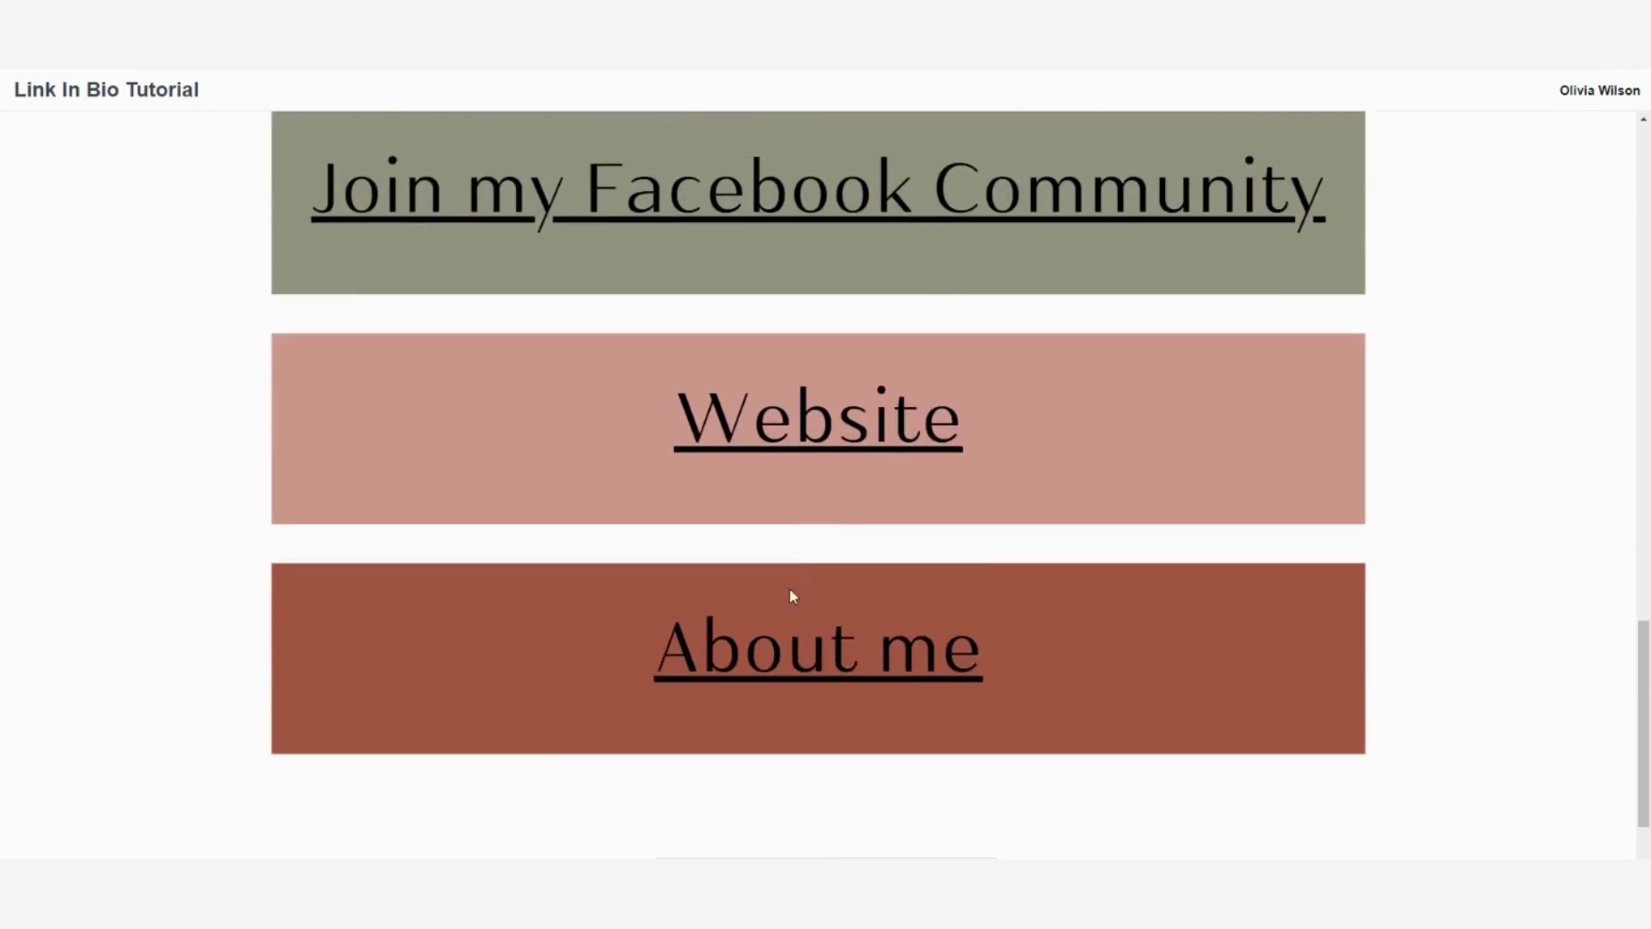
left_click(790, 430)
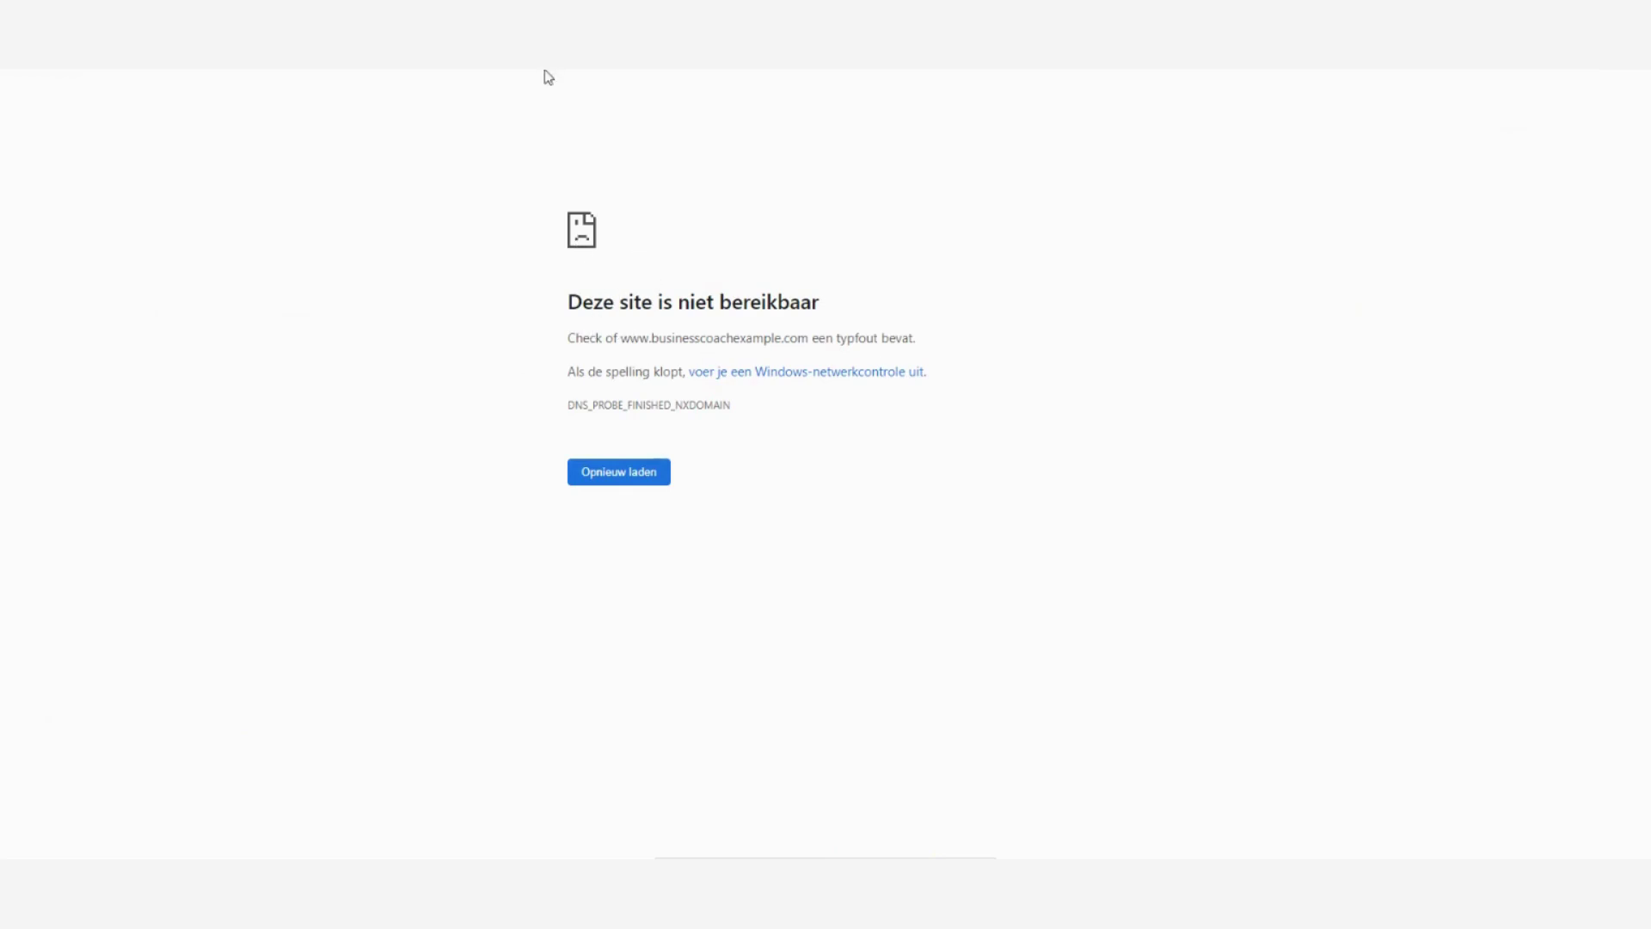
key("alt+Left")
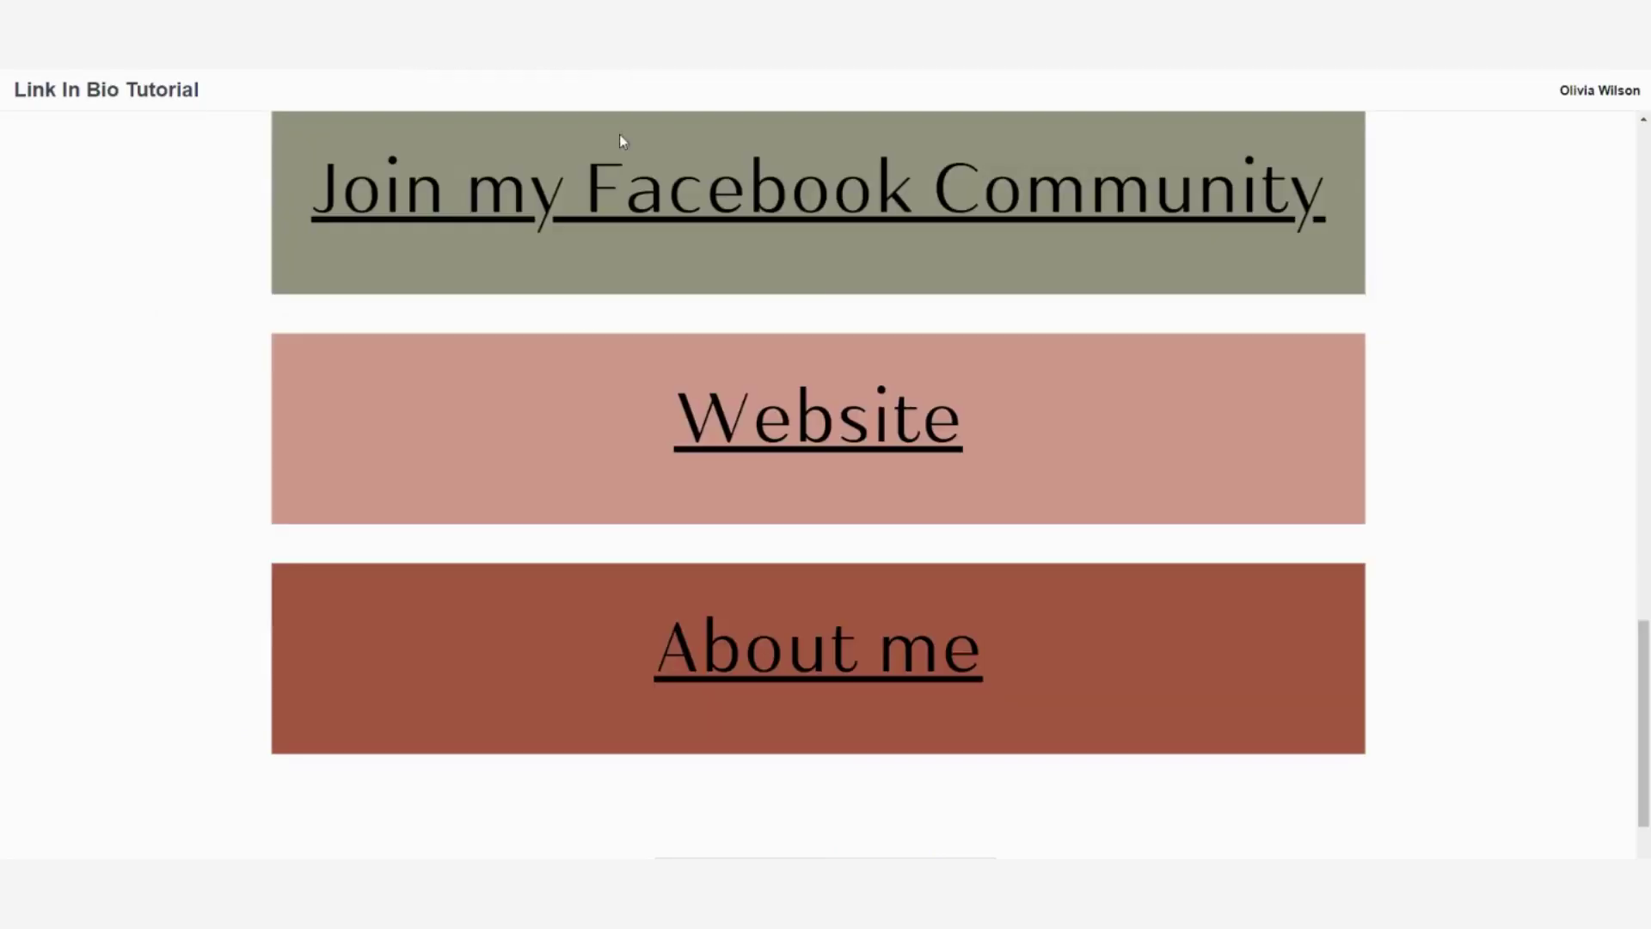
Review the whole web page, from the header photo and portrait down to the four link buttons
scroll(1467, 394, "up", 2)
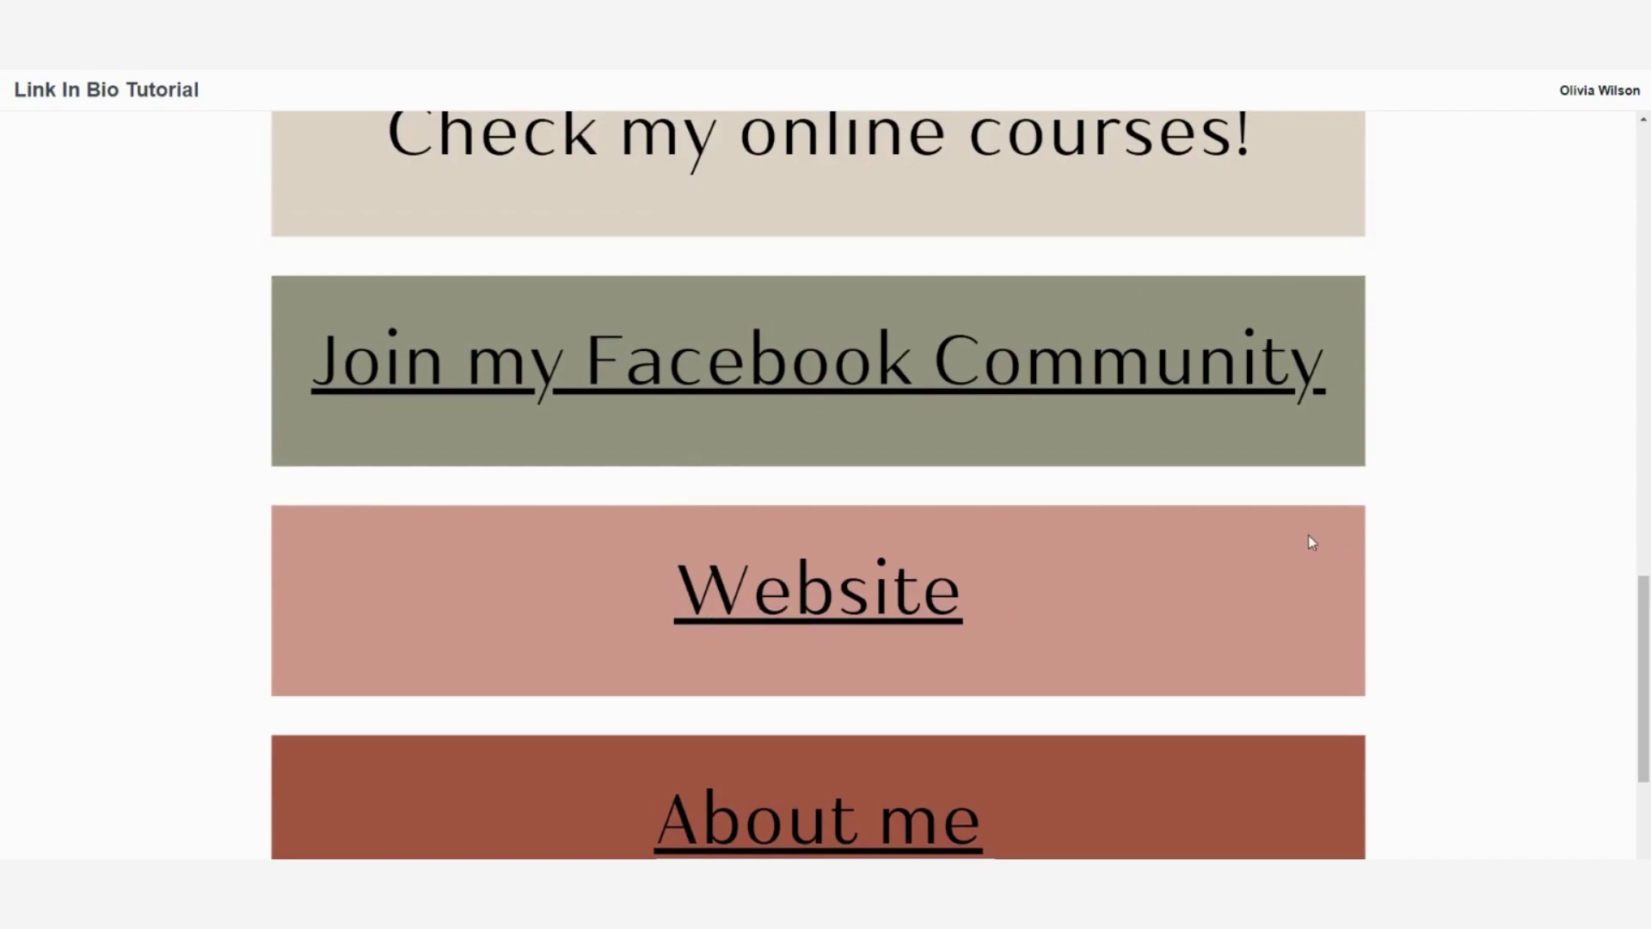
scroll(1307, 529, "up", 3)
scroll(1307, 516, "up", 12)
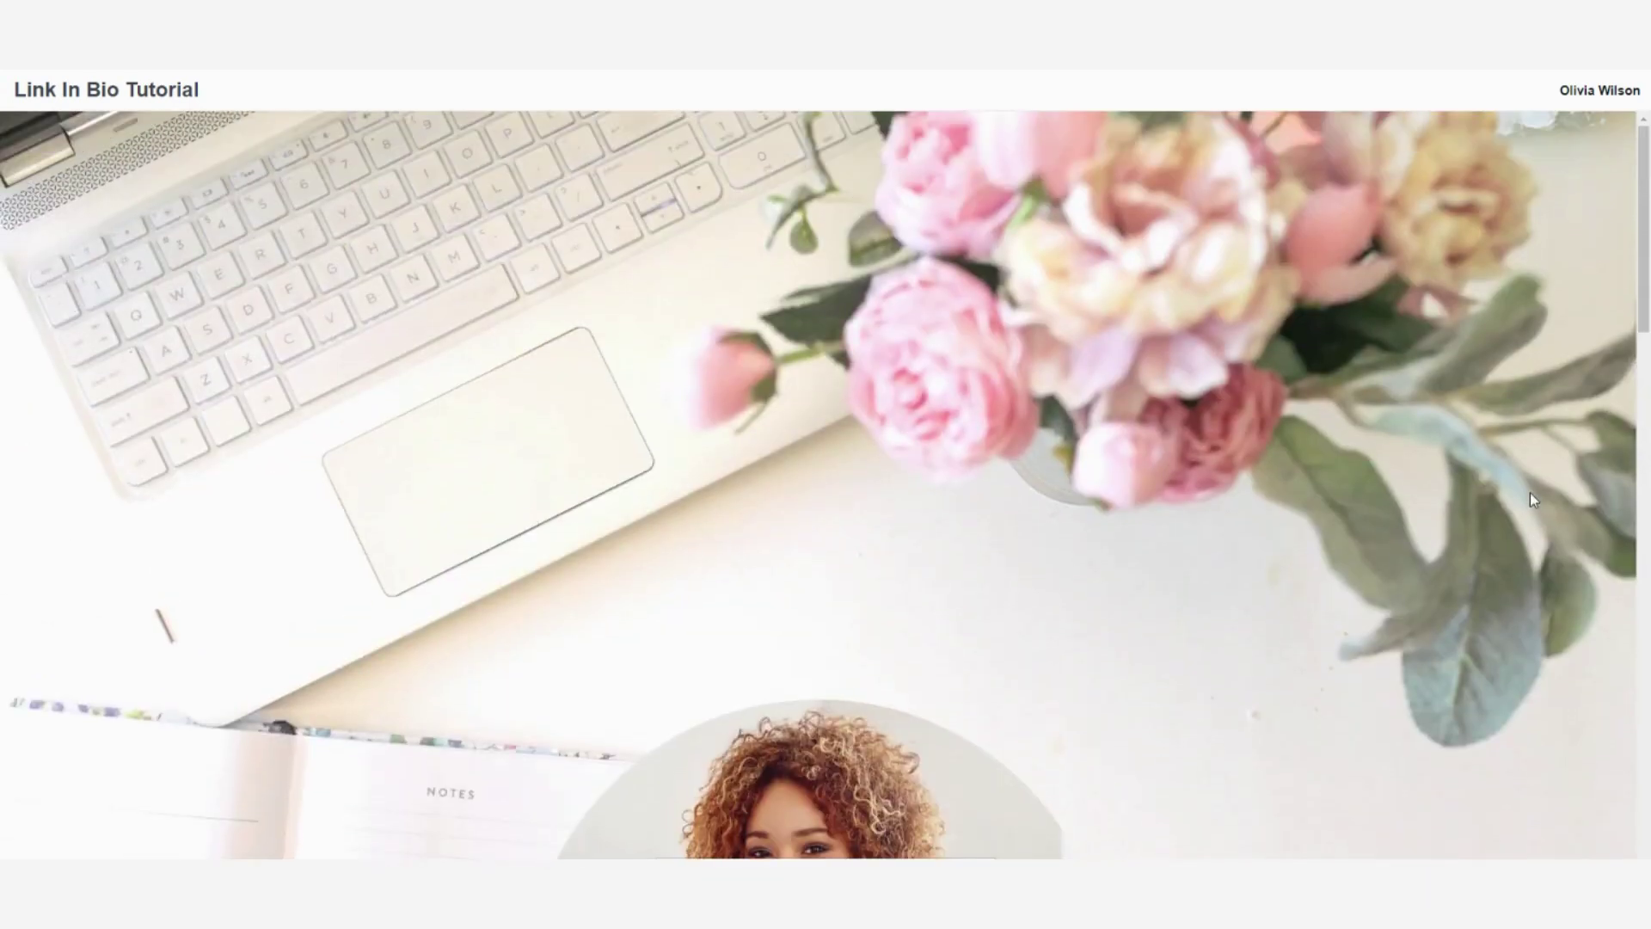
scroll(1530, 493, "down", 4)
scroll(1518, 478, "down", 3)
scroll(1230, 418, "down", 6)
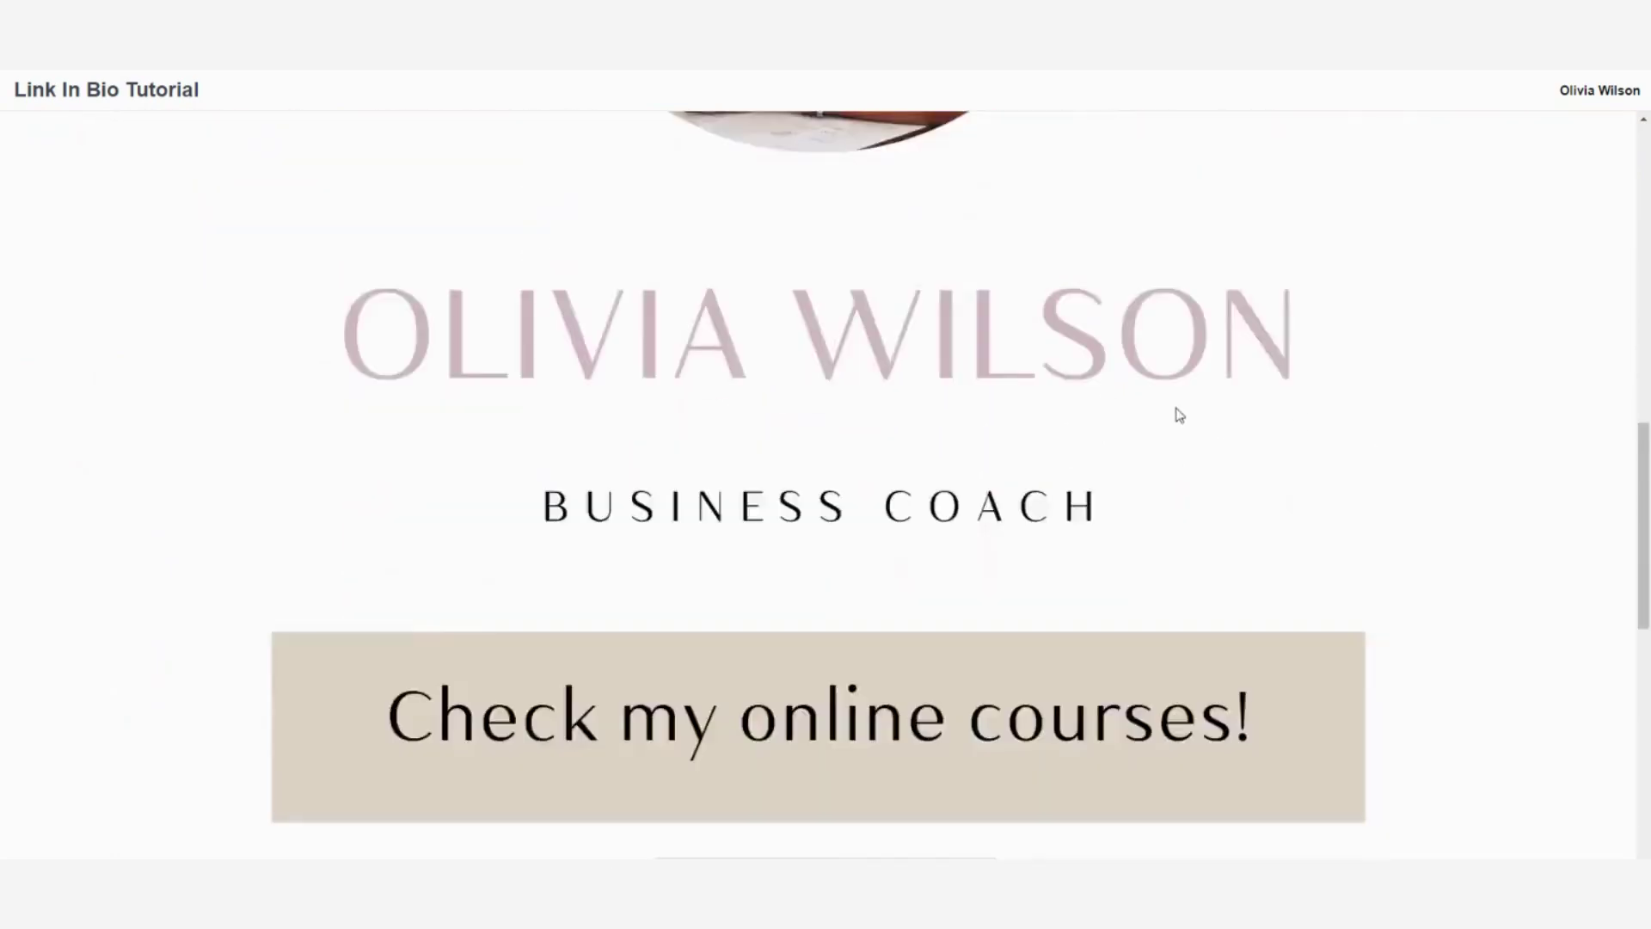
scroll(860, 464, "down", 4)
scroll(249, 406, "down", 1)
scroll(249, 407, "down", 6)
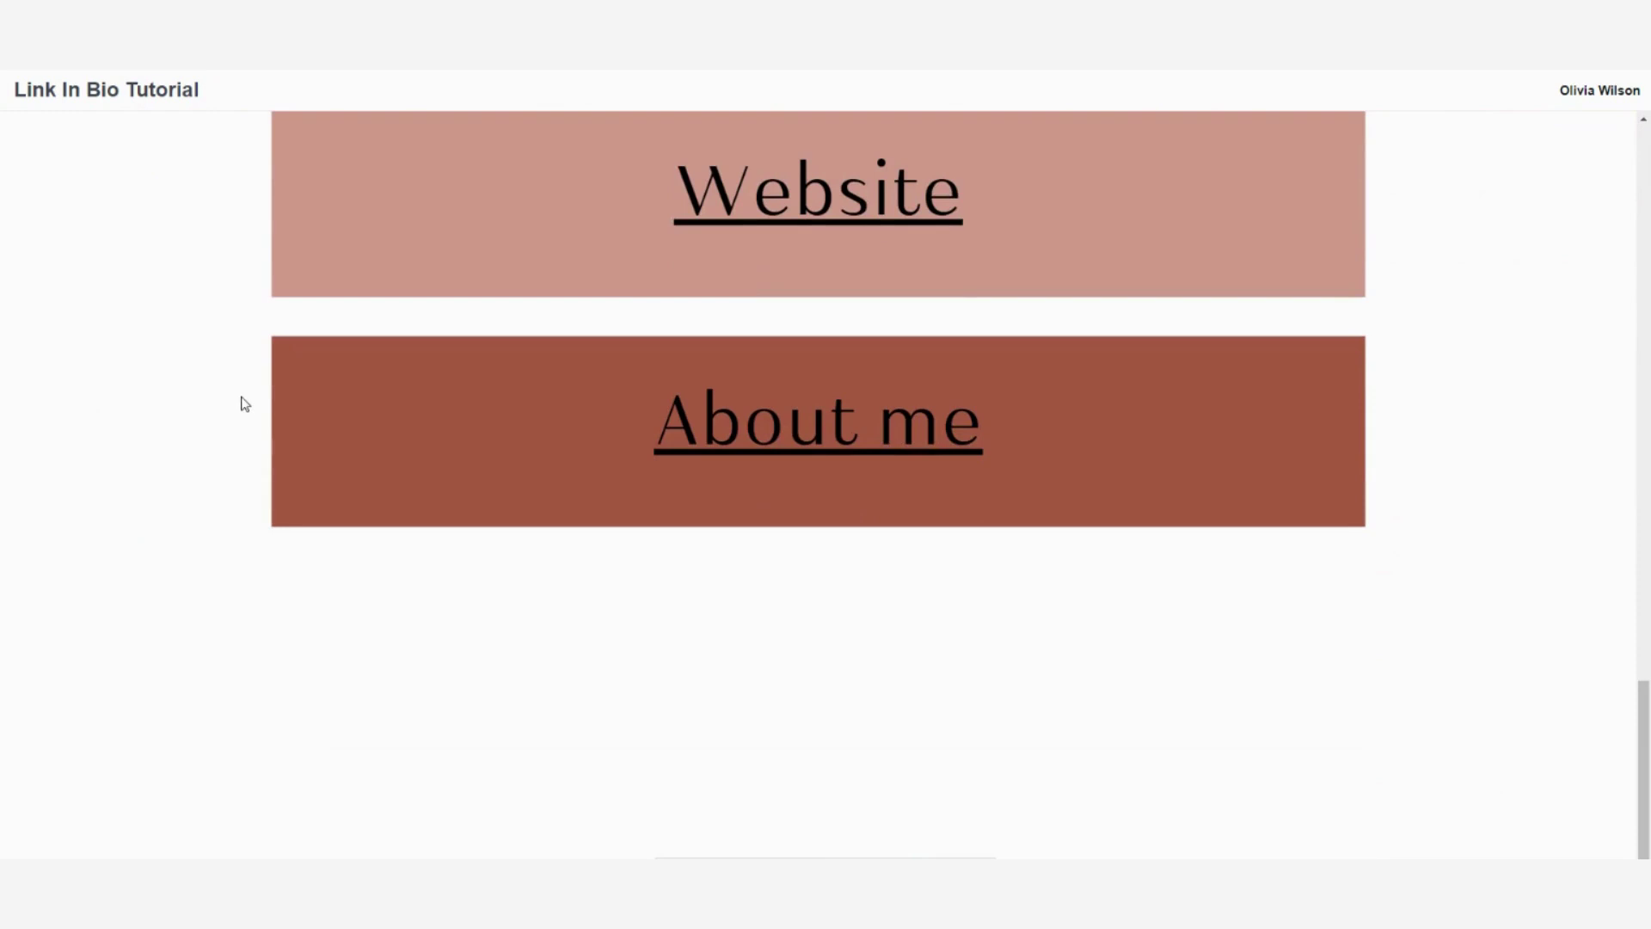
scroll(272, 497, "up", 3)
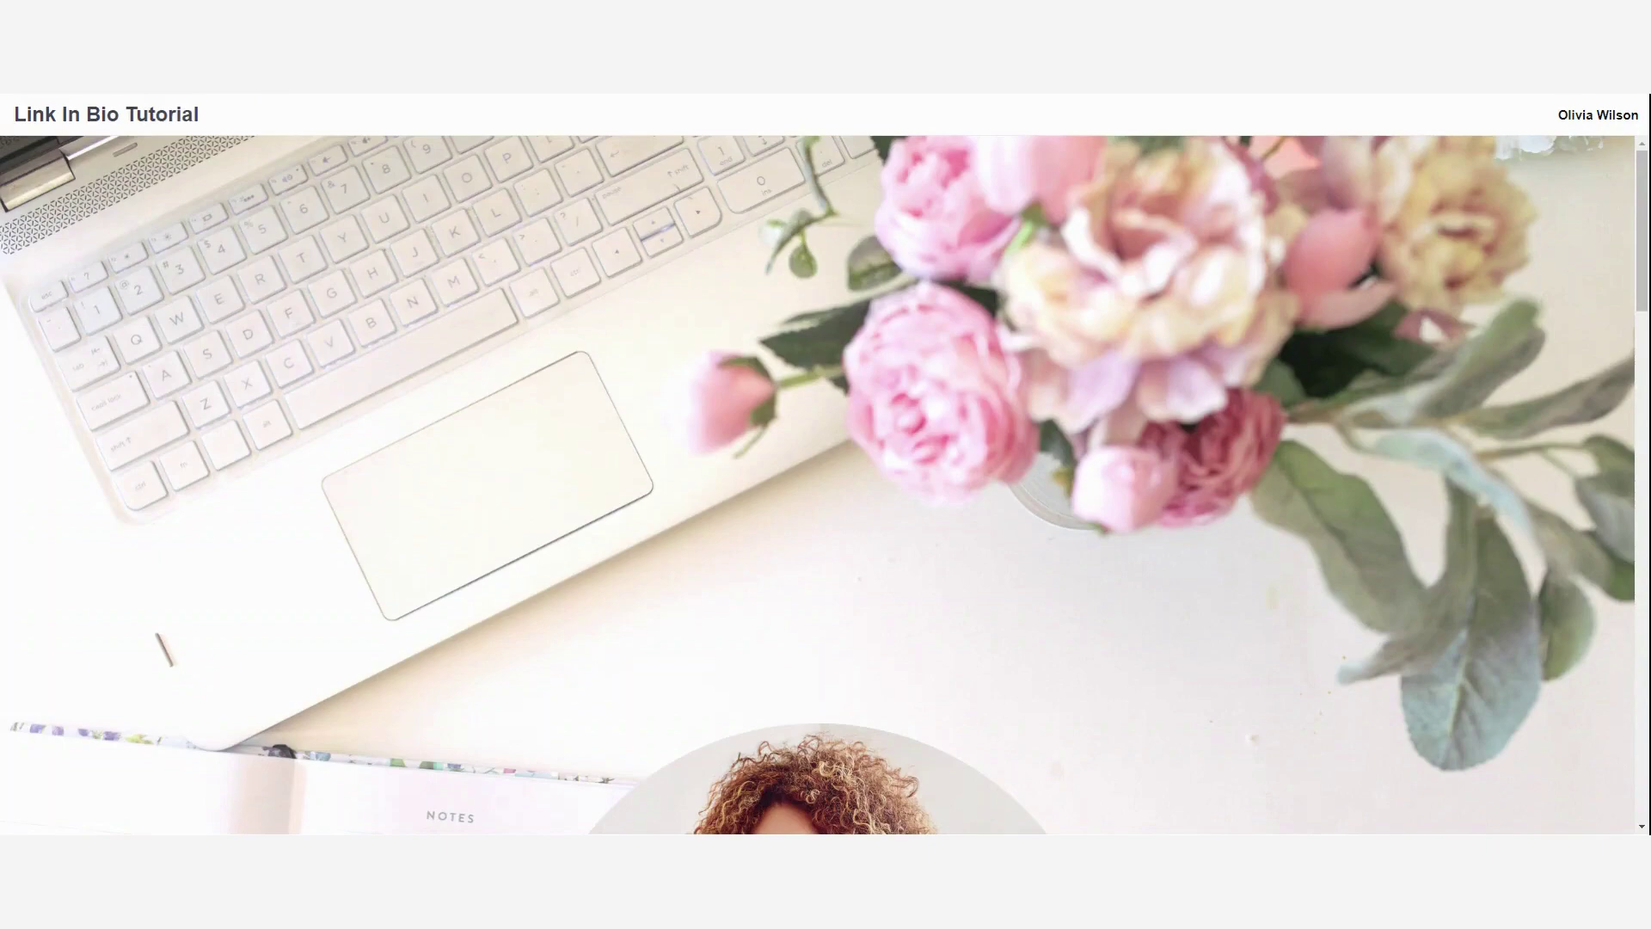
scroll(294, 250, "down", 6)
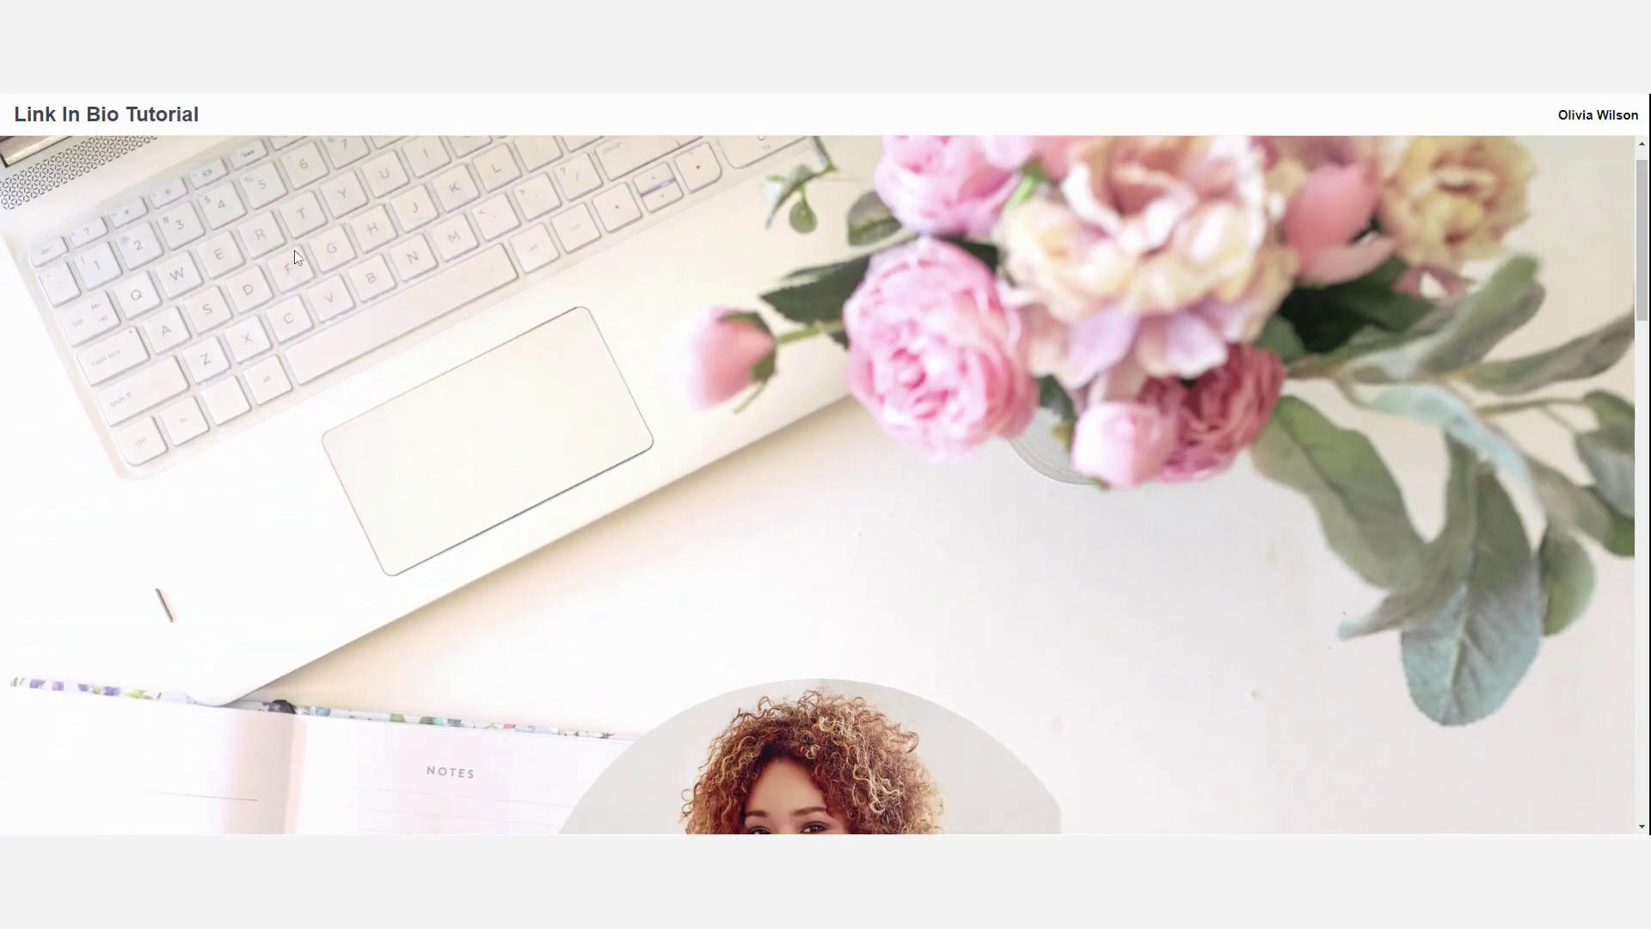
scroll(352, 405, "down", 5)
scroll(334, 421, "down", 5)
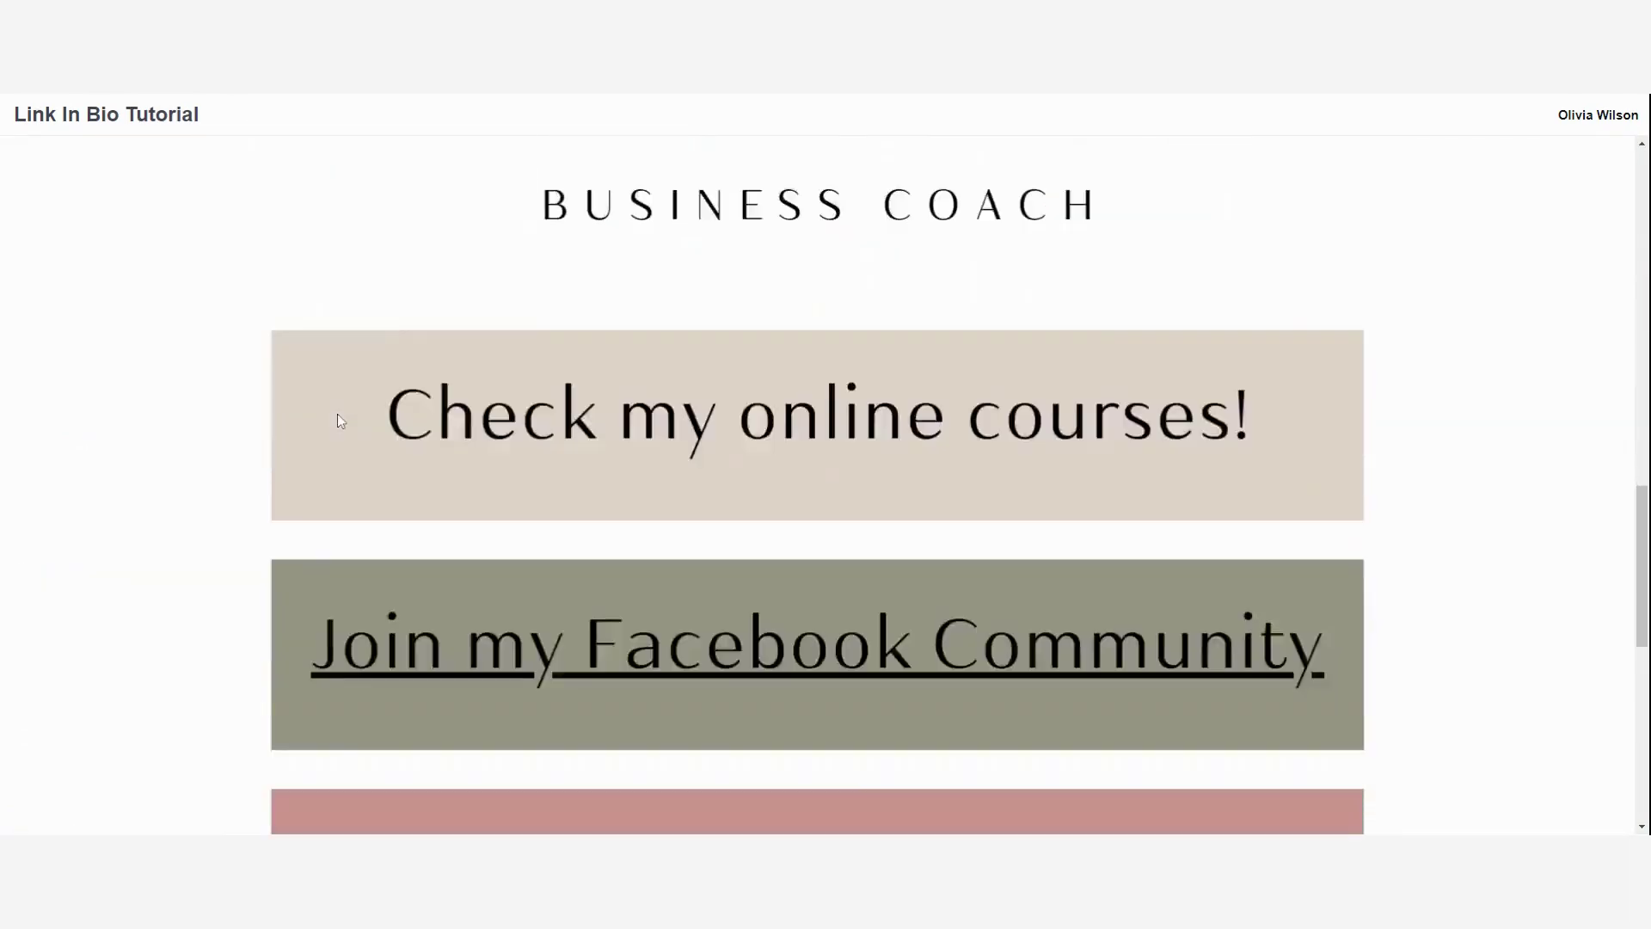
scroll(327, 447, "up", 15)
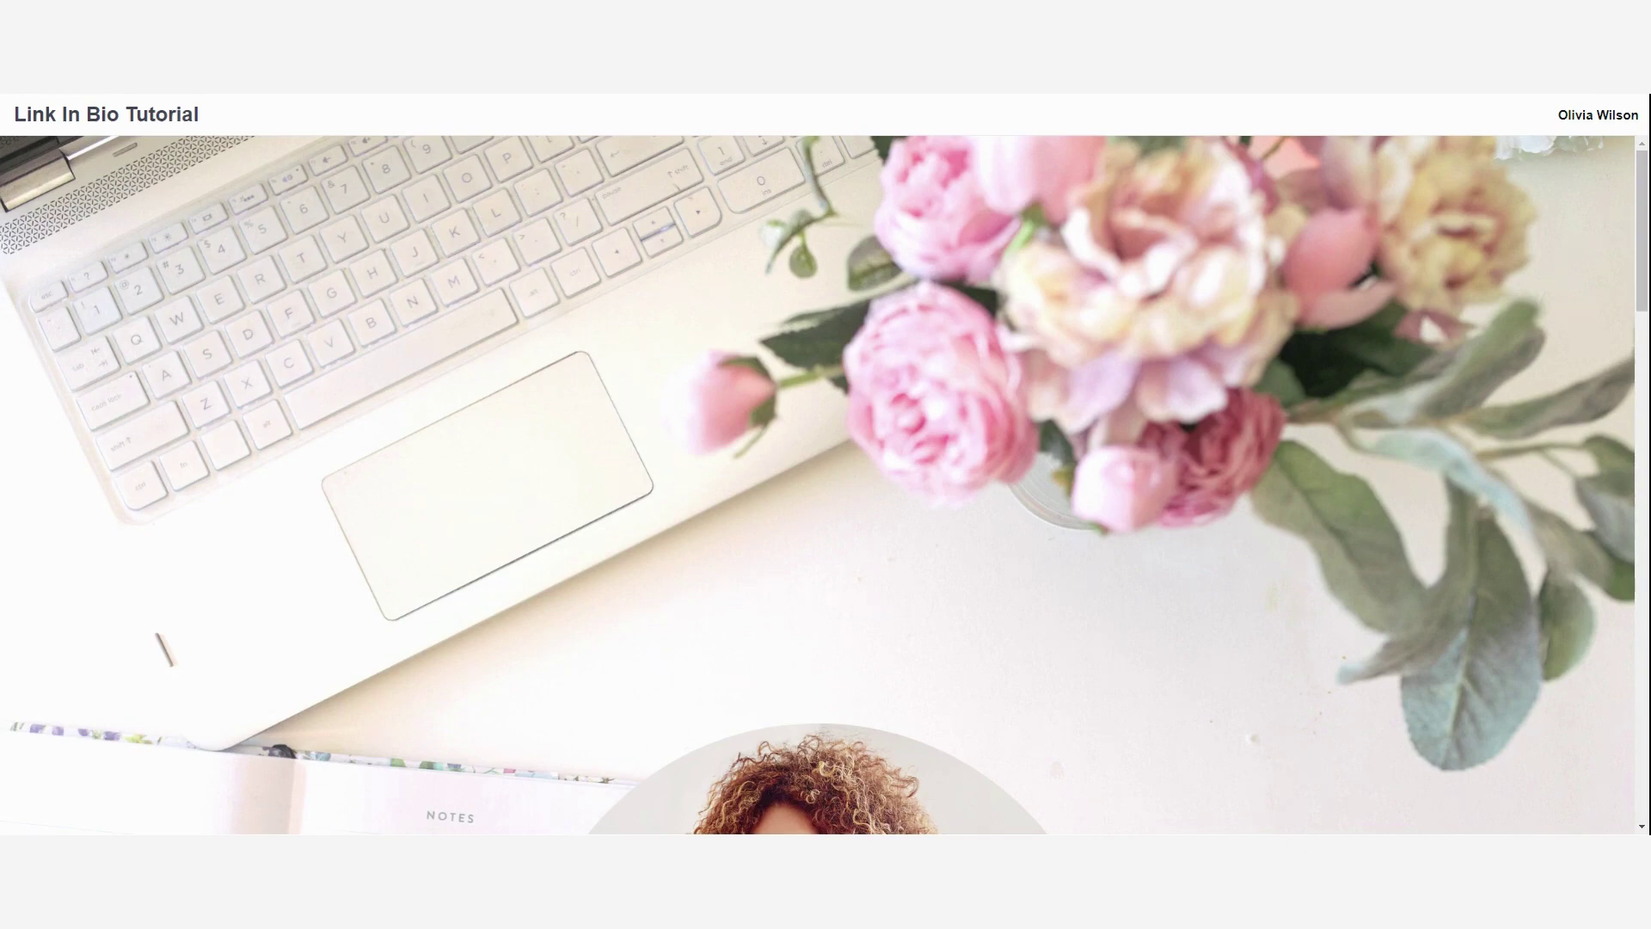
scroll(777, 441, "down", 5)
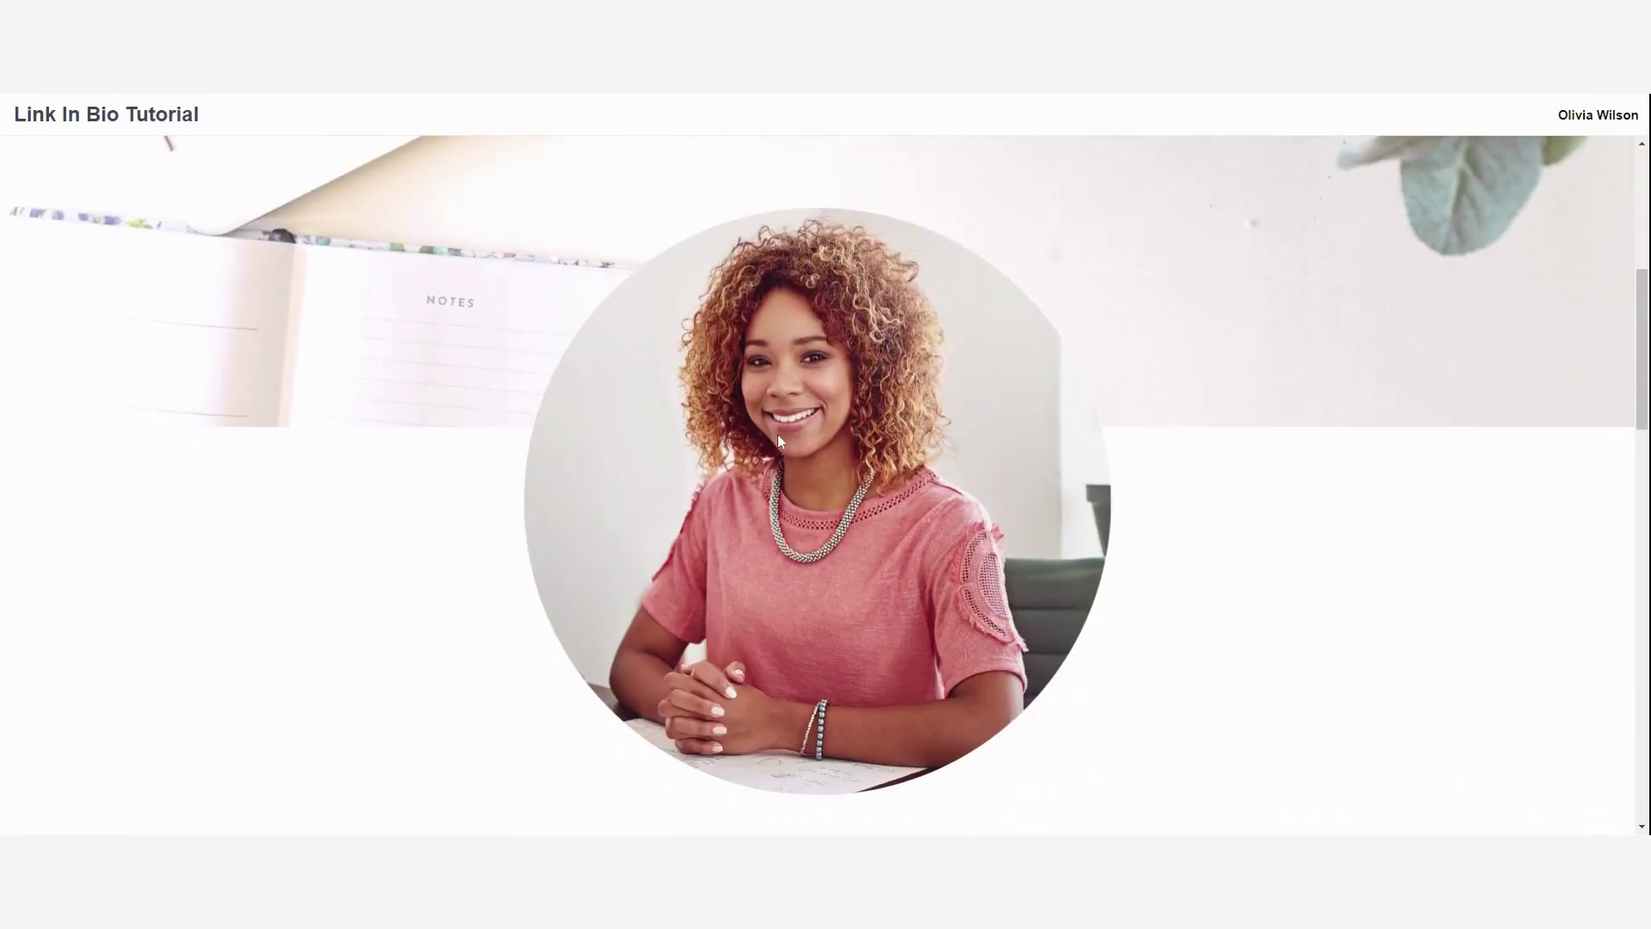
scroll(772, 431, "up", 3)
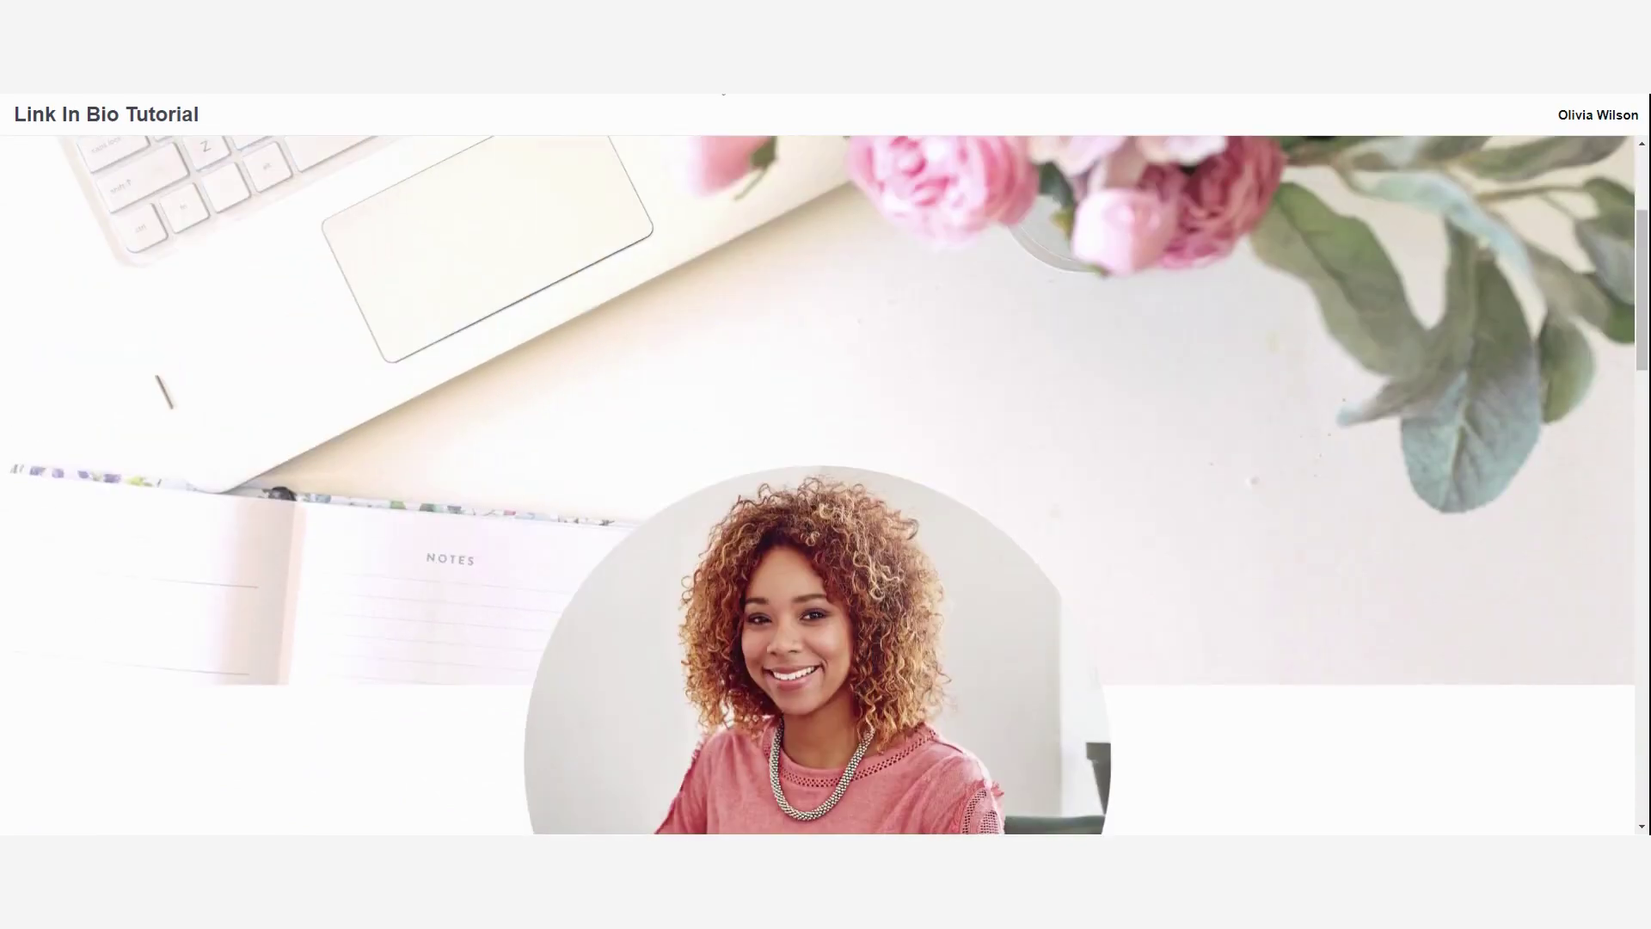